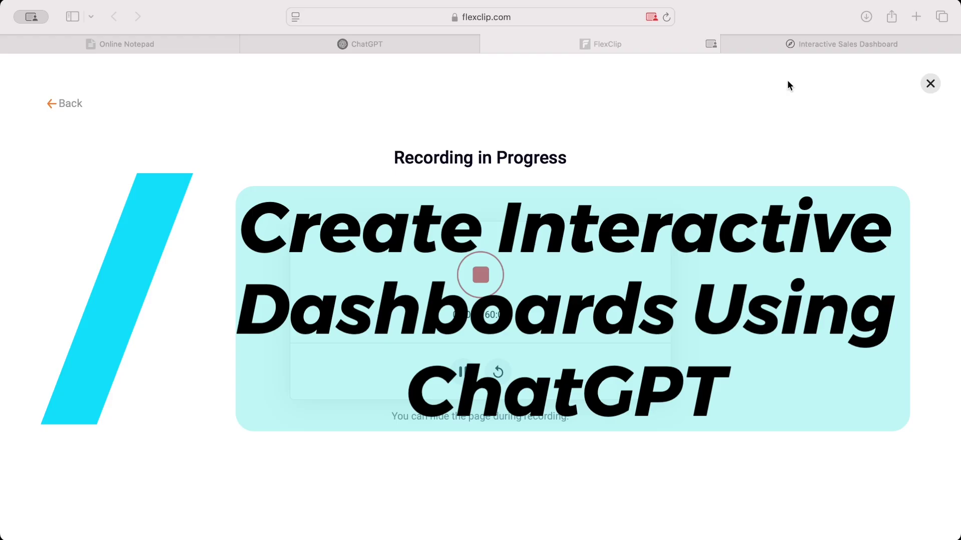
Step: Switch to the Interactive Sales Dashboard tab showing the Sales Trend Over Time chart
{"action": "left_click", "coordinate": [790, 44]}
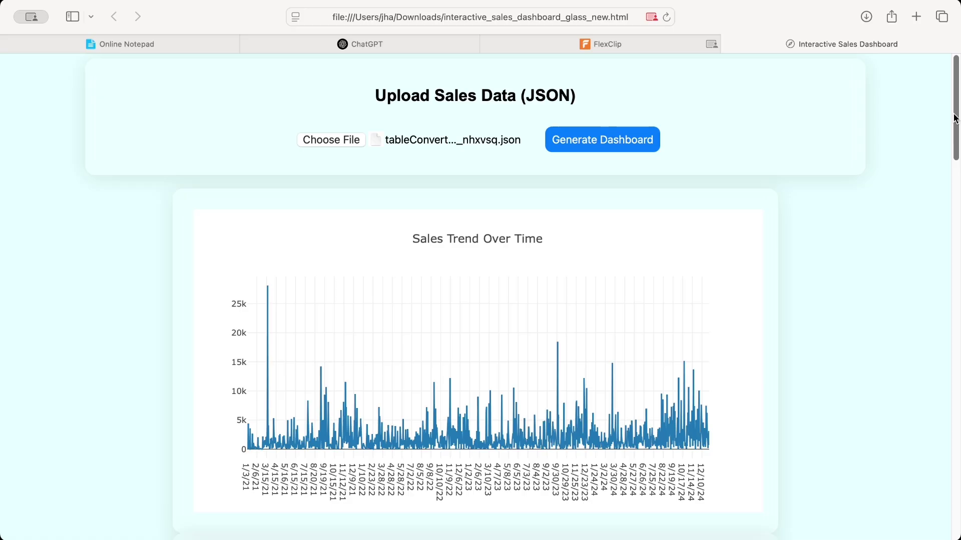
Step: Scroll through the generated dashboard charts, then switch to the ChatGPT tab
{"action": "left_click_drag", "start_coordinate": [954, 118], "coordinate": [939, 97]}
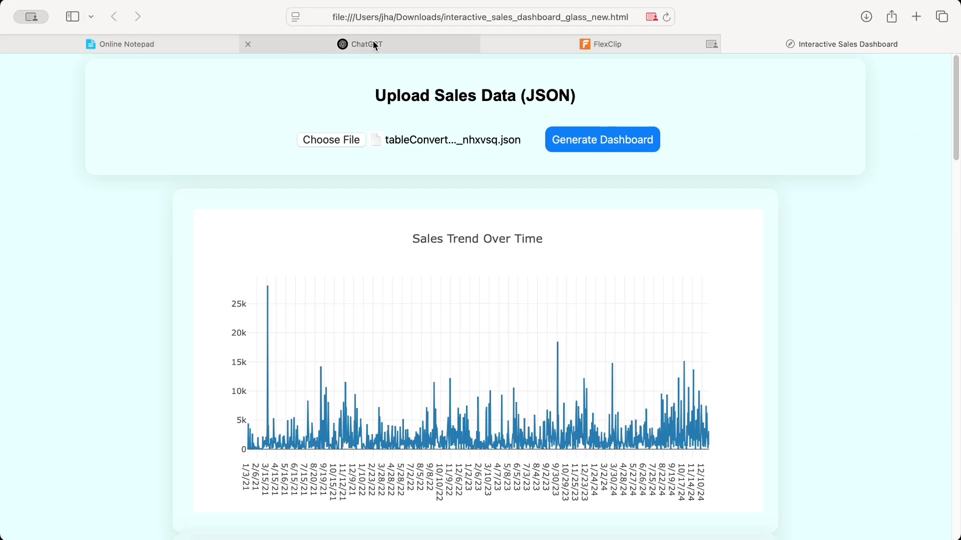
{"action": "mouse_move", "coordinate": [373, 42]}
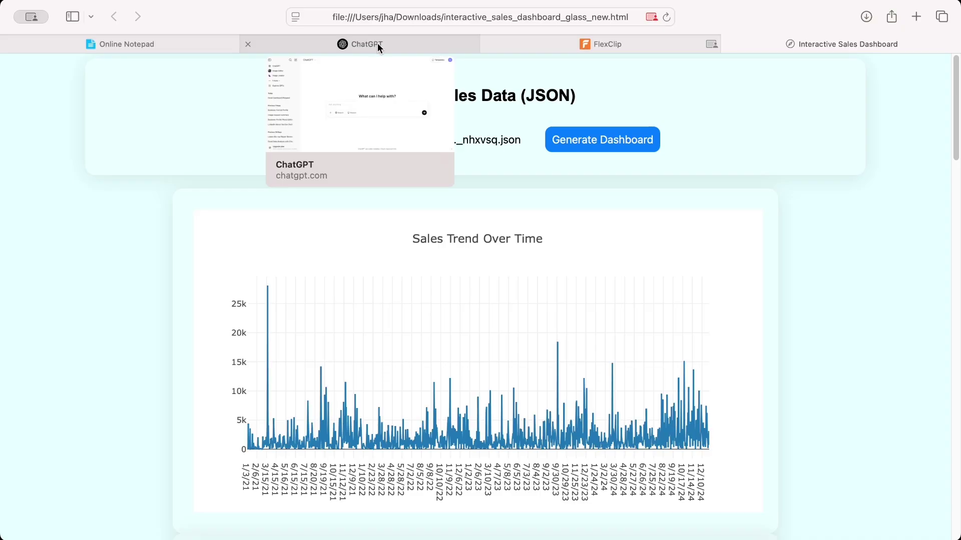
{"action": "left_click", "coordinate": [379, 48]}
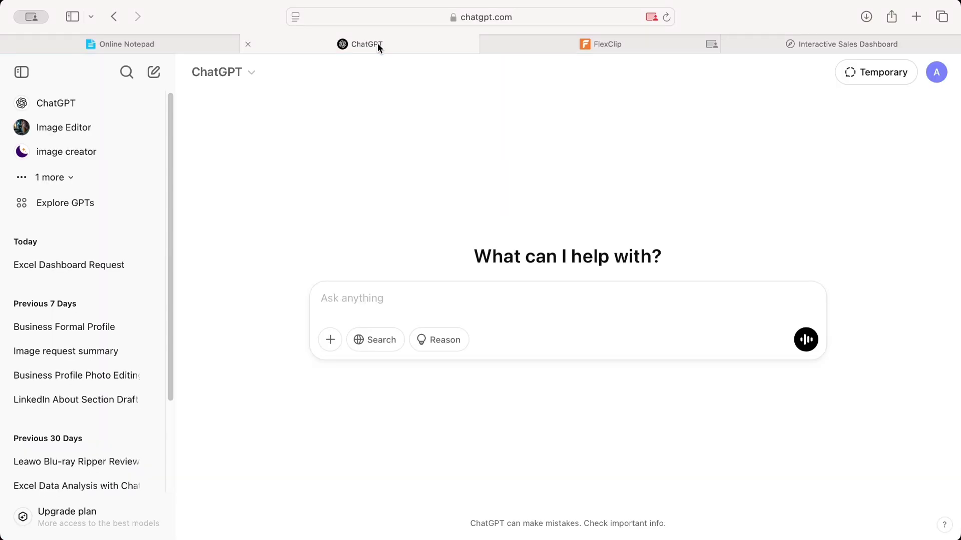
Step: Select the Prompt - 1 text in Online Notepad requesting six key sales KPIs
{"action": "left_click", "coordinate": [134, 39]}
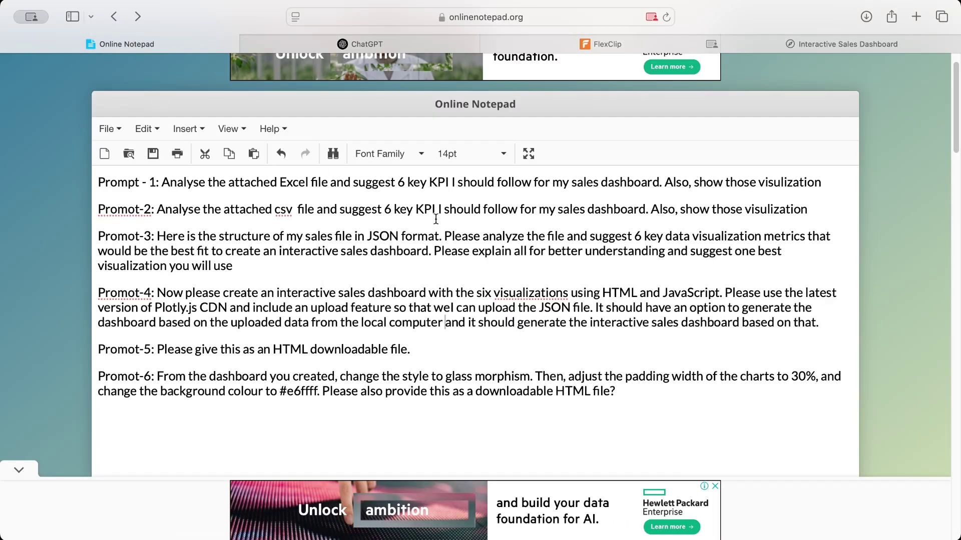
{"action": "scroll", "coordinate": [436, 219], "scroll_direction": "down", "scroll_amount": 2}
{"action": "left_click", "coordinate": [407, 197]}
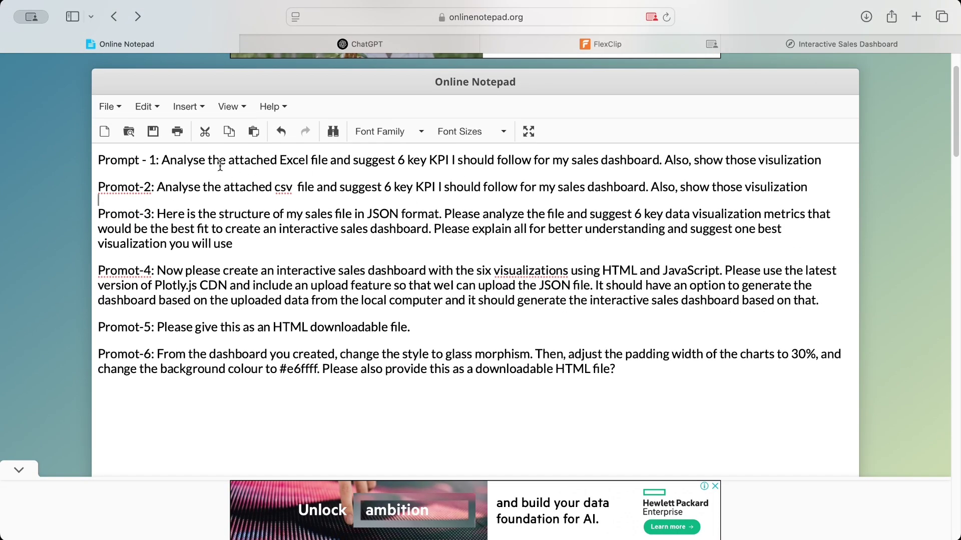
{"action": "left_click_drag", "start_coordinate": [163, 161], "coordinate": [820, 160]}
{"action": "key", "text": "super+c"}
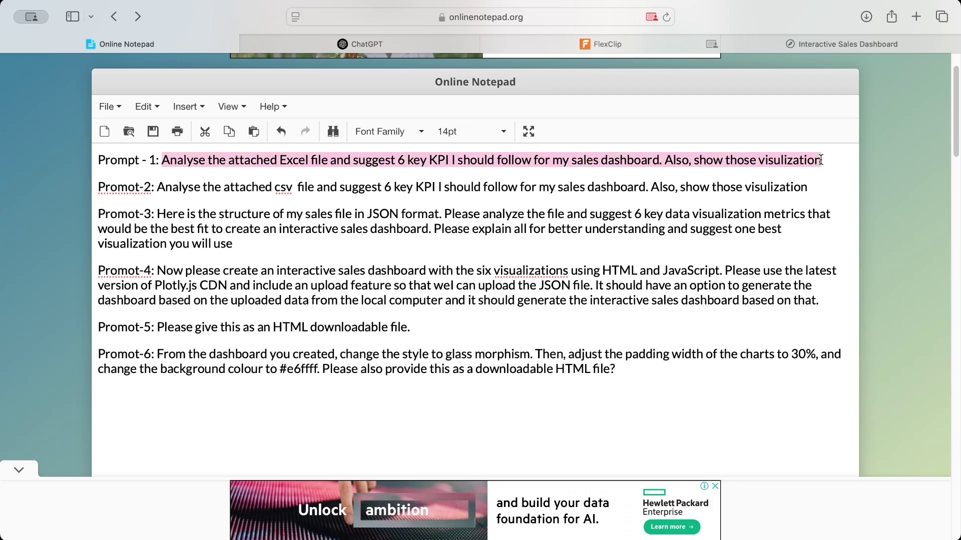
Step: Paste the Prompt 1 KPI request into ChatGPT and attach Sample - Superstore.xls from the en_US-APAC folder
{"action": "left_click", "coordinate": [328, 44]}
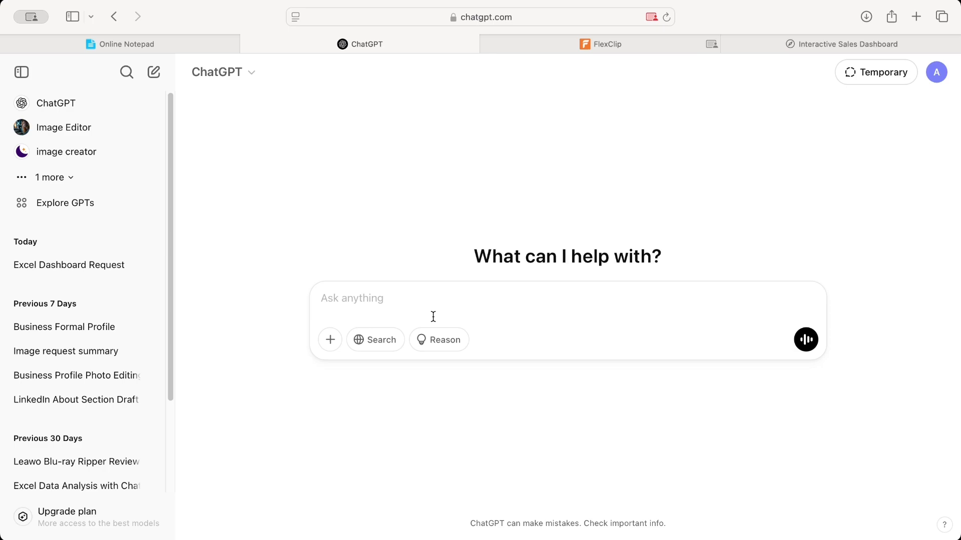
{"action": "key", "text": "super+v"}
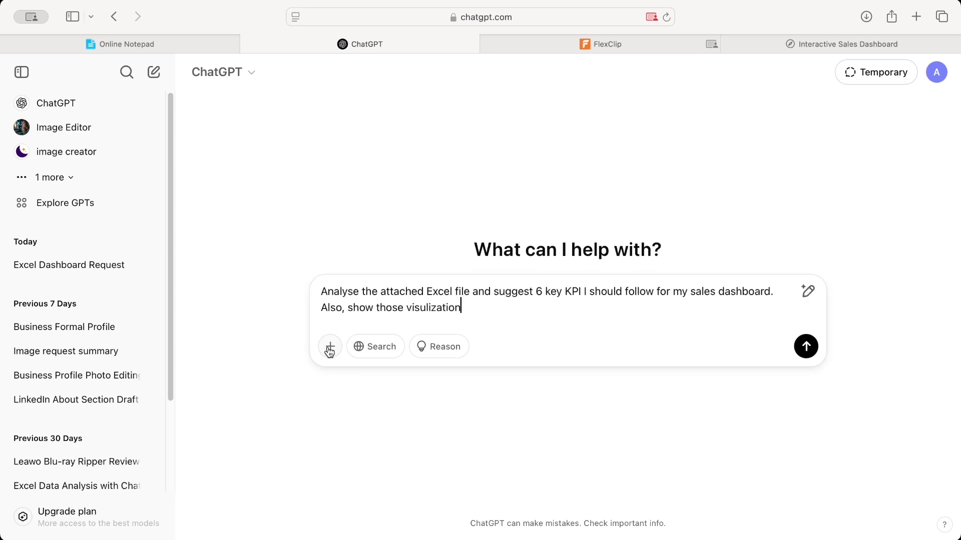
{"action": "left_click", "coordinate": [330, 348]}
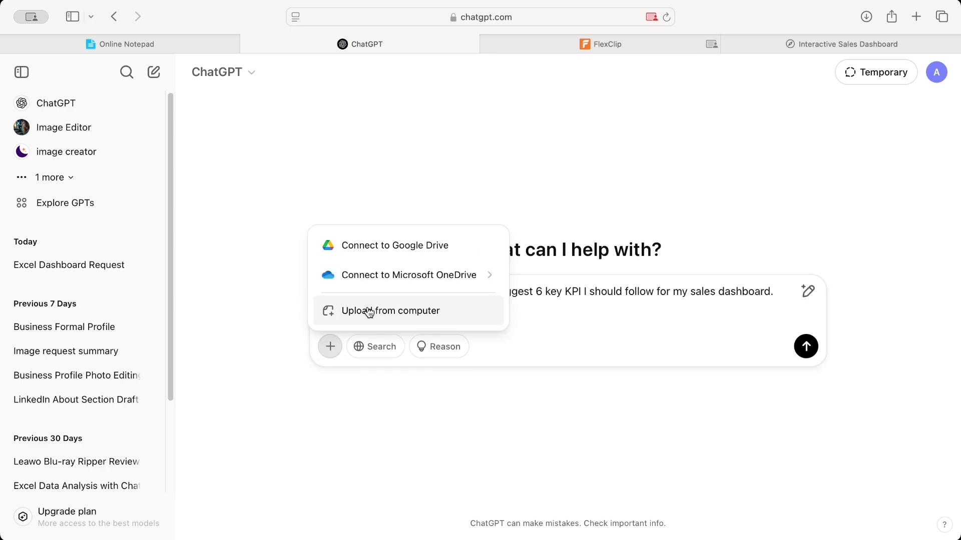
{"action": "left_click", "coordinate": [369, 311]}
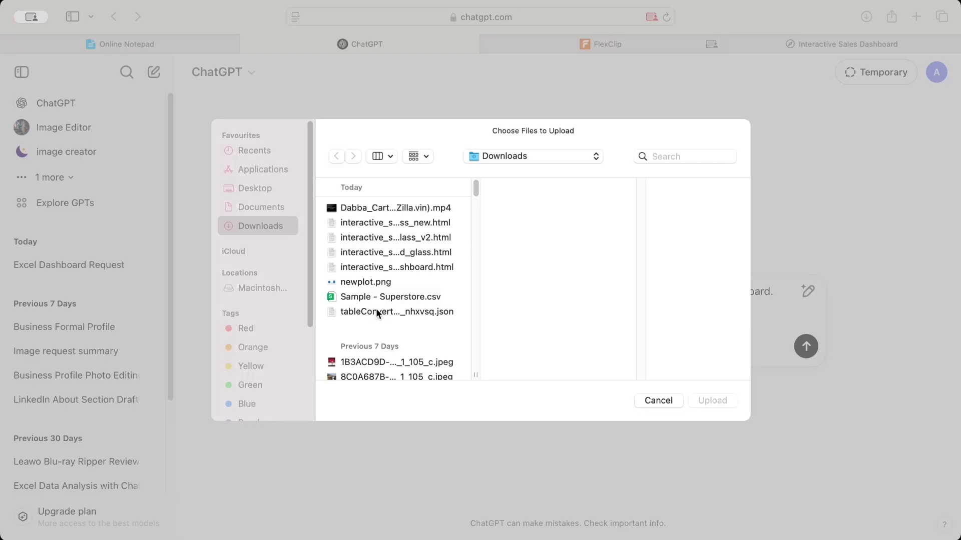
{"action": "left_click", "coordinate": [260, 204]}
{"action": "left_click", "coordinate": [408, 255]}
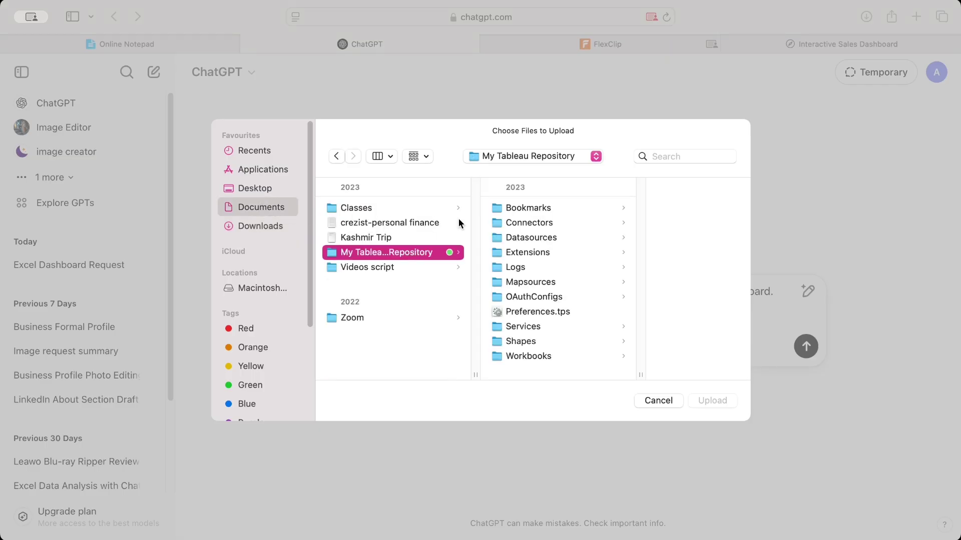
{"action": "left_click", "coordinate": [535, 237]}
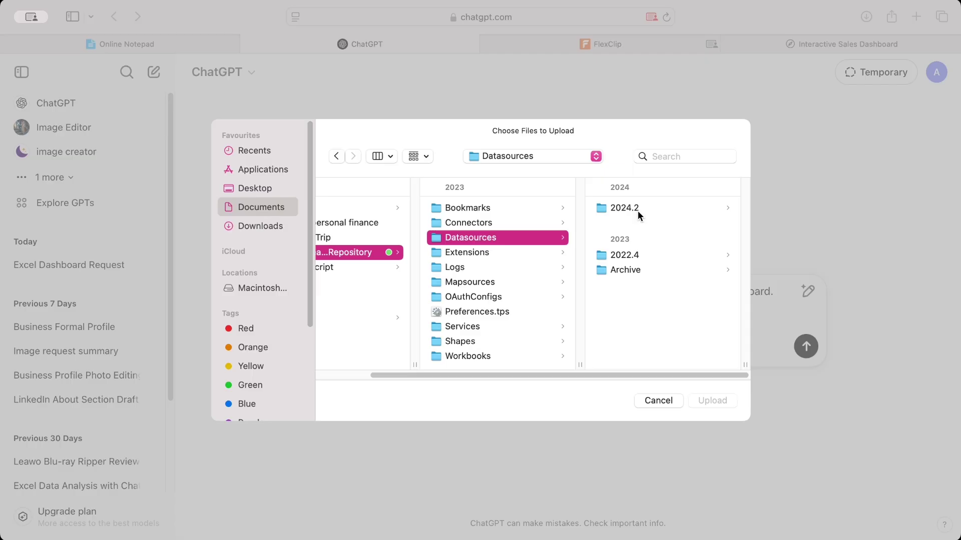
{"action": "left_click", "coordinate": [638, 211]}
{"action": "left_click", "coordinate": [637, 207]}
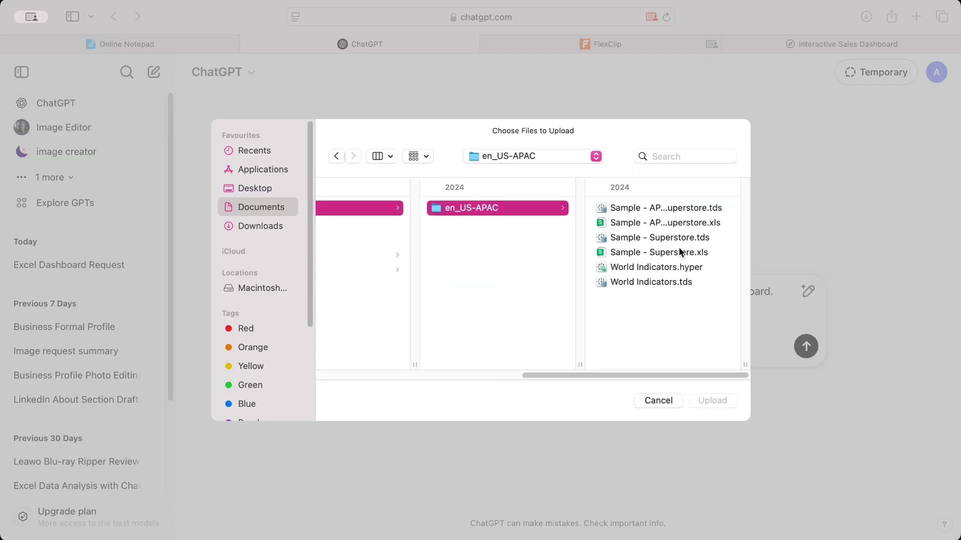
{"action": "left_click", "coordinate": [661, 252]}
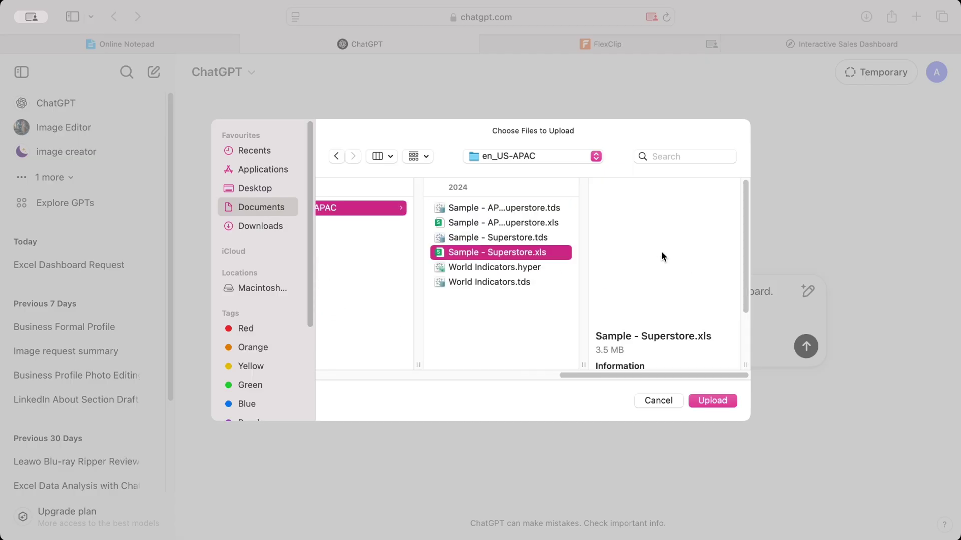
{"action": "left_click", "coordinate": [709, 404]}
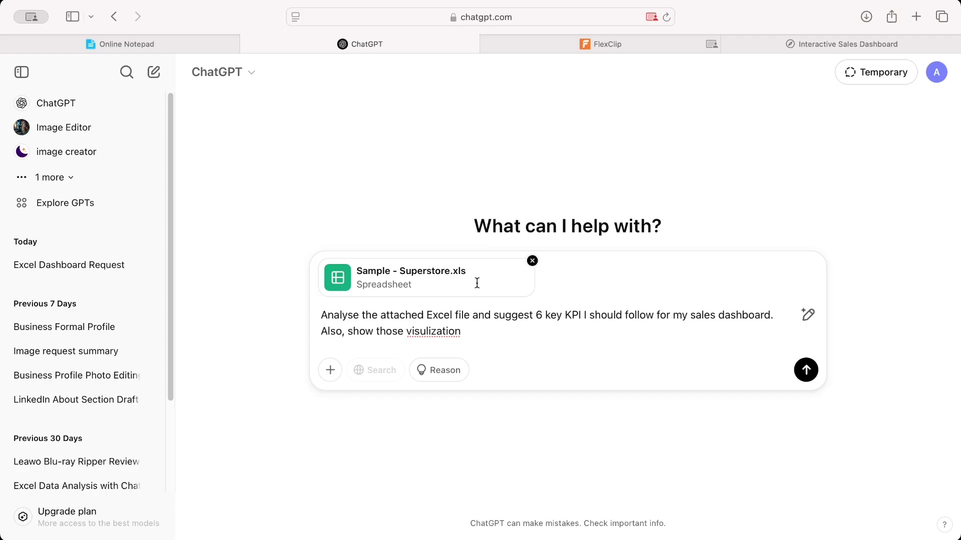
Step: Send the KPI request with the spreadsheet and expand the analysis details
{"action": "left_click", "coordinate": [806, 370]}
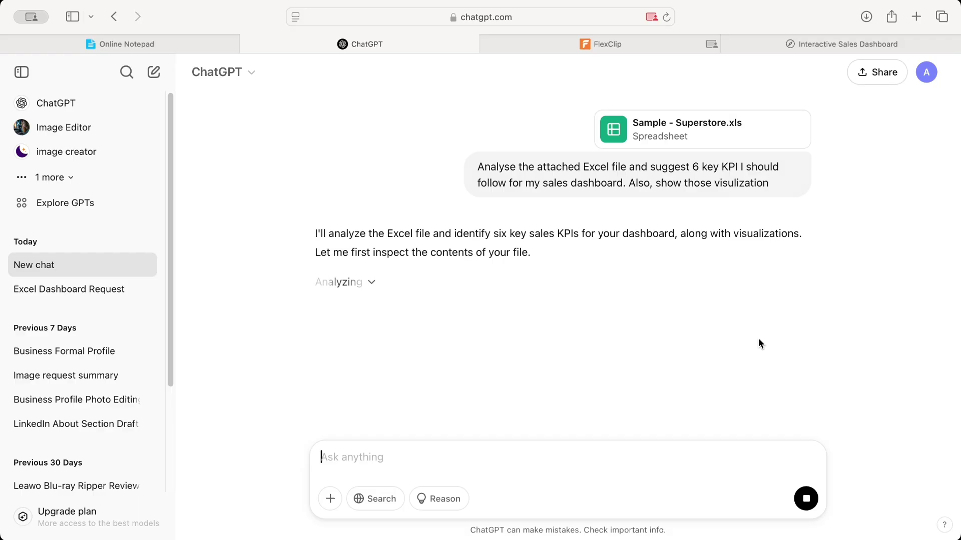
{"action": "left_click", "coordinate": [373, 285]}
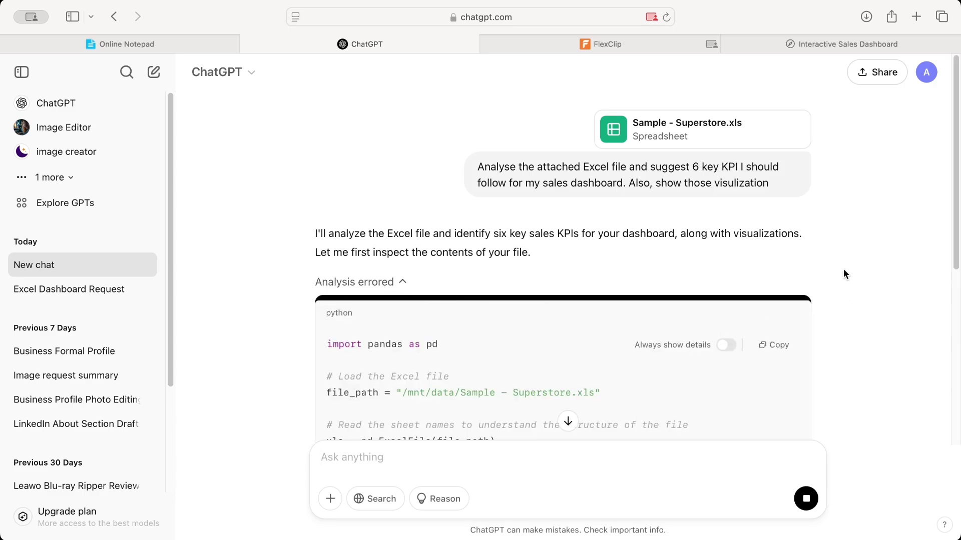
{"action": "scroll", "coordinate": [843, 275], "scroll_direction": "down", "scroll_amount": 2}
{"action": "scroll", "coordinate": [844, 275], "scroll_direction": "down", "scroll_amount": 2}
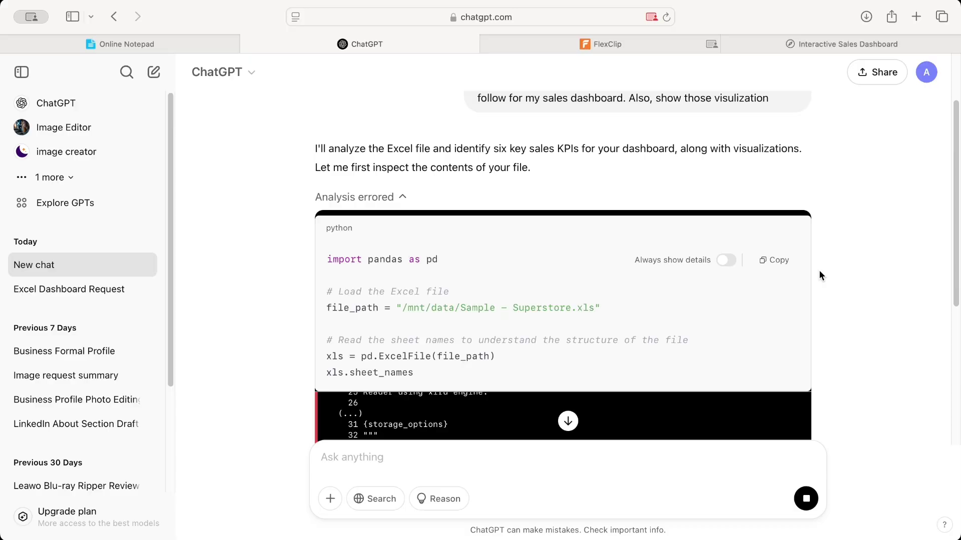
{"action": "left_click", "coordinate": [721, 262]}
{"action": "left_click", "coordinate": [725, 264]}
Step: Read the reply explaining the .xls format needs the unavailable xlrd library
{"action": "scroll", "coordinate": [620, 269], "scroll_direction": "down", "scroll_amount": 5}
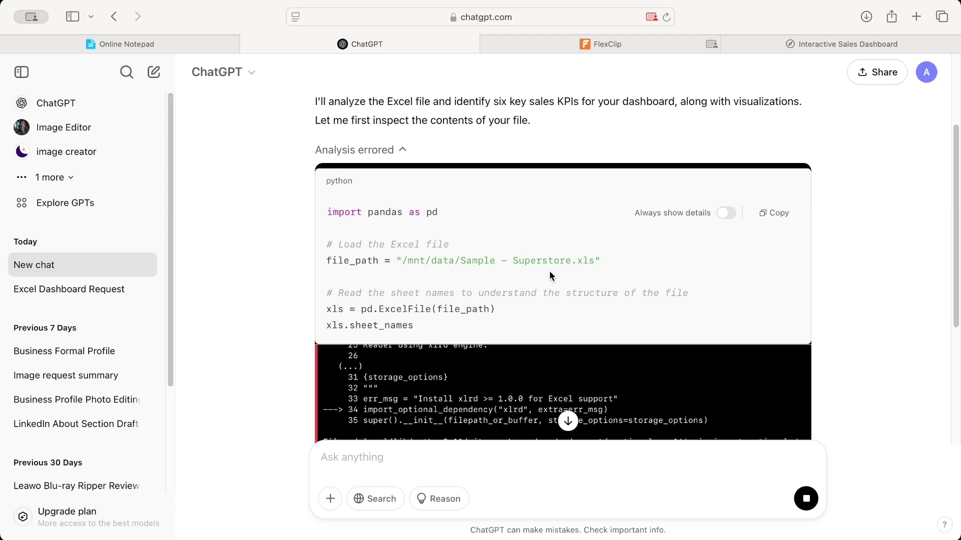
{"action": "scroll", "coordinate": [557, 274], "scroll_direction": "up", "scroll_amount": 2}
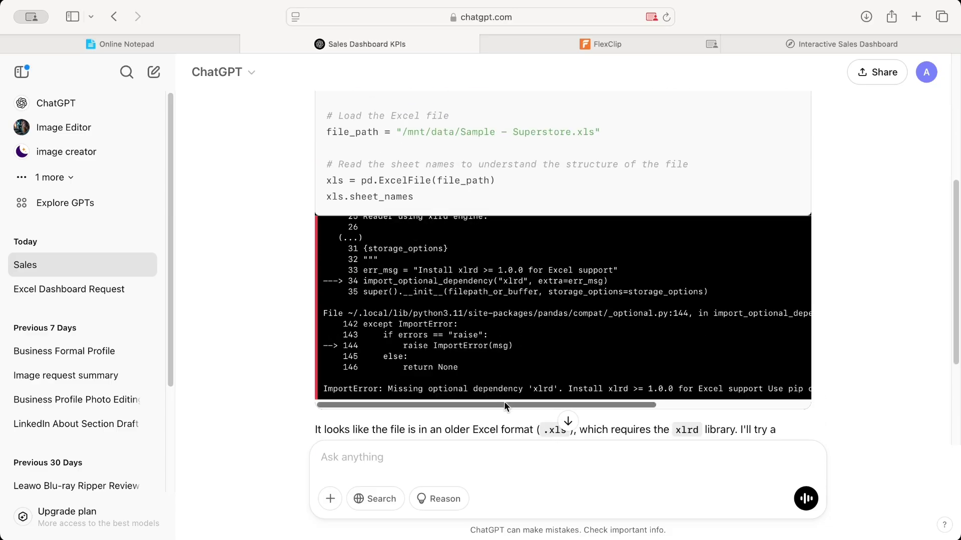
{"action": "left_click_drag", "start_coordinate": [503, 405], "coordinate": [388, 387]}
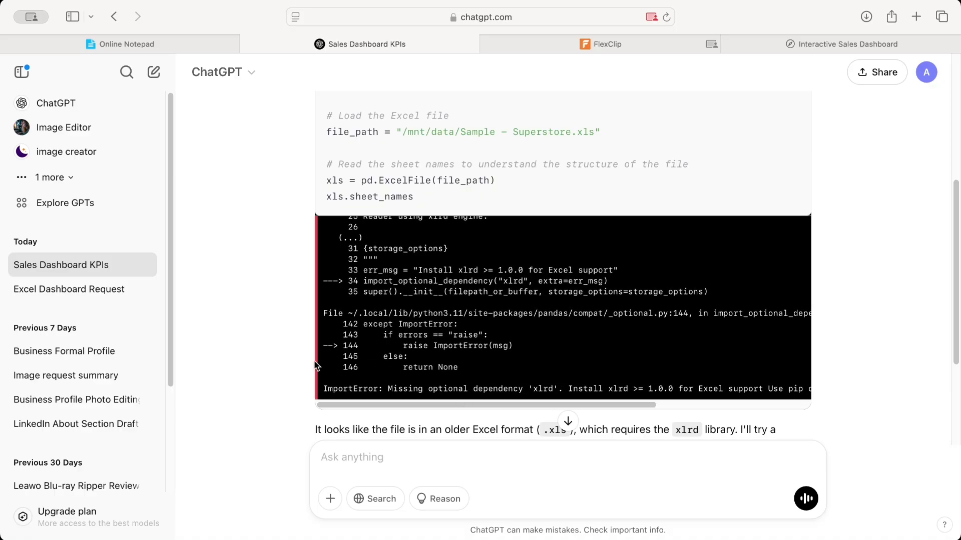
{"action": "scroll", "coordinate": [298, 362], "scroll_direction": "down", "scroll_amount": 5}
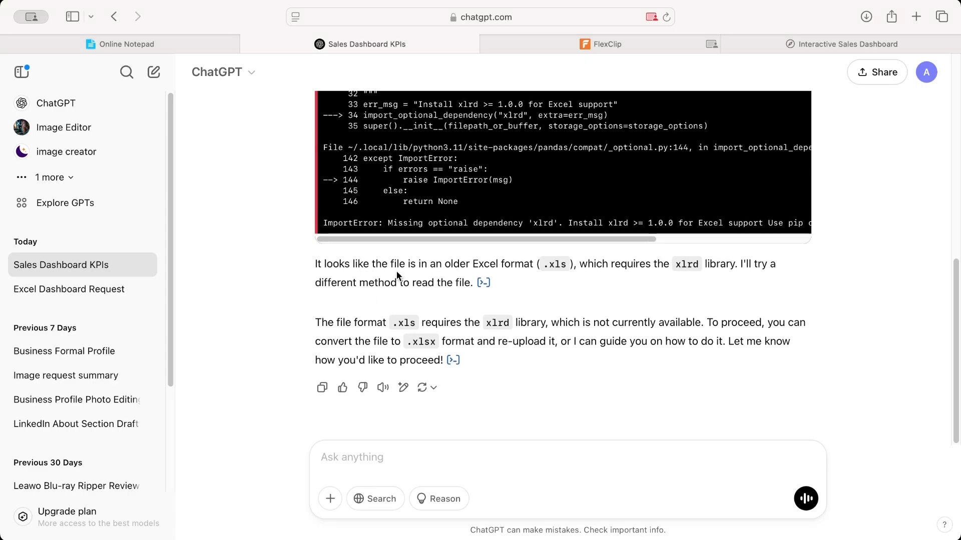
{"action": "left_click_drag", "start_coordinate": [315, 263], "coordinate": [470, 275]}
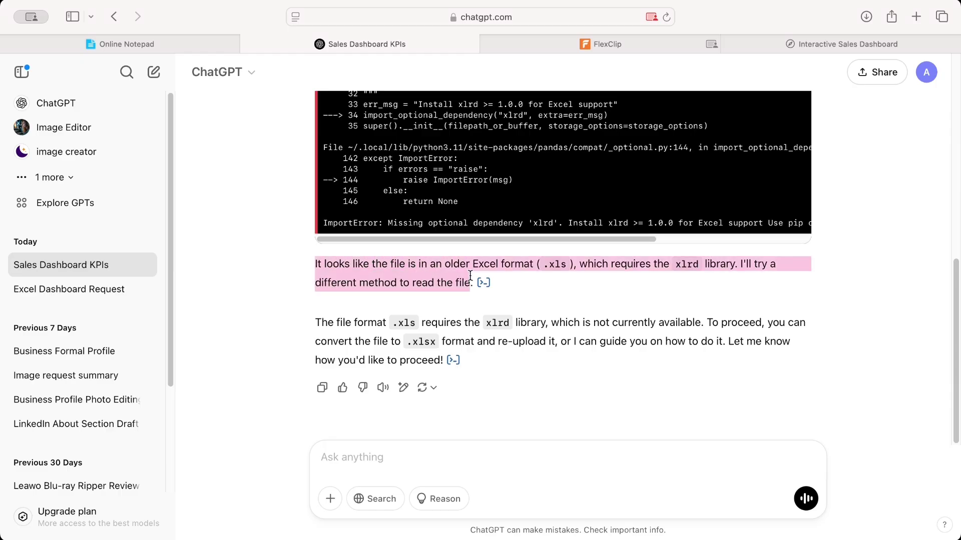
{"action": "left_click", "coordinate": [546, 335]}
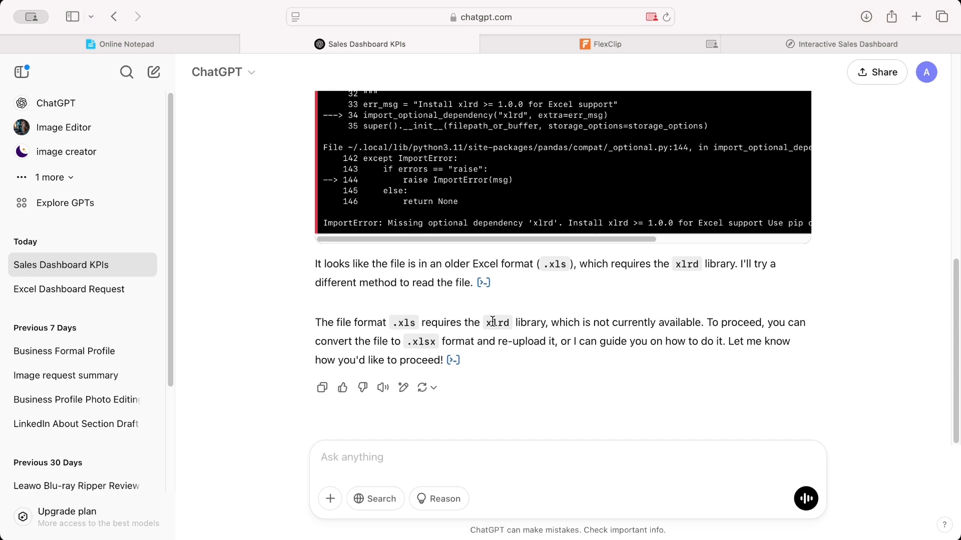
{"action": "left_click_drag", "start_coordinate": [493, 320], "coordinate": [701, 323]}
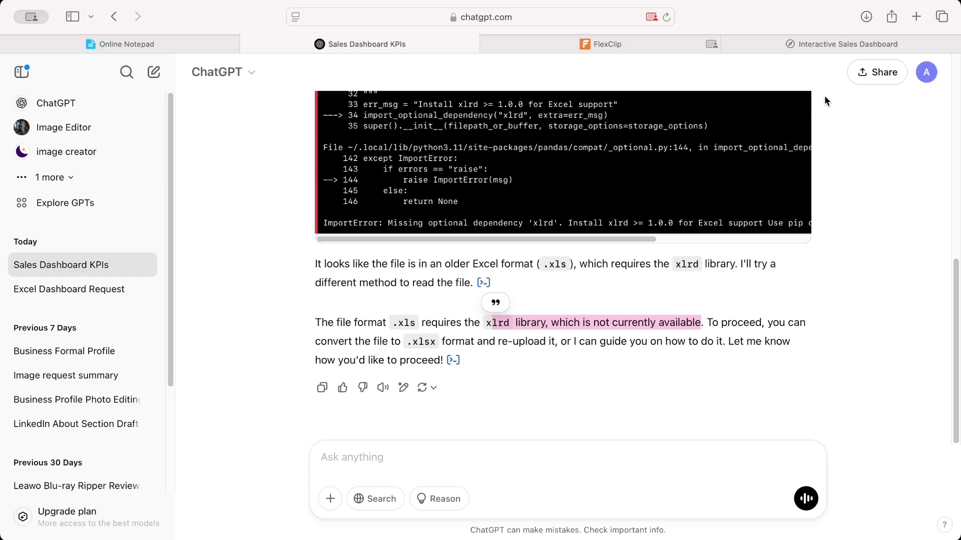
Step: Search Google for 'xls to xlsx converter' in a new tab and open CloudConvert's XLS to XLSX Converter
{"action": "left_click", "coordinate": [916, 16]}
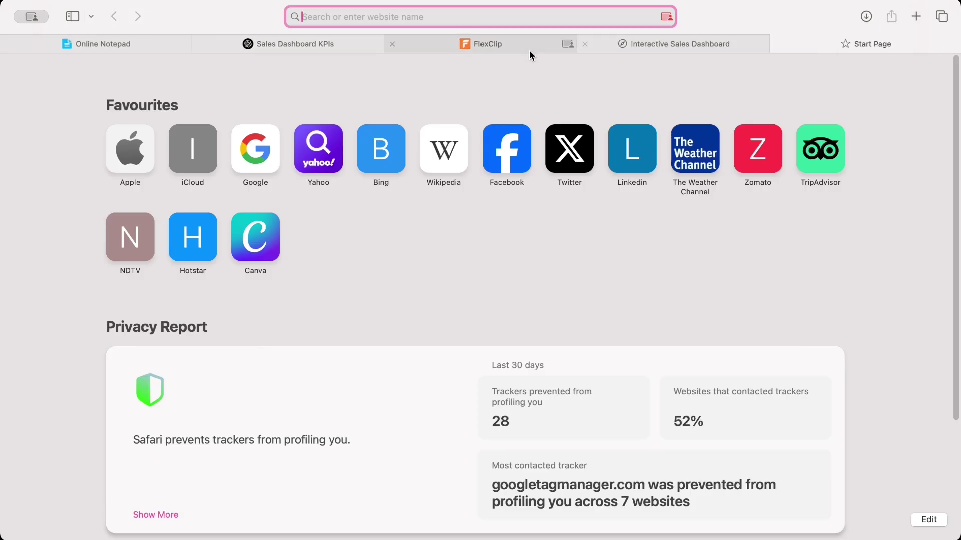
{"action": "type", "text": "xls to"}
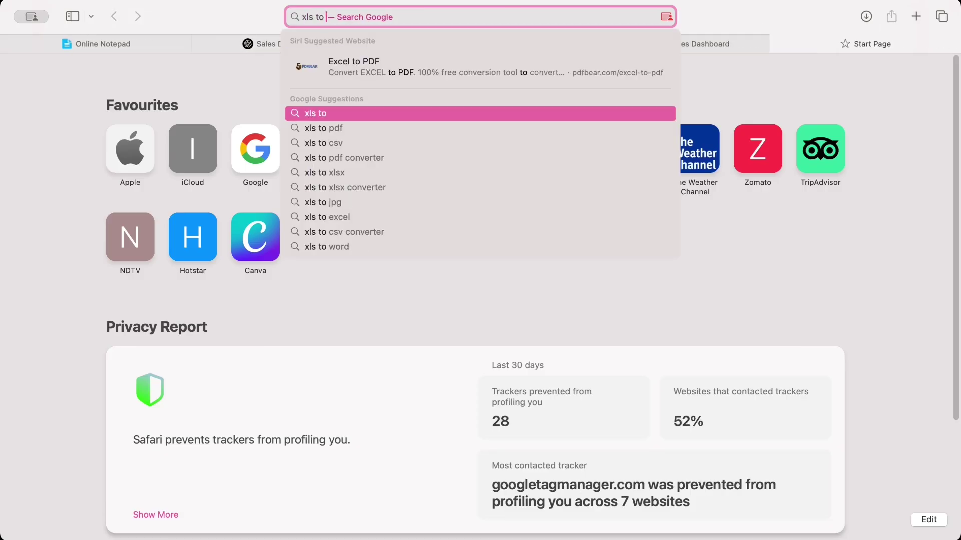
{"action": "type", "text": "als"}
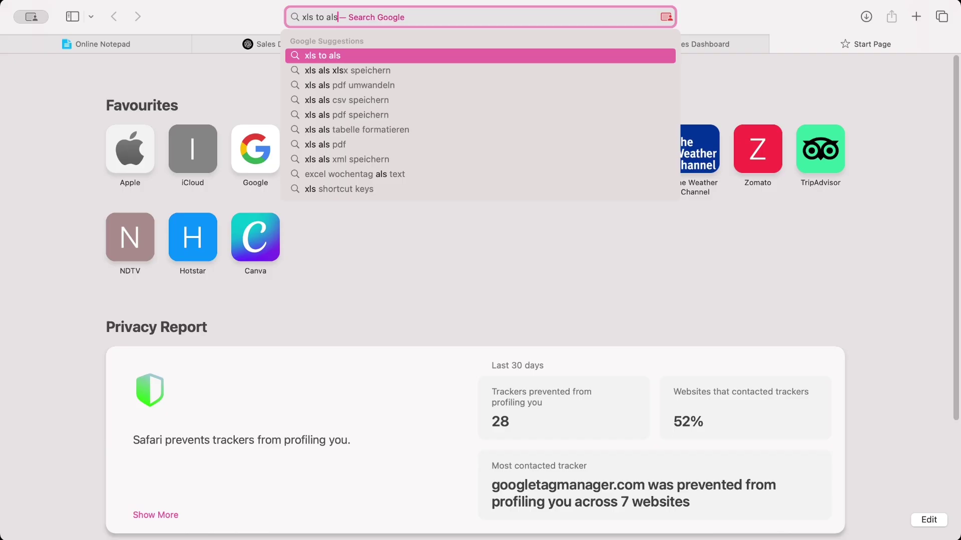
{"action": "type", "text": "x fil"}
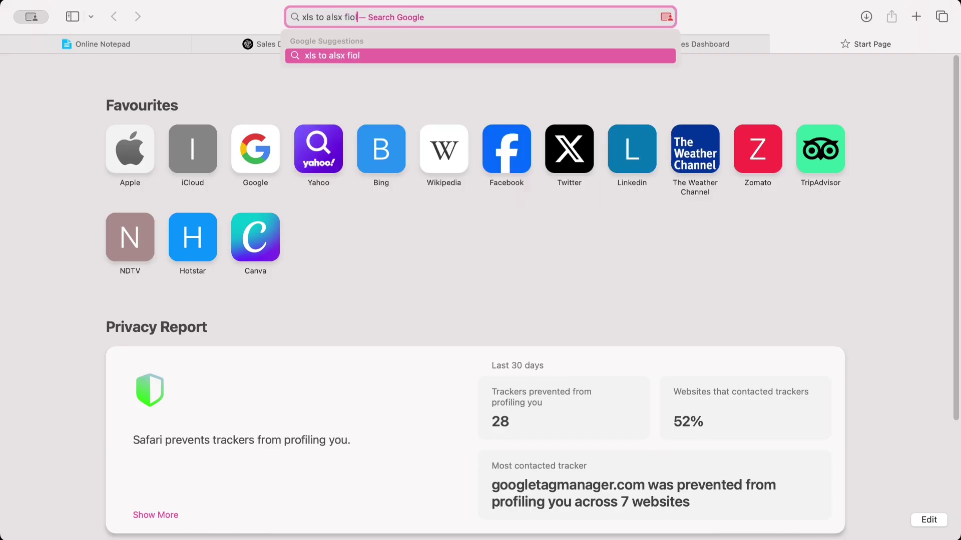
{"action": "key", "text": "BackSpace"}
{"action": "key", "text": "BackSpace"}
{"action": "key", "text": "BackSpace"}
{"action": "key", "text": "BackSpace"}
{"action": "key", "text": "BackSpace"}
{"action": "key", "text": "BackSpace"}
{"action": "key", "text": "BackSpace"}
{"action": "key", "text": "BackSpace"}
{"action": "type", "text": "xls"}
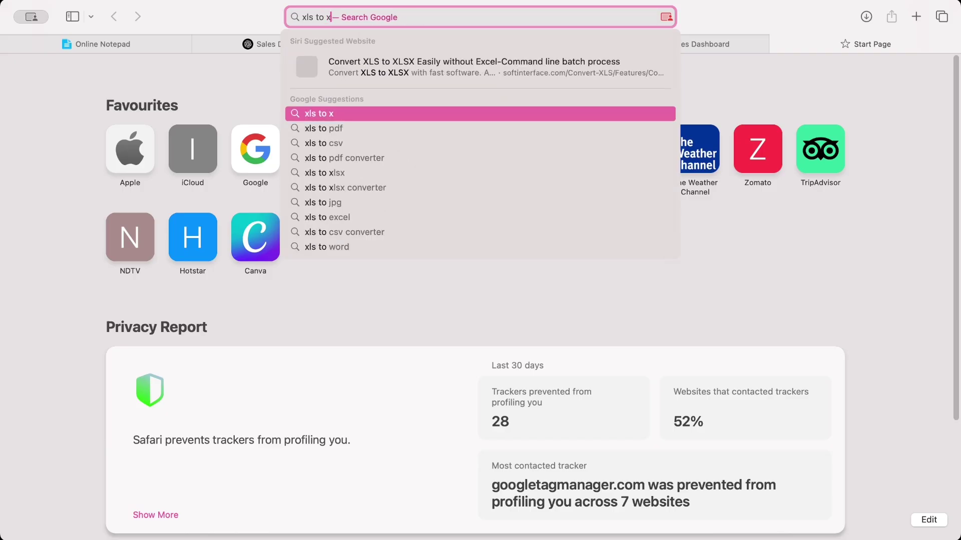
{"action": "key", "text": "Down"}
{"action": "key", "text": "Down"}
{"action": "key", "text": "Return"}
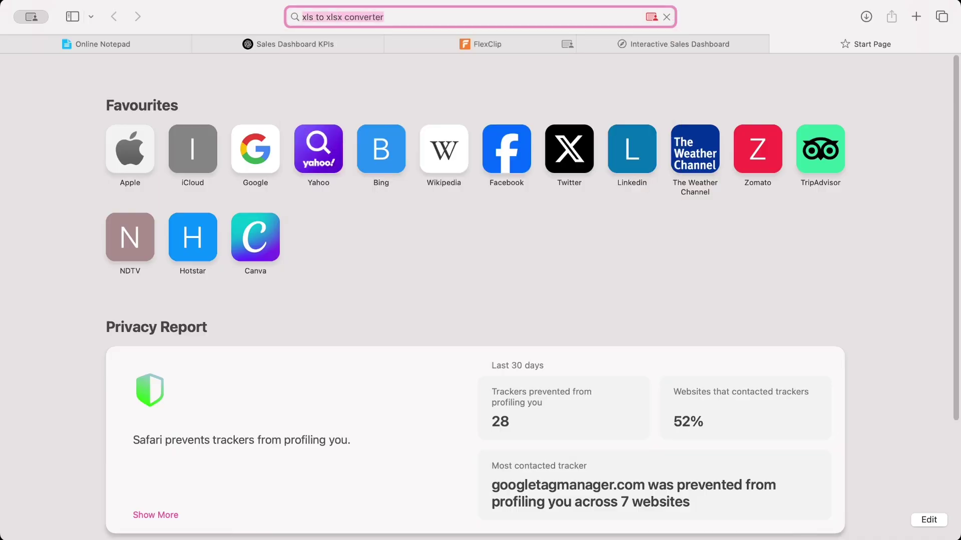
{"action": "left_click", "coordinate": [220, 199]}
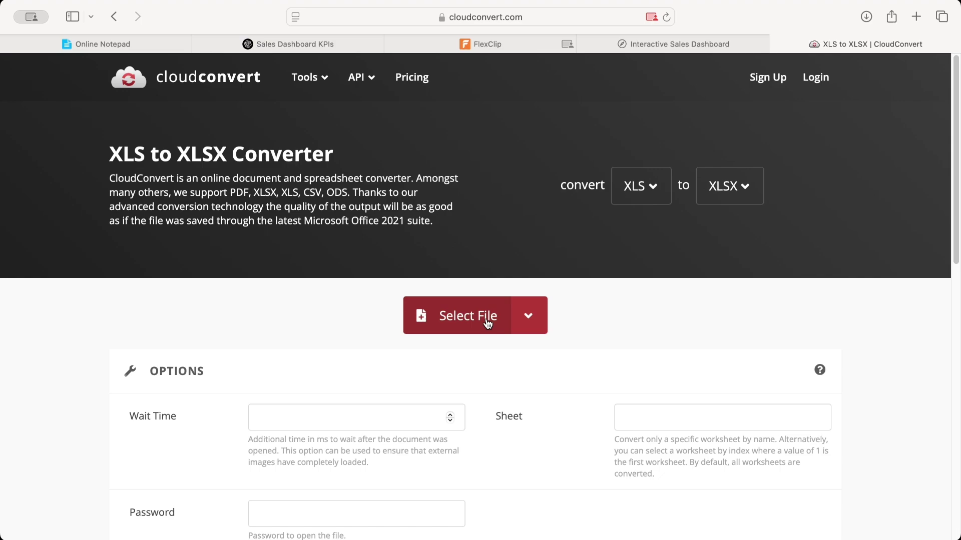
Step: Convert Sample - Superstore.xls to XLSX on CloudConvert and download the converted file
{"action": "left_click", "coordinate": [534, 319]}
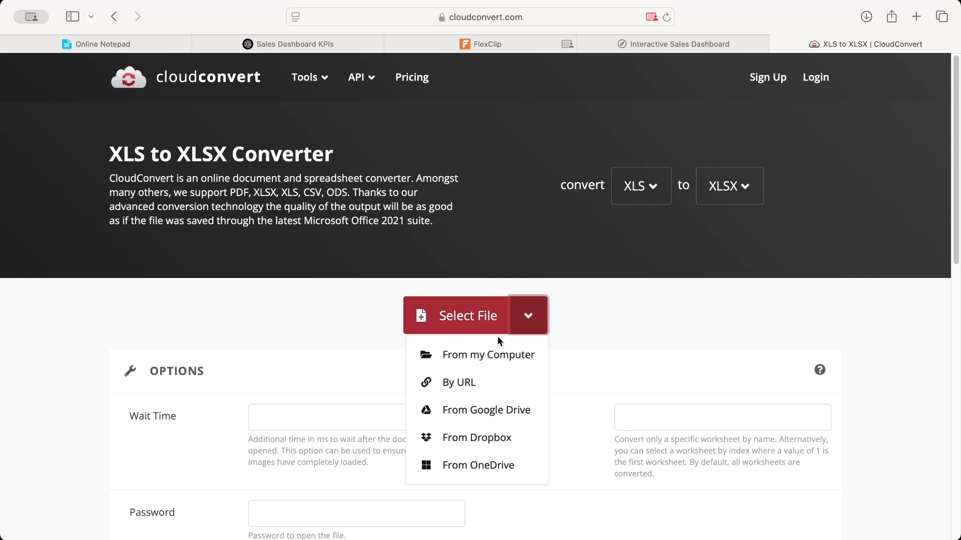
{"action": "left_click", "coordinate": [490, 355]}
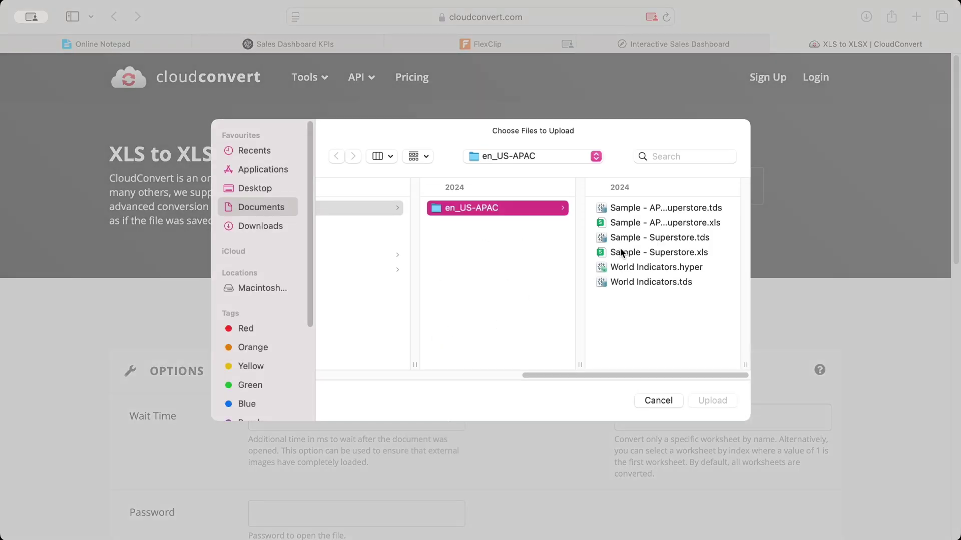
{"action": "double_click", "coordinate": [648, 252]}
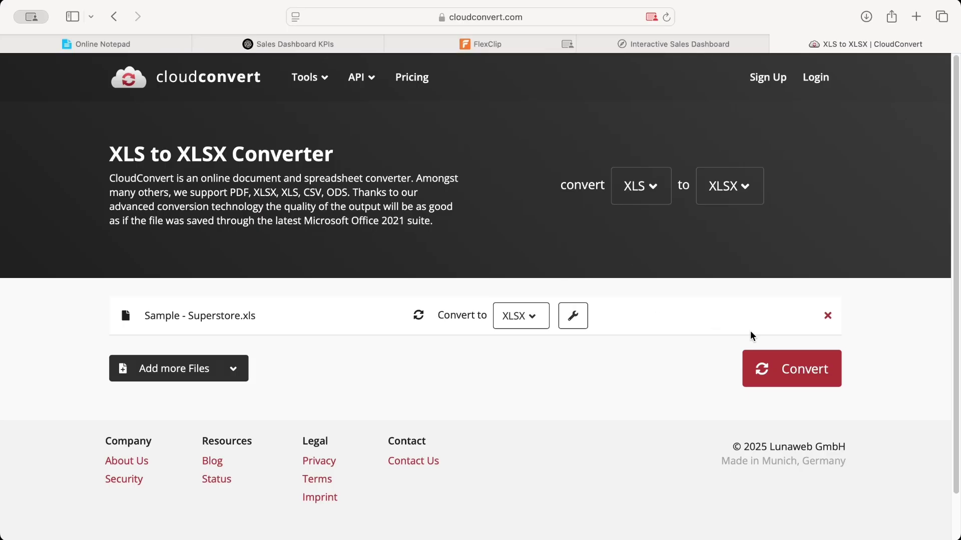
{"action": "left_click", "coordinate": [786, 367]}
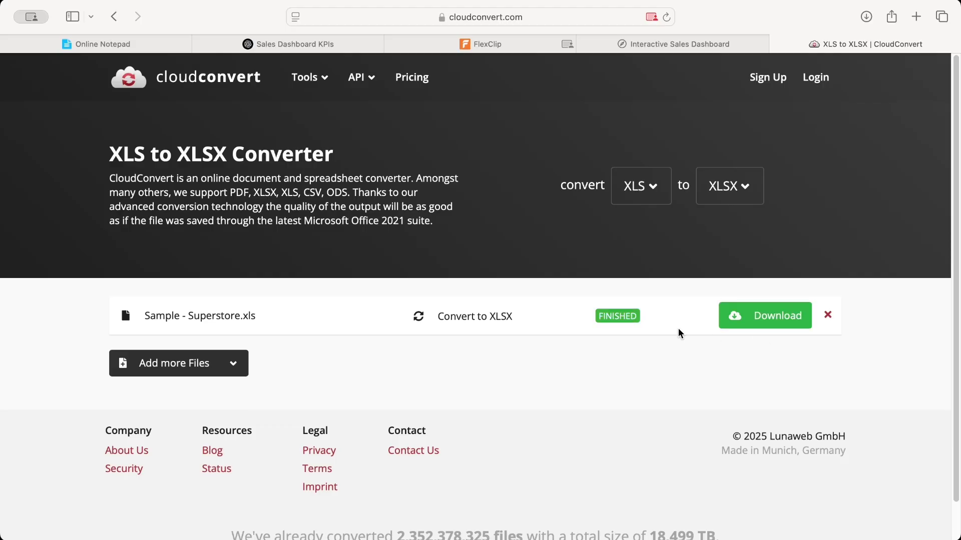
{"action": "left_click", "coordinate": [771, 317]}
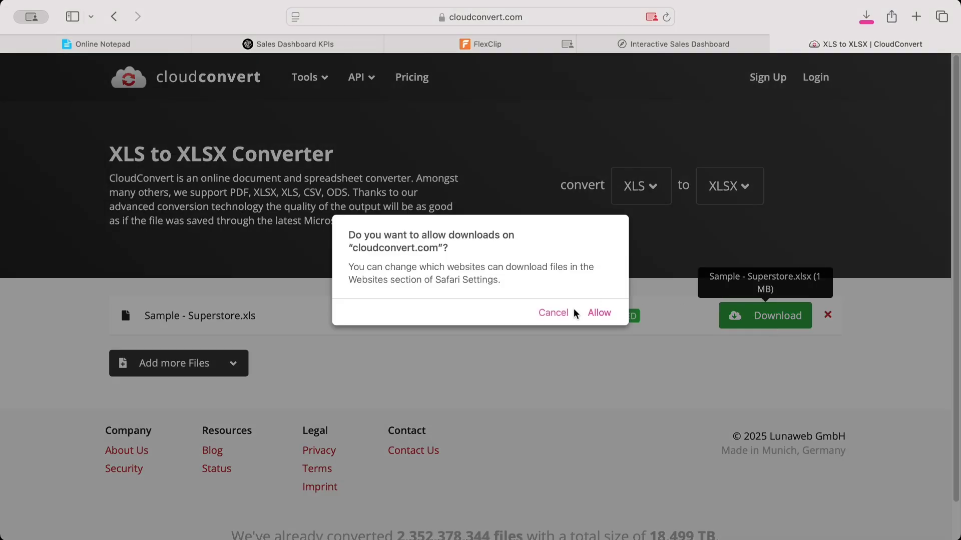
{"action": "left_click", "coordinate": [597, 313]}
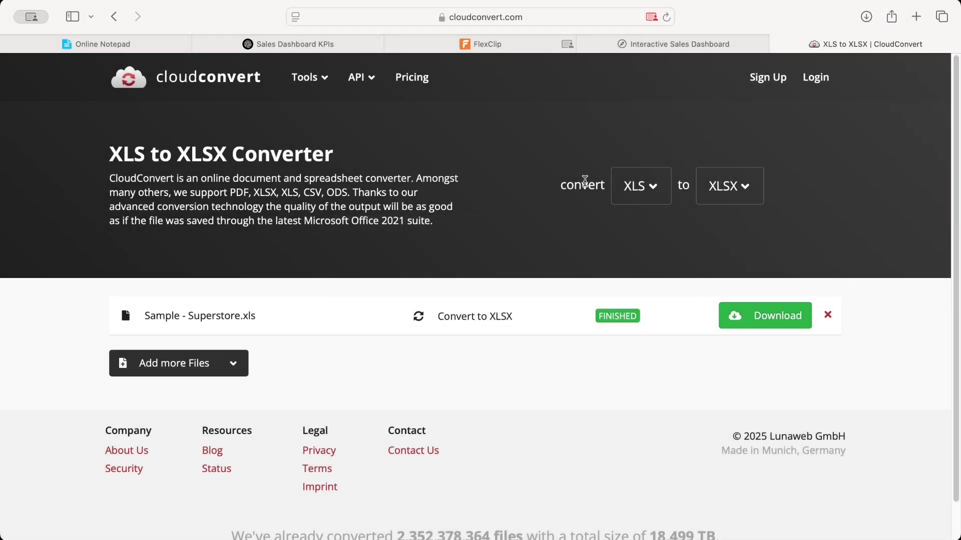
Step: Copy the earlier six-KPI request and paste it into a new ChatGPT message
{"action": "left_click", "coordinate": [334, 44]}
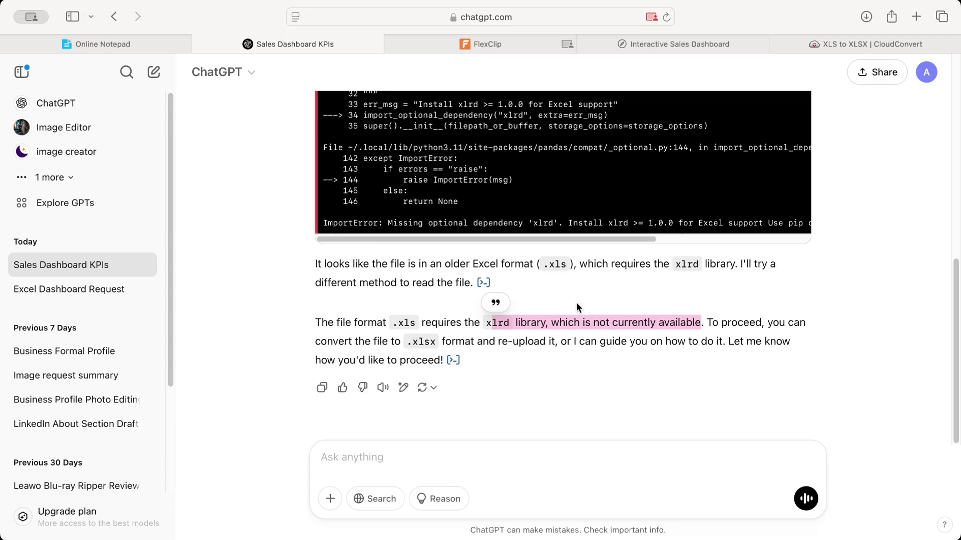
{"action": "scroll", "coordinate": [580, 301], "scroll_direction": "up", "scroll_amount": 10}
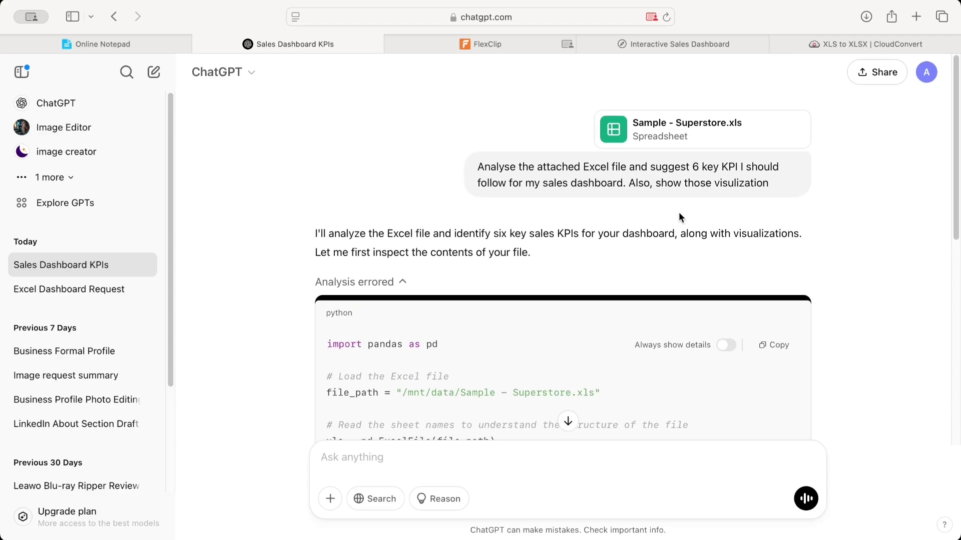
{"action": "left_click_drag", "start_coordinate": [773, 183], "coordinate": [480, 168]}
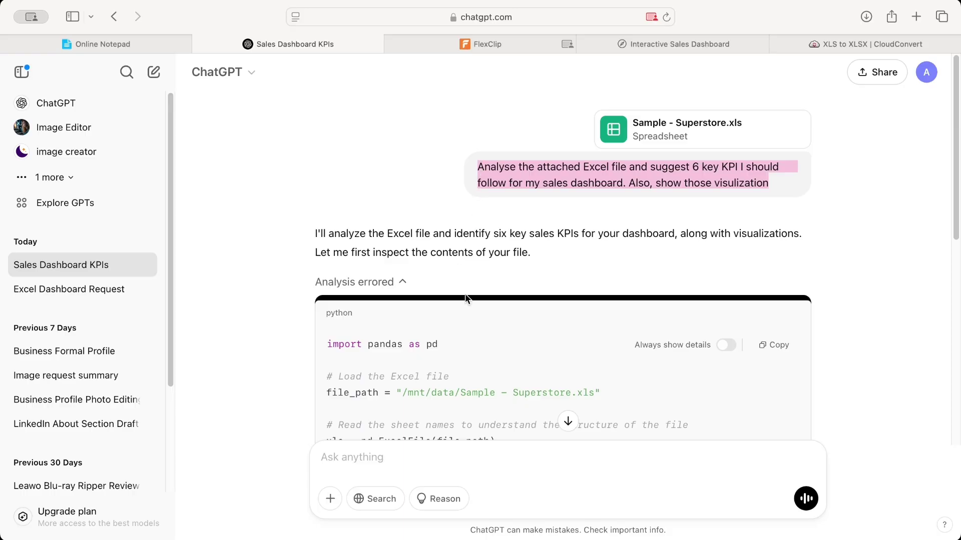
{"action": "left_click", "coordinate": [380, 457]}
{"action": "key", "text": "super+v"}
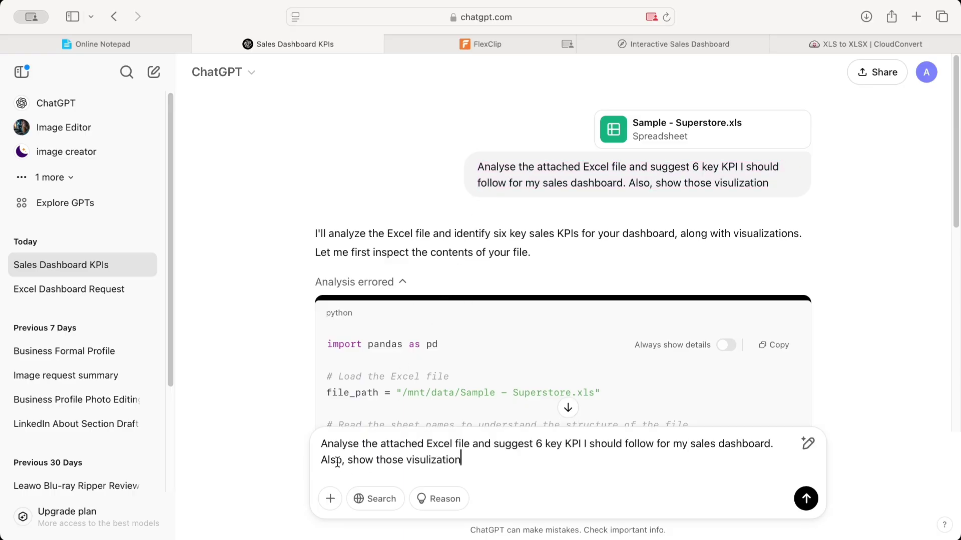
Step: Attach Sample - Superstore.xlsx from the Downloads folder to the message
{"action": "left_click", "coordinate": [334, 501]}
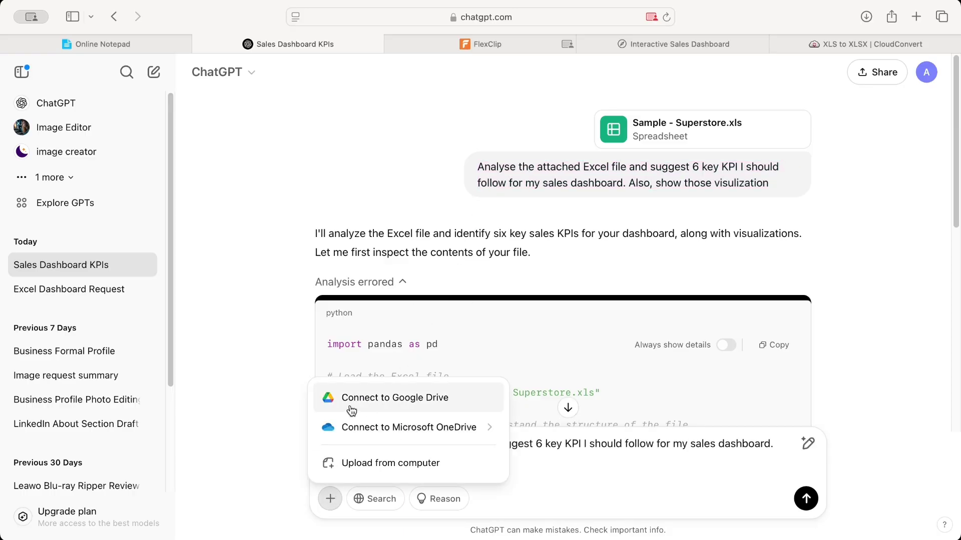
{"action": "left_click", "coordinate": [376, 462]}
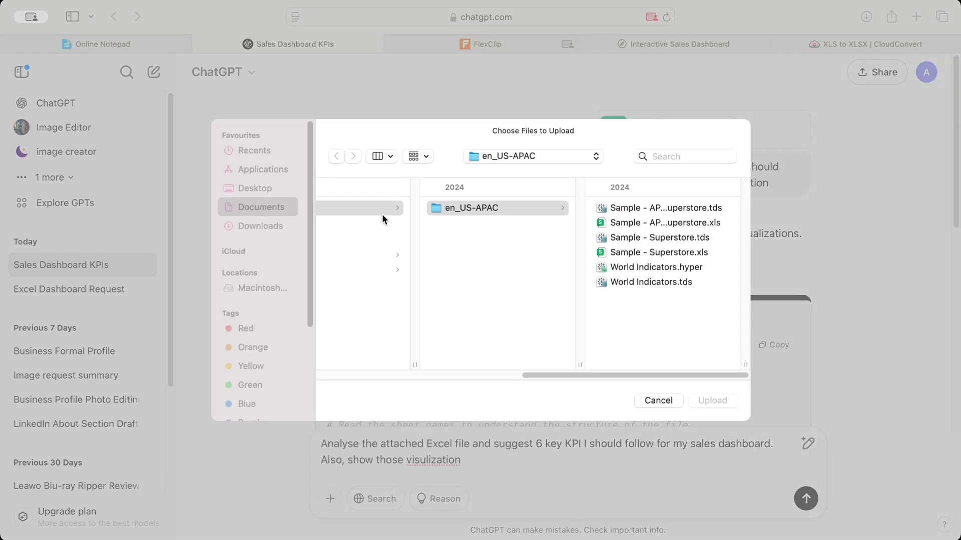
{"action": "left_click", "coordinate": [250, 226]}
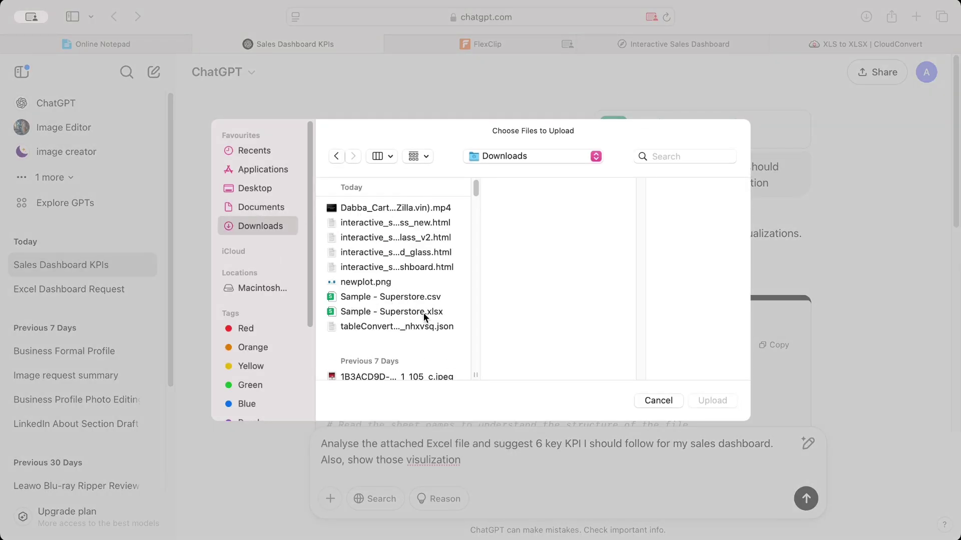
{"action": "left_click", "coordinate": [424, 311]}
{"action": "left_click", "coordinate": [706, 402]}
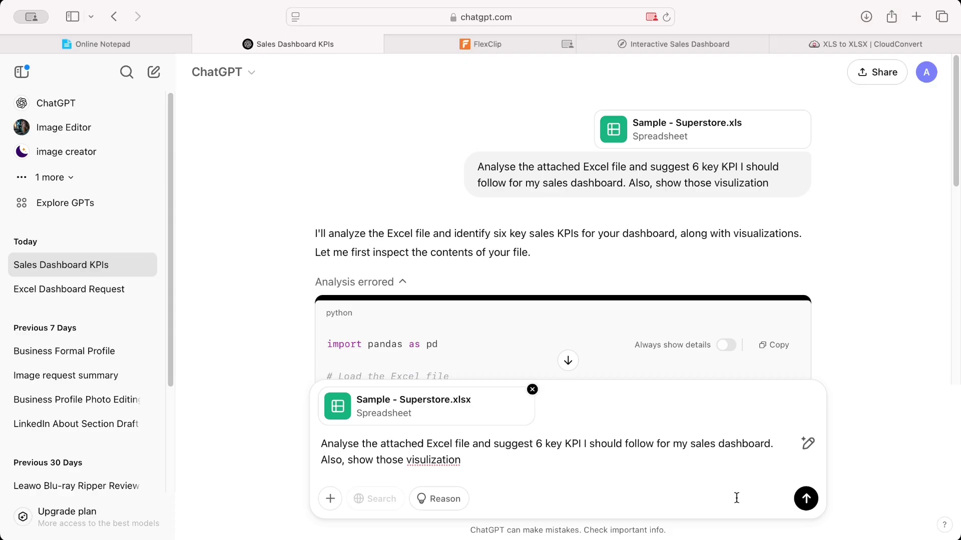
Step: Send the KPI request with the XLSX file and expand the analysis code
{"action": "left_click", "coordinate": [805, 498]}
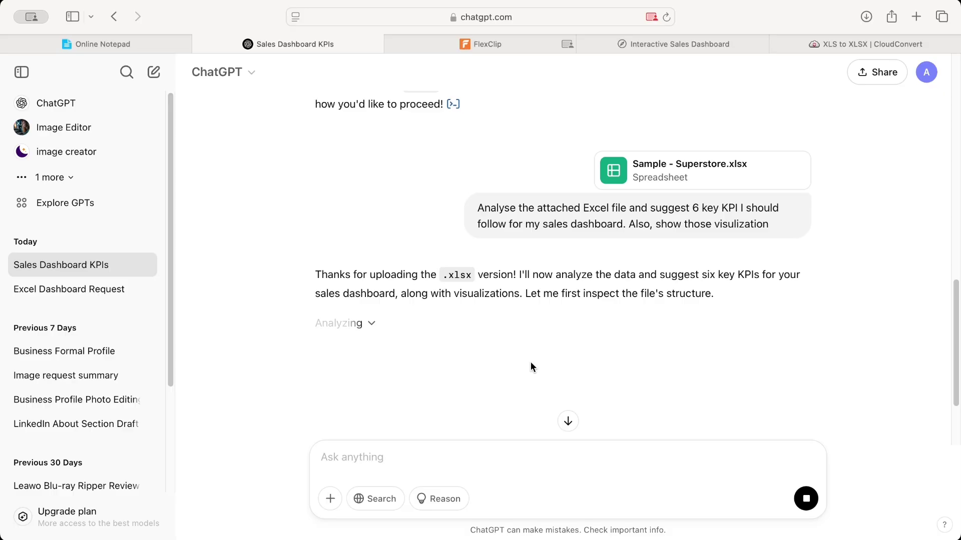
{"action": "left_click", "coordinate": [371, 324]}
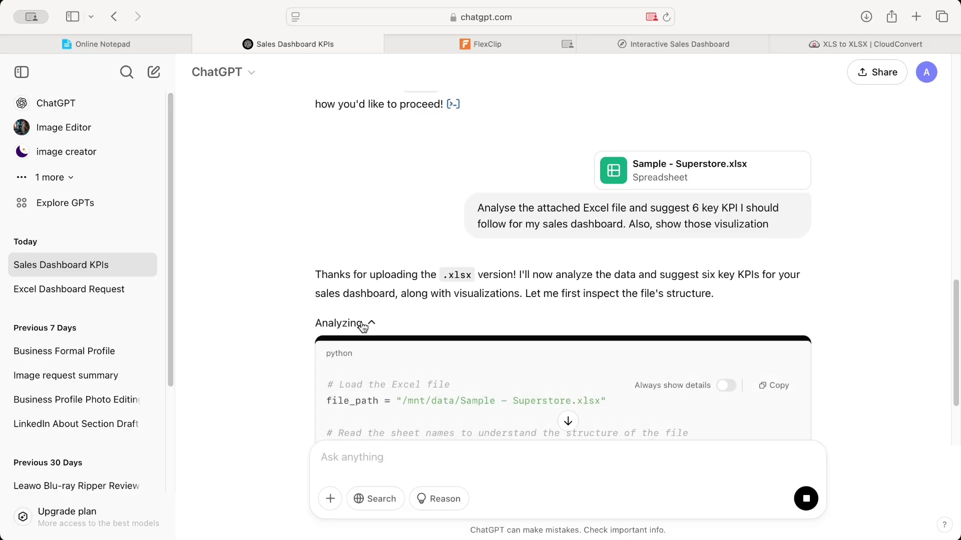
{"action": "scroll", "coordinate": [447, 341], "scroll_direction": "down", "scroll_amount": 5}
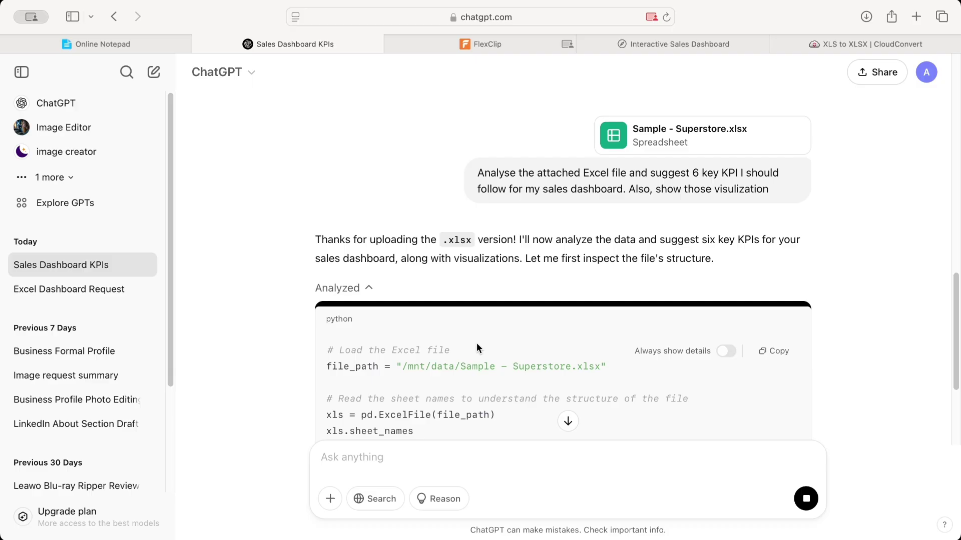
{"action": "scroll", "coordinate": [477, 341], "scroll_direction": "down", "scroll_amount": 5}
{"action": "scroll", "coordinate": [407, 334], "scroll_direction": "up", "scroll_amount": 5}
{"action": "scroll", "coordinate": [415, 333], "scroll_direction": "down", "scroll_amount": 5}
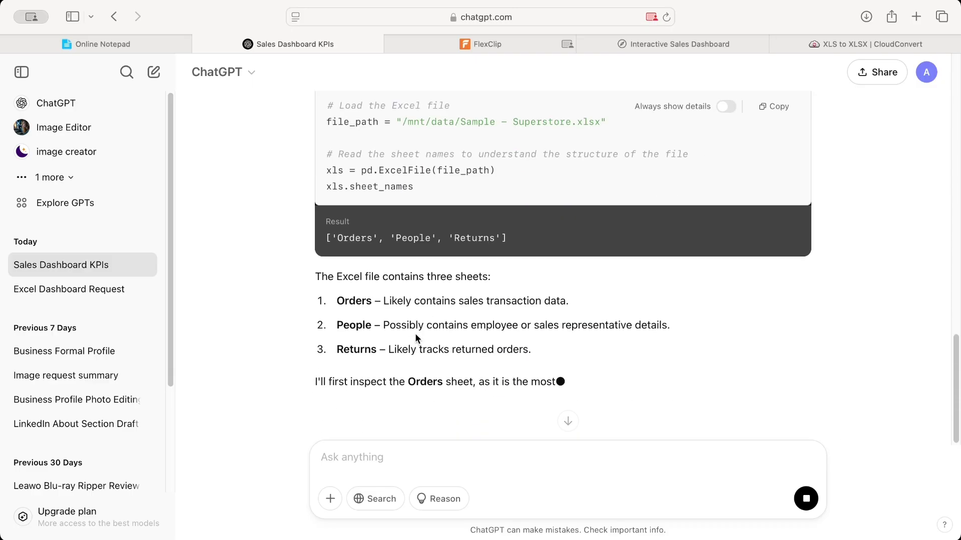
{"action": "scroll", "coordinate": [415, 333], "scroll_direction": "up", "scroll_amount": 1}
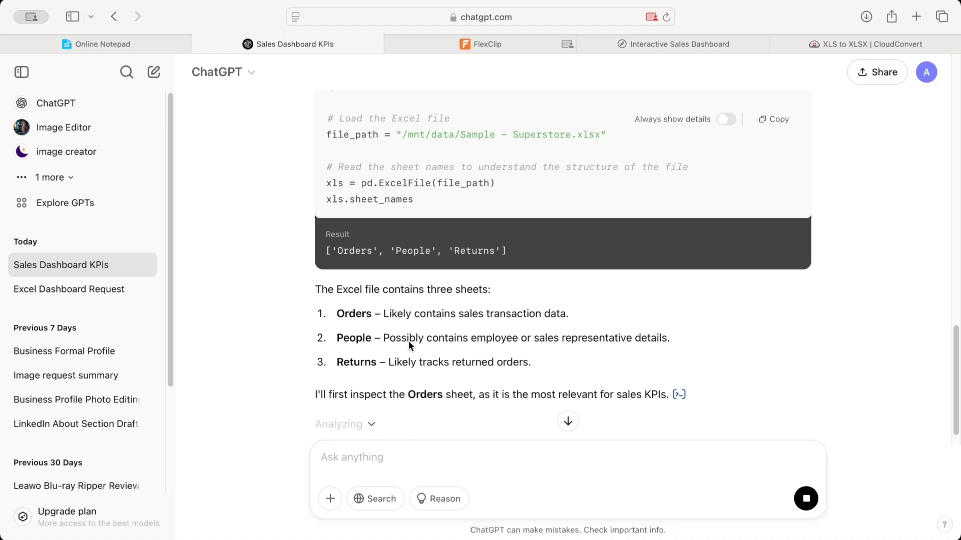
Step: Check the saved prompts, then read ChatGPT's six KPIs, Total Sales Revenue through Sales by Region
{"action": "left_click", "coordinate": [85, 40]}
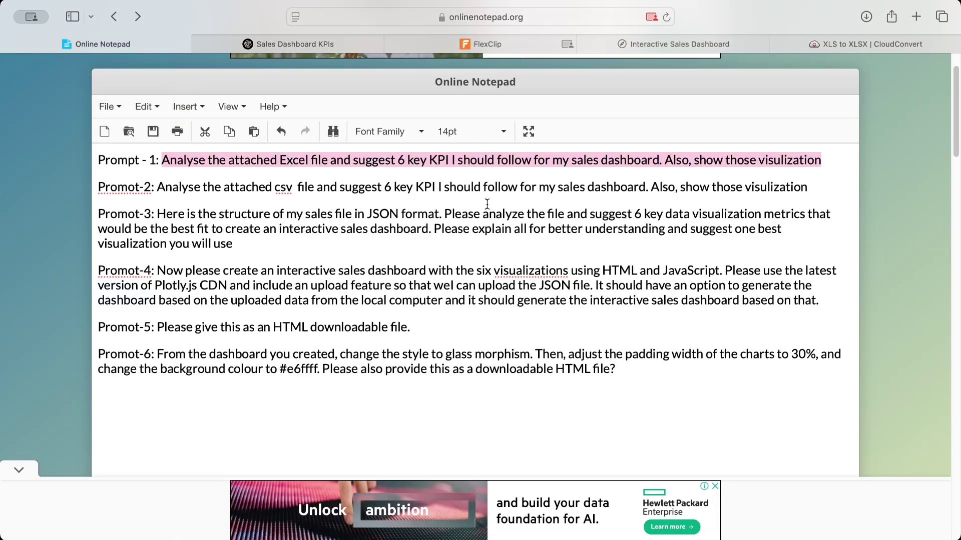
{"action": "left_click", "coordinate": [280, 52]}
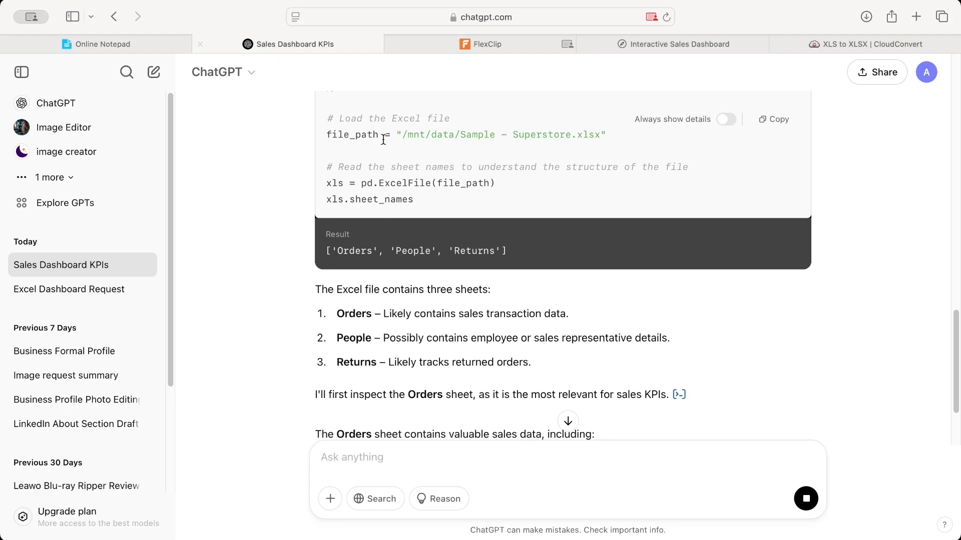
{"action": "scroll", "coordinate": [439, 302], "scroll_direction": "down", "scroll_amount": 2}
{"action": "scroll", "coordinate": [439, 302], "scroll_direction": "down", "scroll_amount": 2}
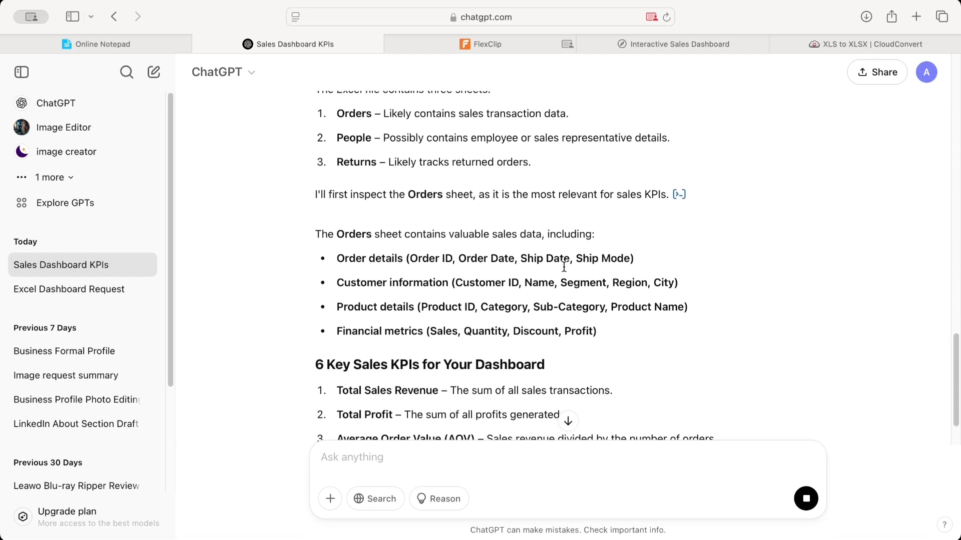
{"action": "scroll", "coordinate": [563, 268], "scroll_direction": "down", "scroll_amount": 2}
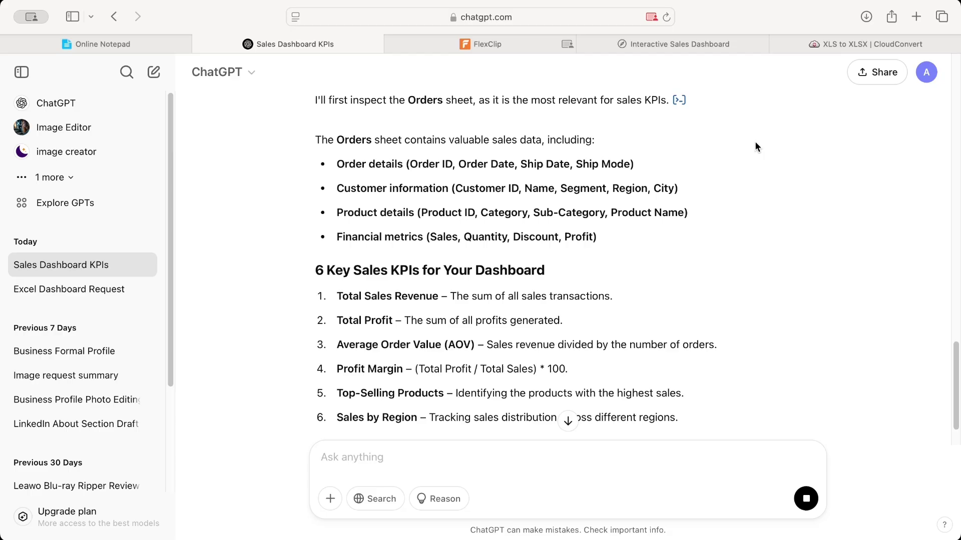
{"action": "scroll", "coordinate": [649, 227], "scroll_direction": "down", "scroll_amount": 2}
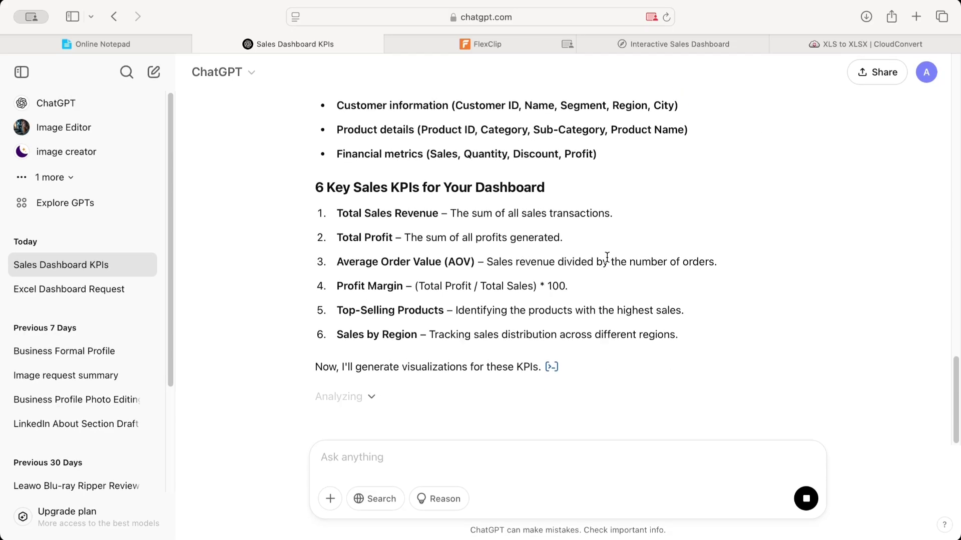
Step: Search 'xls to csv' from the CloudConvert tab and open CloudConvert's XLS to CSV Converter
{"action": "left_click", "coordinate": [813, 42]}
{"action": "left_click", "coordinate": [471, 18]}
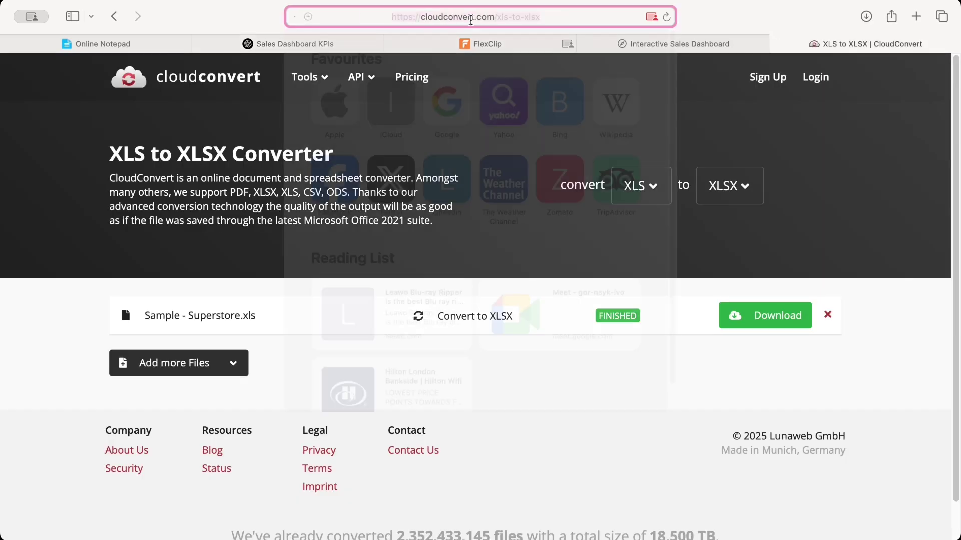
{"action": "type", "text": "xls to "}
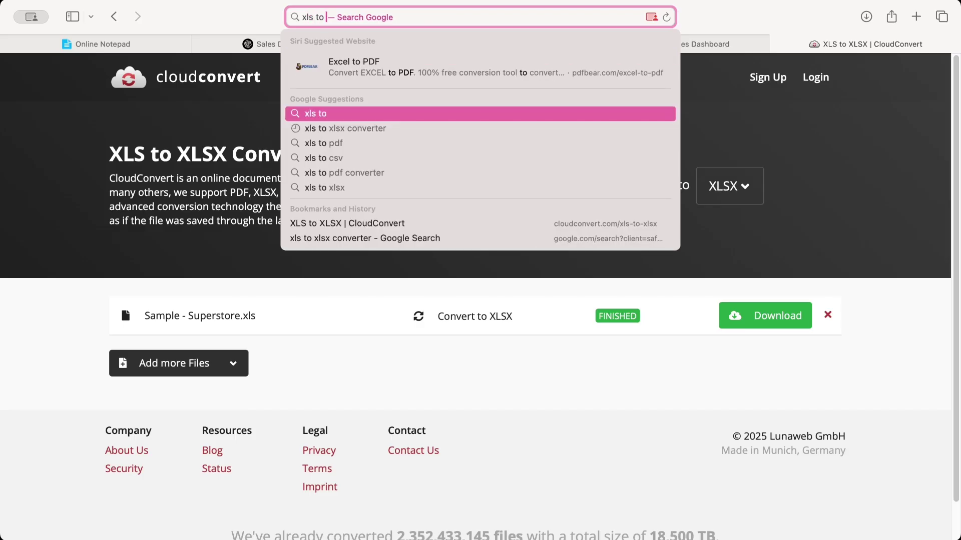
{"action": "type", "text": "csv"}
{"action": "key", "text": "Return"}
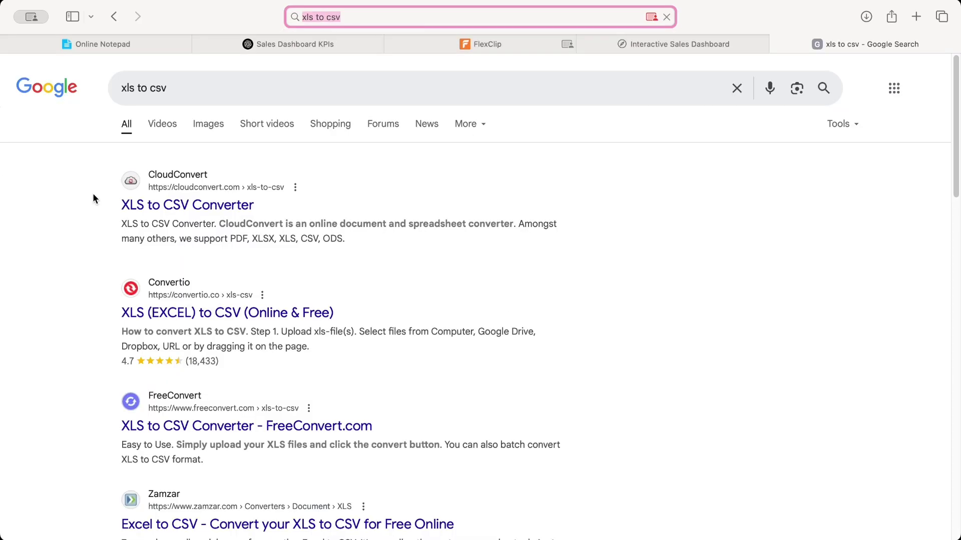
{"action": "left_click", "coordinate": [170, 205]}
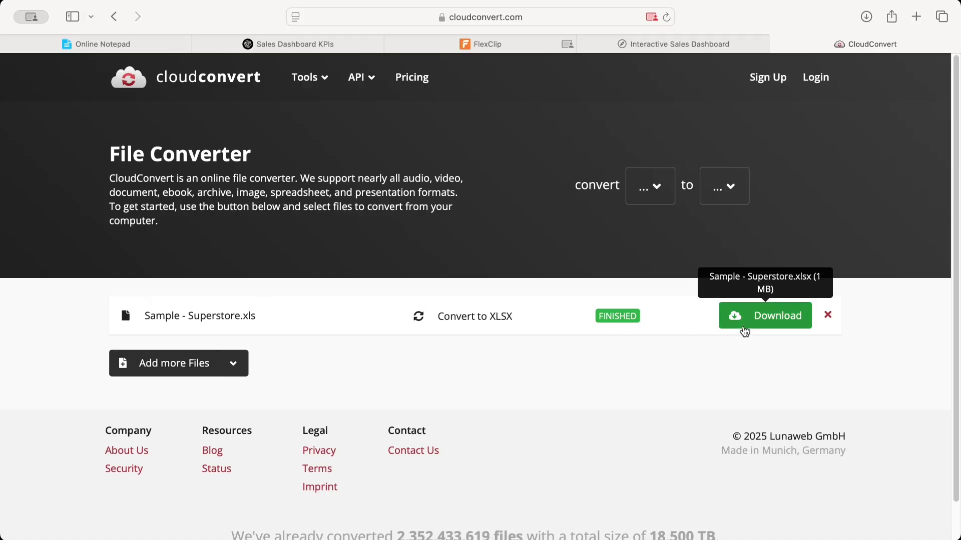
Step: Return to the Sales Dashboard KPIs chat and reread the description of the file's three sheets, including Returns
{"action": "left_click", "coordinate": [313, 47]}
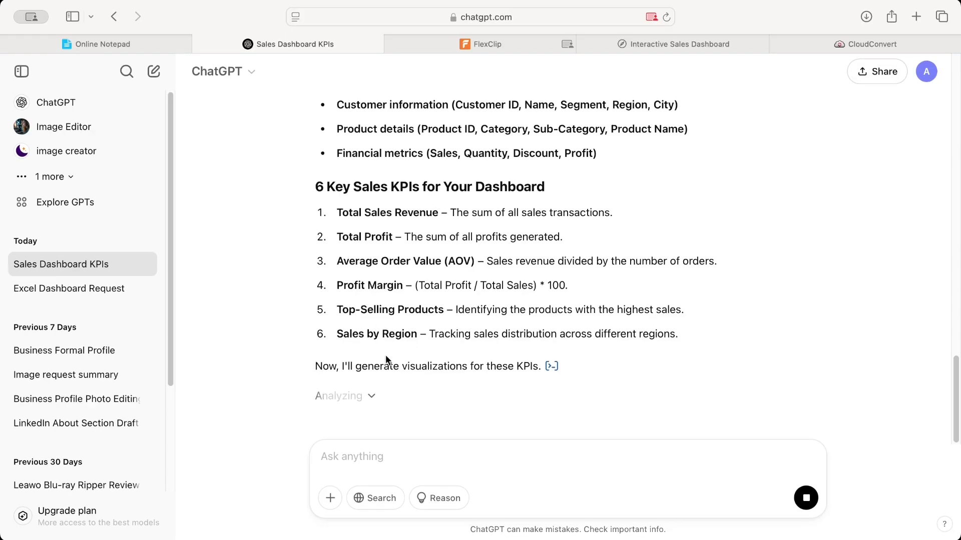
{"action": "scroll", "coordinate": [413, 218], "scroll_direction": "up", "scroll_amount": 10}
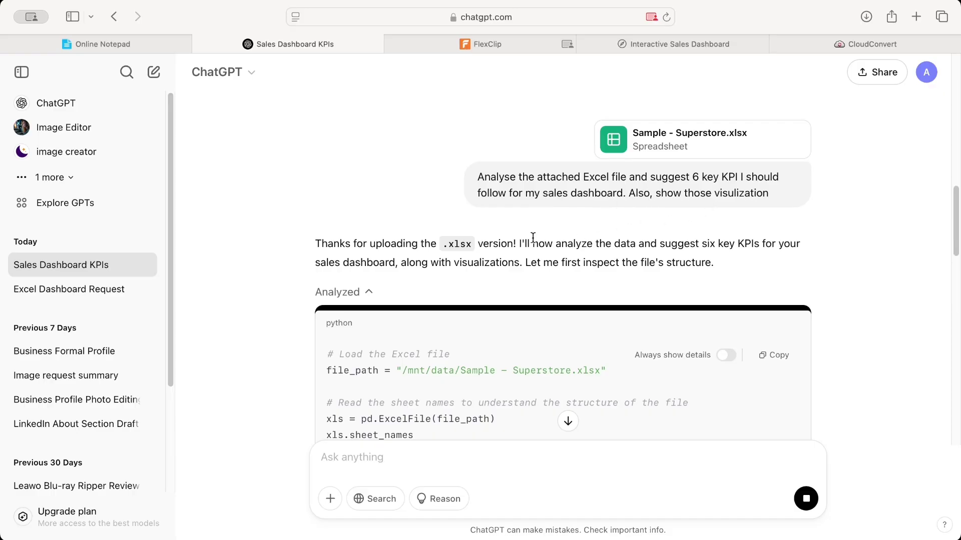
{"action": "scroll", "coordinate": [488, 248], "scroll_direction": "down", "scroll_amount": 6}
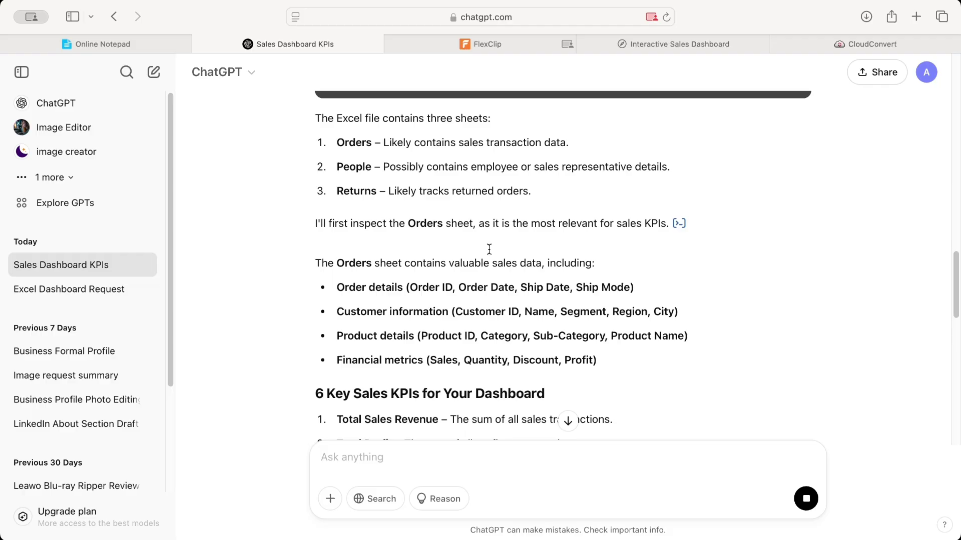
{"action": "left_click_drag", "start_coordinate": [325, 149], "coordinate": [489, 153]}
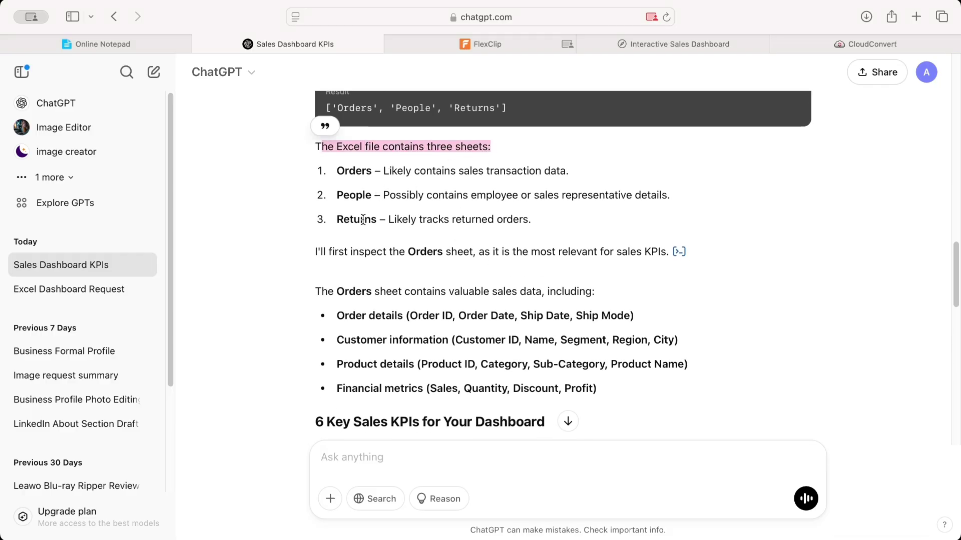
{"action": "left_click_drag", "start_coordinate": [363, 220], "coordinate": [500, 218]}
{"action": "left_click", "coordinate": [500, 218]}
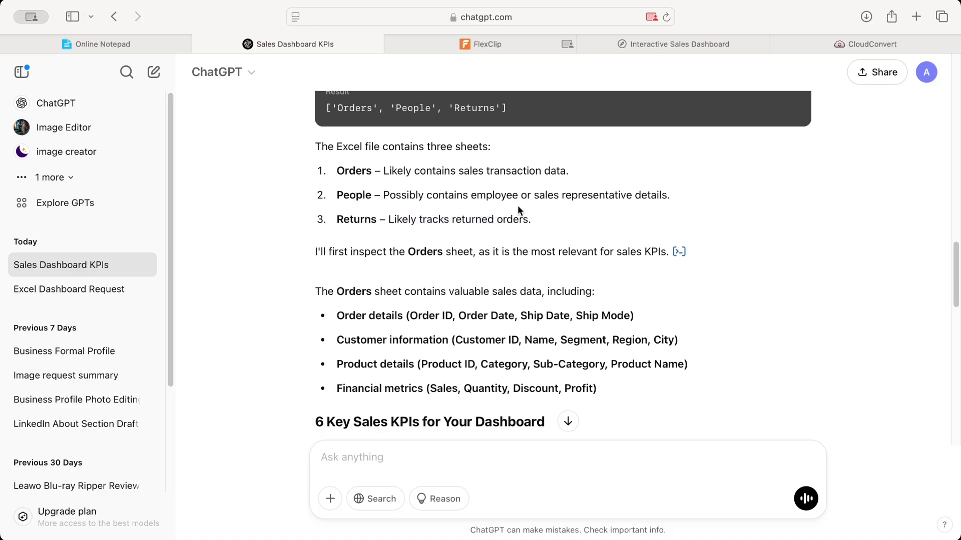
Step: Review the KPI charts, including Top 10 Selling Products and Sales by Region, and the earlier analysis request
{"action": "scroll", "coordinate": [358, 256], "scroll_direction": "down", "scroll_amount": 1}
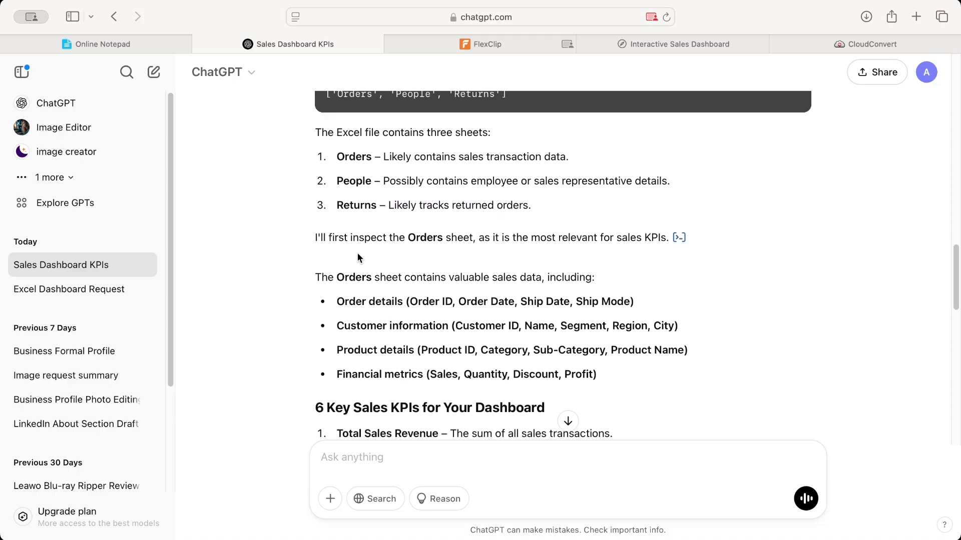
{"action": "scroll", "coordinate": [385, 254], "scroll_direction": "down", "scroll_amount": 1}
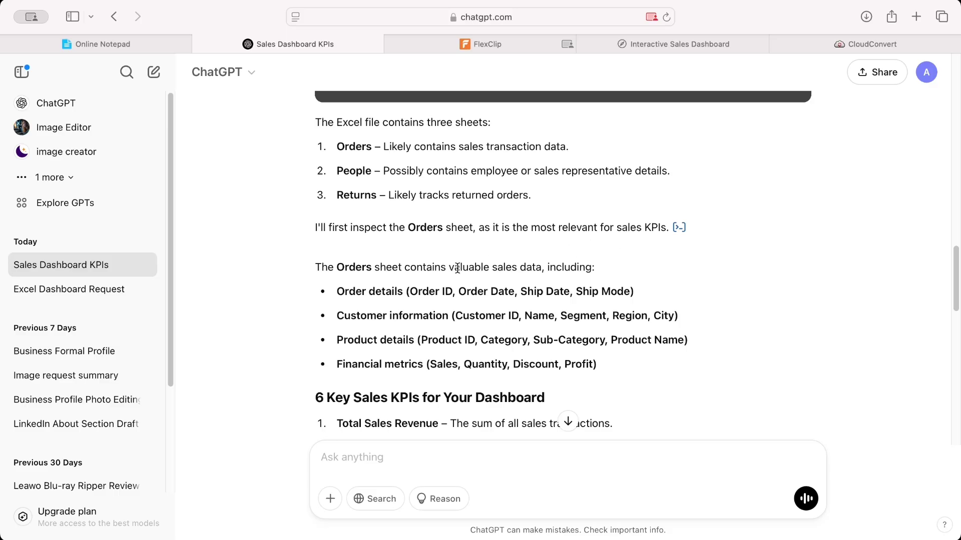
{"action": "scroll", "coordinate": [457, 268], "scroll_direction": "down", "scroll_amount": 5}
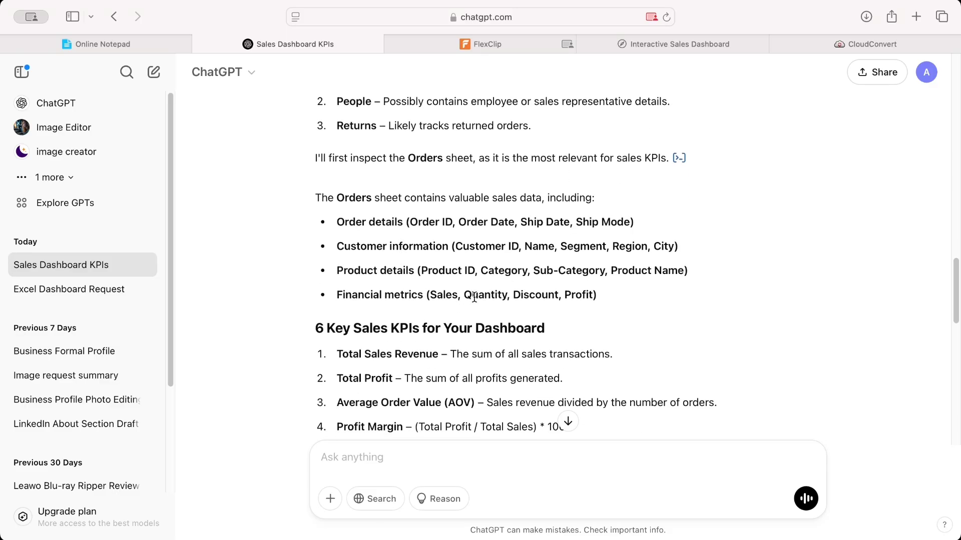
{"action": "scroll", "coordinate": [473, 297], "scroll_direction": "down", "scroll_amount": 10}
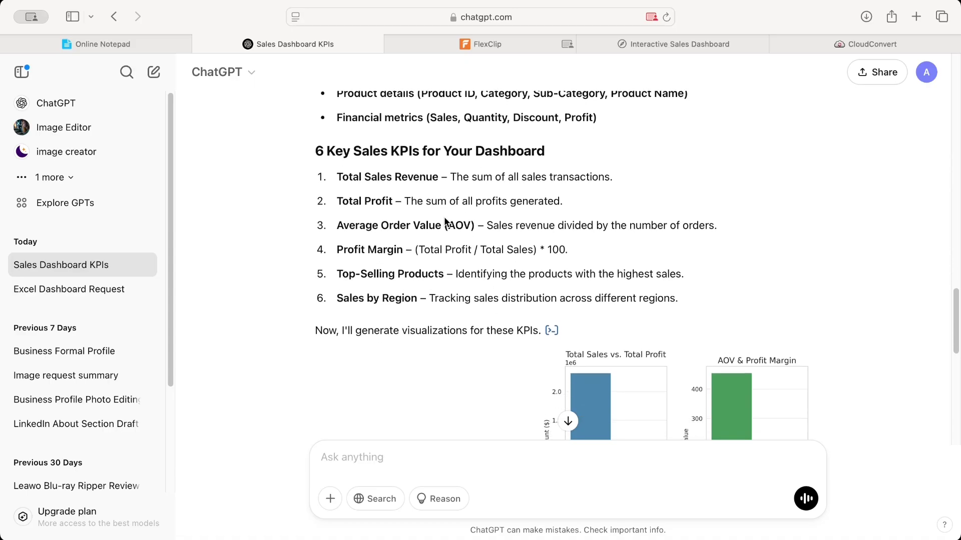
{"action": "scroll", "coordinate": [444, 221], "scroll_direction": "down", "scroll_amount": 20}
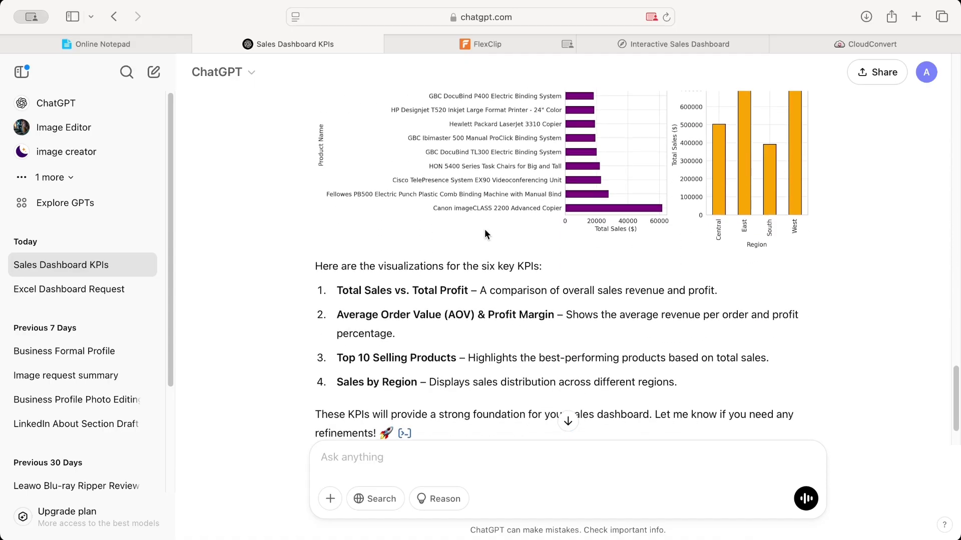
{"action": "scroll", "coordinate": [483, 231], "scroll_direction": "up", "scroll_amount": 15}
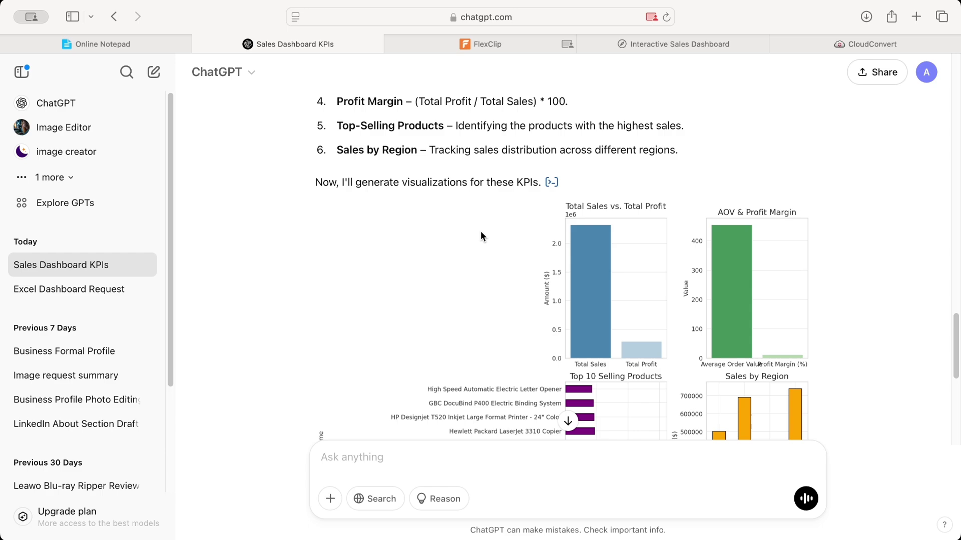
{"action": "scroll", "coordinate": [475, 233], "scroll_direction": "up", "scroll_amount": 2}
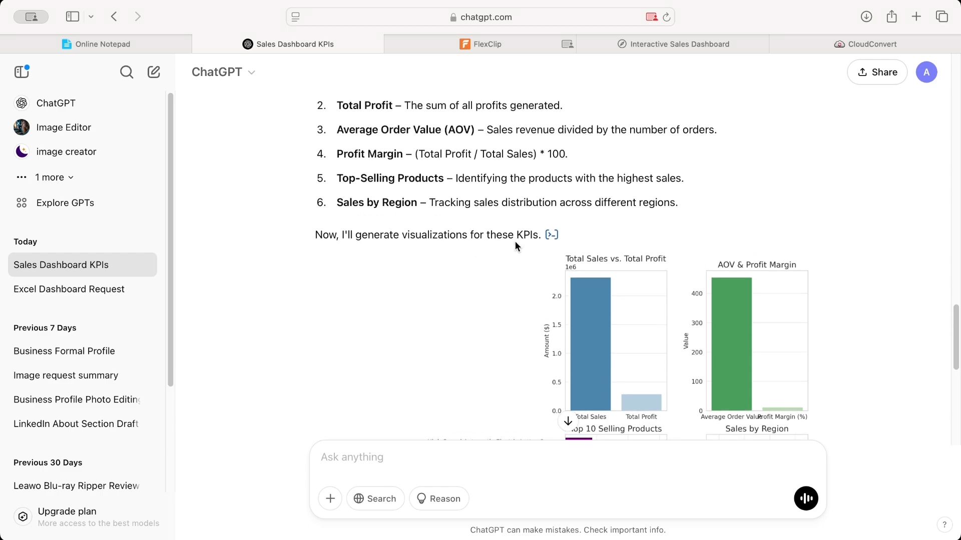
{"action": "scroll", "coordinate": [541, 221], "scroll_direction": "up", "scroll_amount": 10}
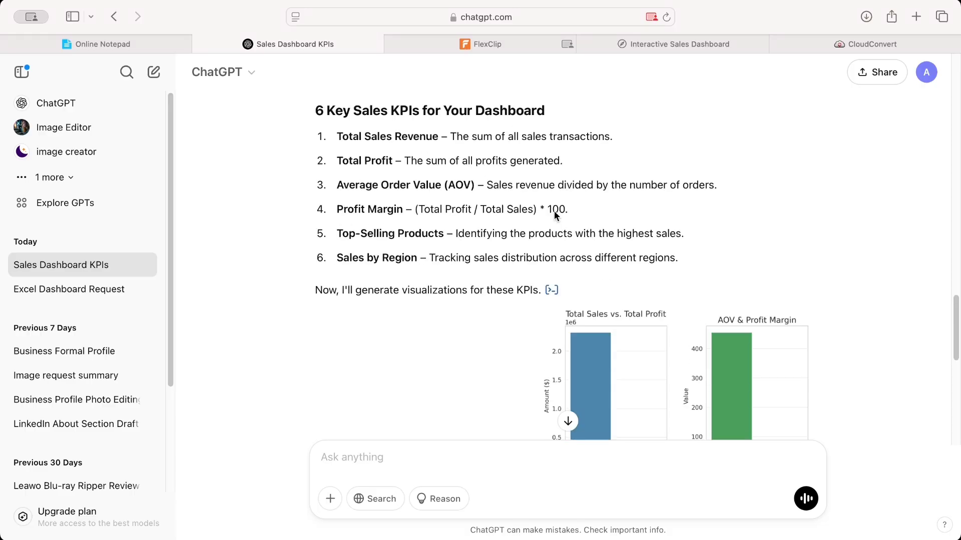
{"action": "scroll", "coordinate": [566, 208], "scroll_direction": "up", "scroll_amount": 8}
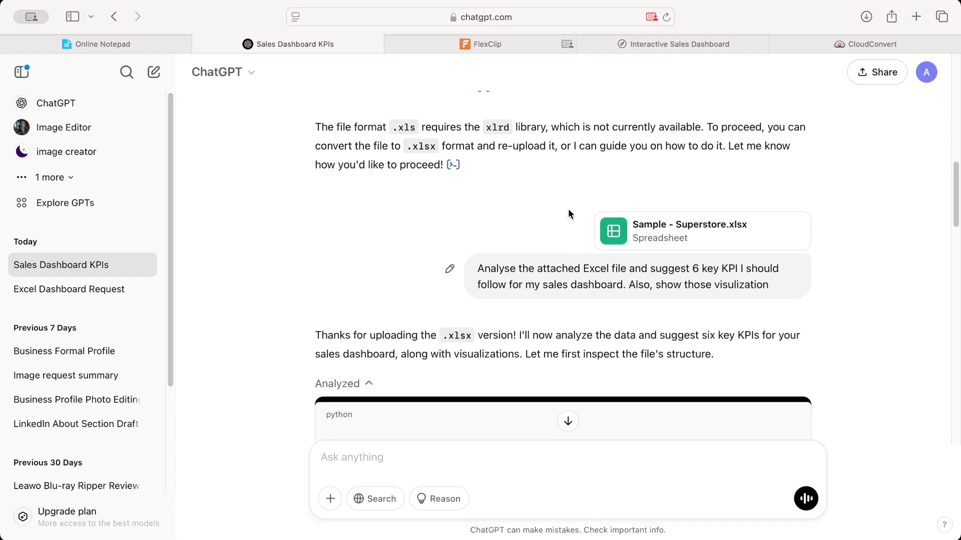
{"action": "left_click_drag", "start_coordinate": [771, 319], "coordinate": [480, 301]}
{"action": "key", "text": "super+c"}
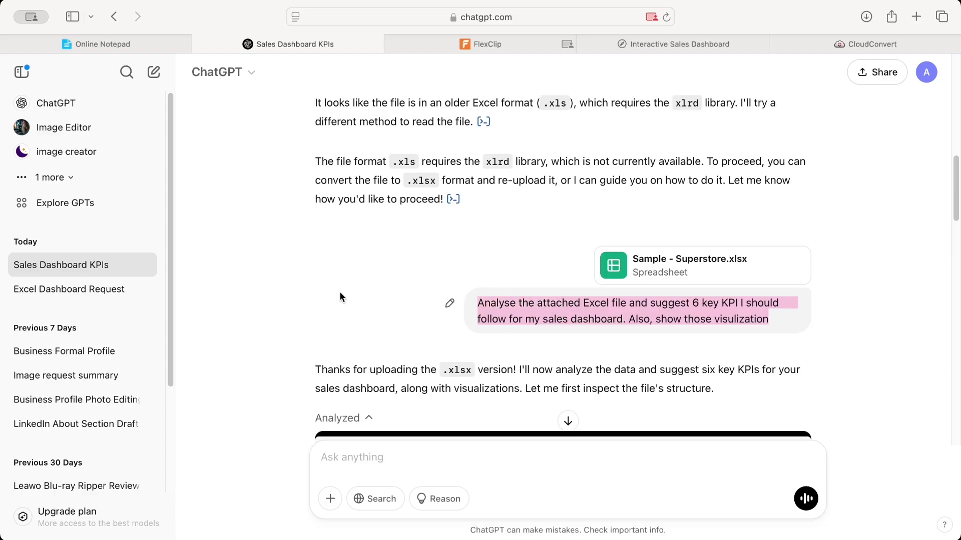
{"action": "left_click", "coordinate": [340, 292]}
{"action": "scroll", "coordinate": [339, 293], "scroll_direction": "down", "scroll_amount": 10}
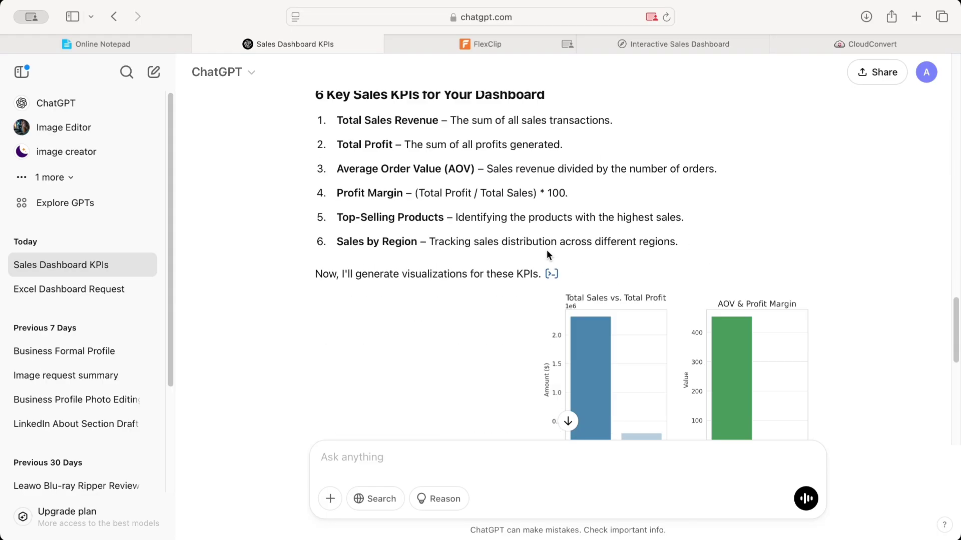
{"action": "scroll", "coordinate": [546, 251], "scroll_direction": "down", "scroll_amount": 10}
Step: Paste the six-KPI analysis request as a new prompt and attach Sample - Superstore.csv
{"action": "left_click", "coordinate": [380, 455]}
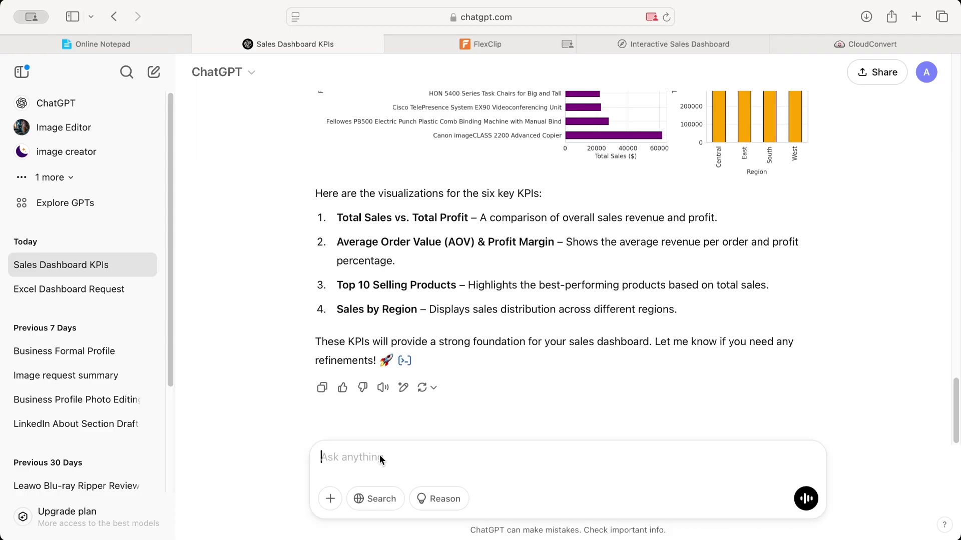
{"action": "key", "text": "super+v"}
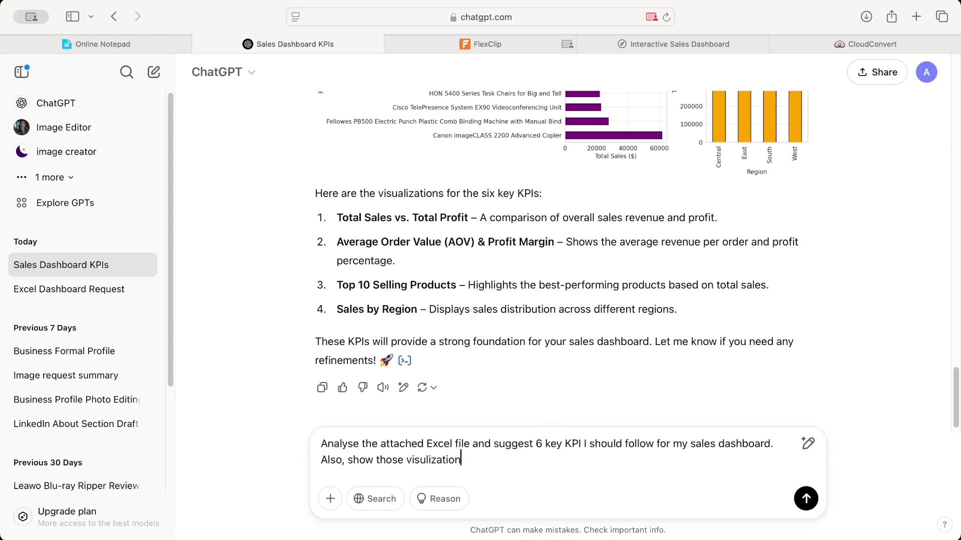
{"action": "left_click", "coordinate": [331, 499]}
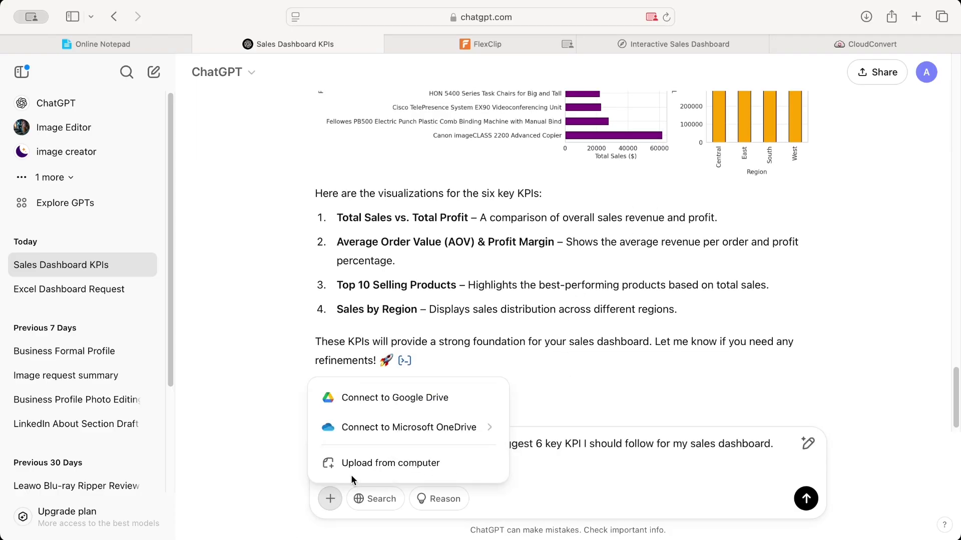
{"action": "left_click", "coordinate": [381, 466]}
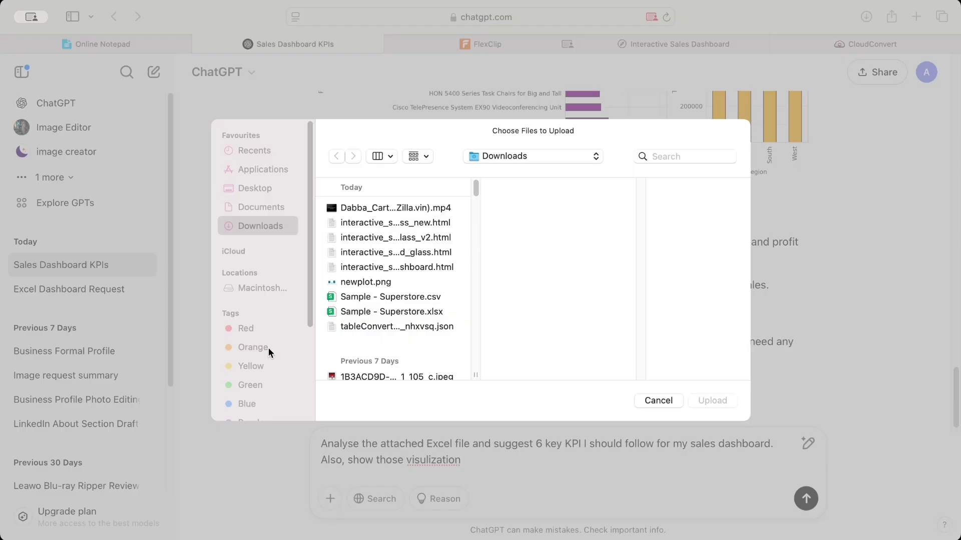
{"action": "double_click", "coordinate": [392, 298]}
Step: Send the request with the CSV attached and watch ChatGPT start describing the dataset's columns
{"action": "left_click", "coordinate": [827, 45]}
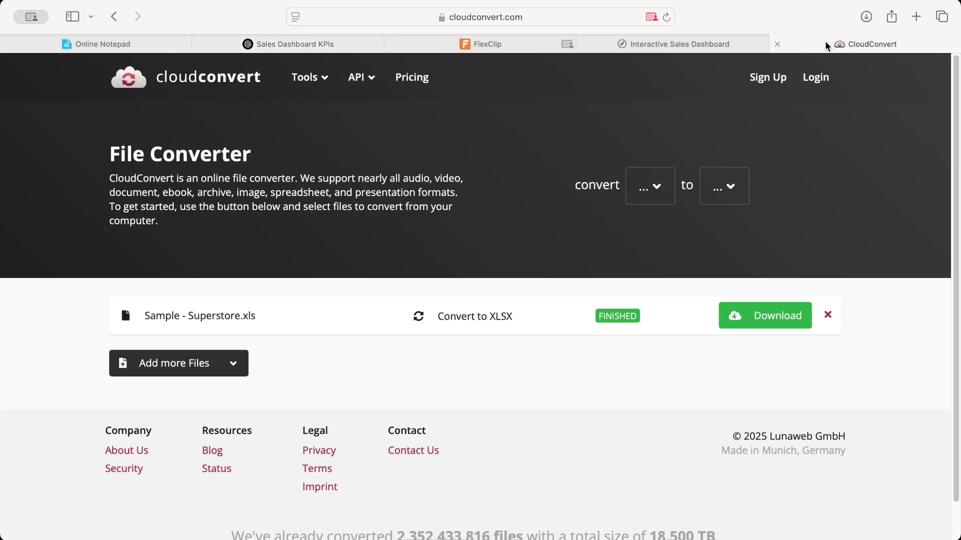
{"action": "left_click", "coordinate": [313, 48]}
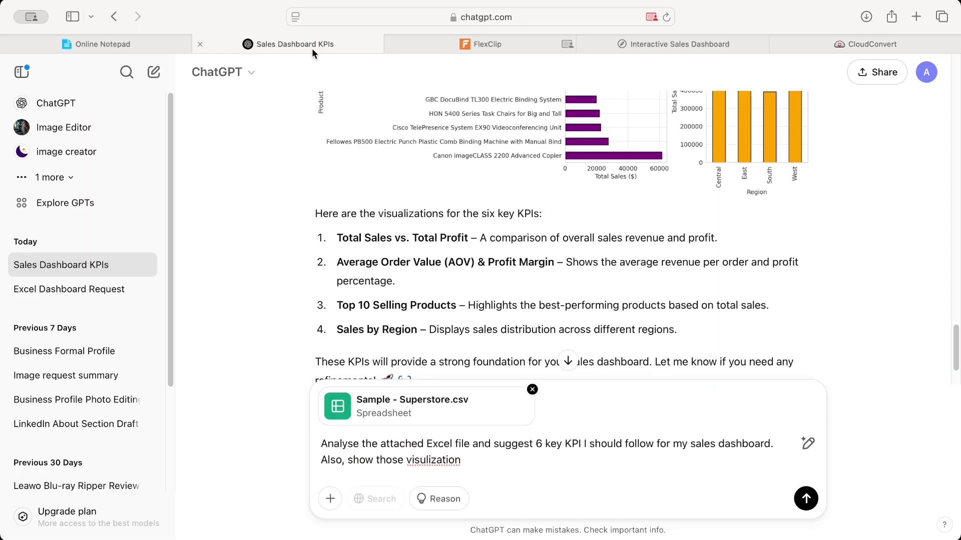
{"action": "left_click", "coordinate": [805, 498]}
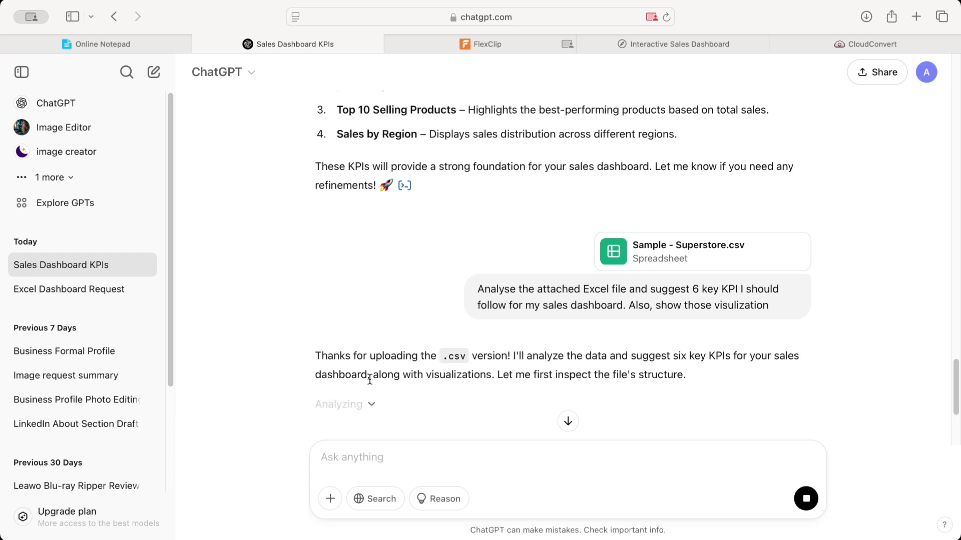
{"action": "scroll", "coordinate": [312, 349], "scroll_direction": "down", "scroll_amount": 3}
{"action": "scroll", "coordinate": [312, 350], "scroll_direction": "down", "scroll_amount": 2}
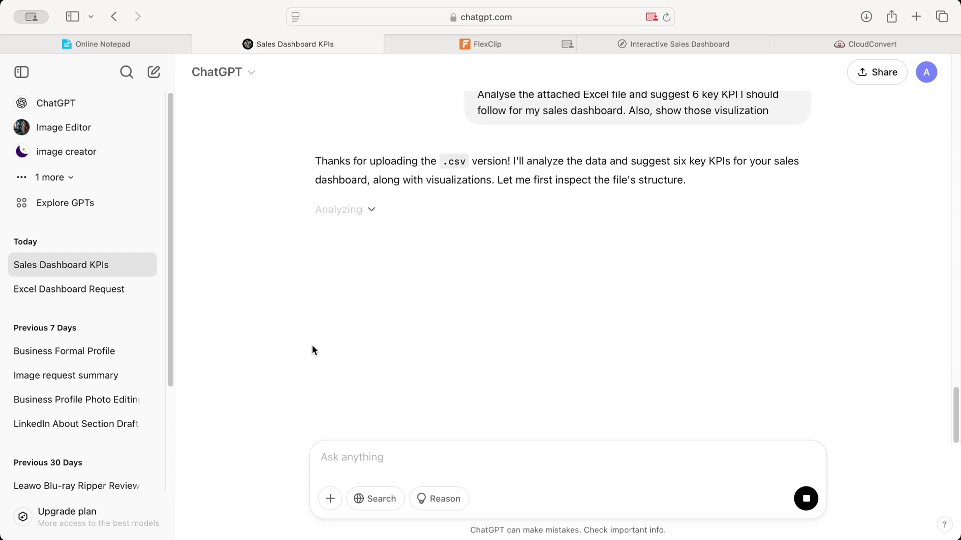
{"action": "scroll", "coordinate": [345, 336], "scroll_direction": "up", "scroll_amount": 5}
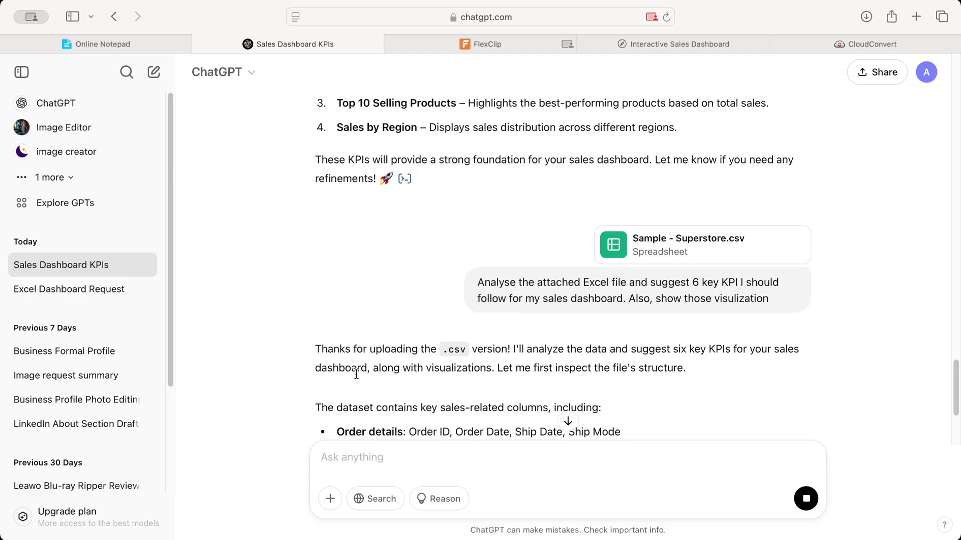
Step: Read ChatGPT's description of the Superstore dataset columns as the answer streams in
{"action": "scroll", "coordinate": [451, 350], "scroll_direction": "down", "scroll_amount": 3}
{"action": "scroll", "coordinate": [422, 336], "scroll_direction": "up", "scroll_amount": 3}
{"action": "scroll", "coordinate": [421, 336], "scroll_direction": "down", "scroll_amount": 2}
{"action": "scroll", "coordinate": [421, 337], "scroll_direction": "up", "scroll_amount": 2}
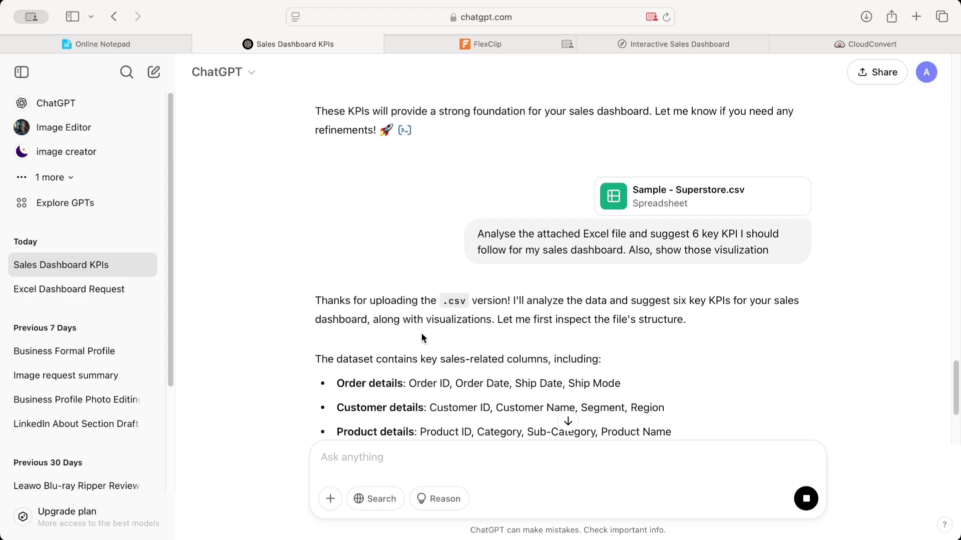
{"action": "scroll", "coordinate": [415, 301], "scroll_direction": "down", "scroll_amount": 1}
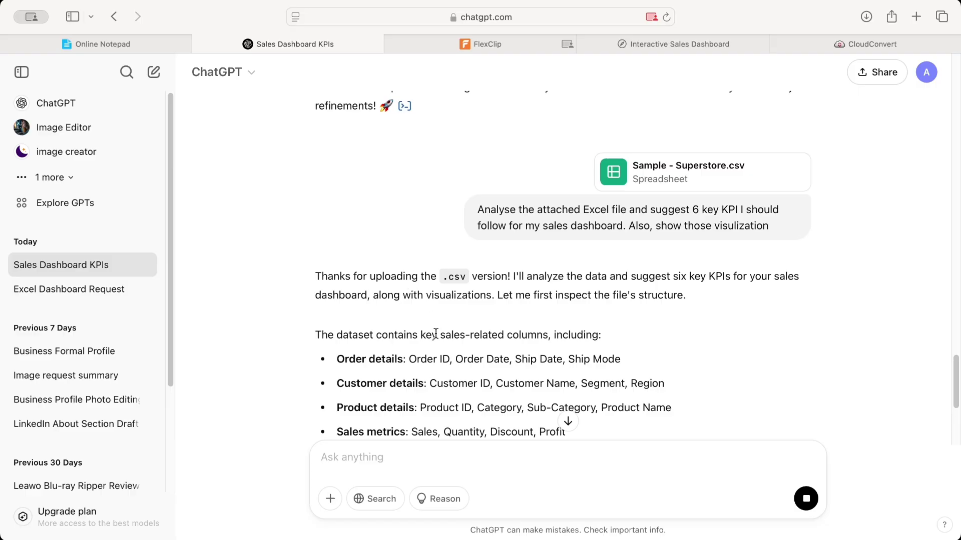
{"action": "left_click_drag", "start_coordinate": [433, 334], "coordinate": [575, 339]}
{"action": "left_click", "coordinate": [425, 363]}
Step: Review the six KPI list as the Total Sales vs. Total Profit and AOV & Profit Margin charts render
{"action": "scroll", "coordinate": [475, 375], "scroll_direction": "down", "scroll_amount": 5}
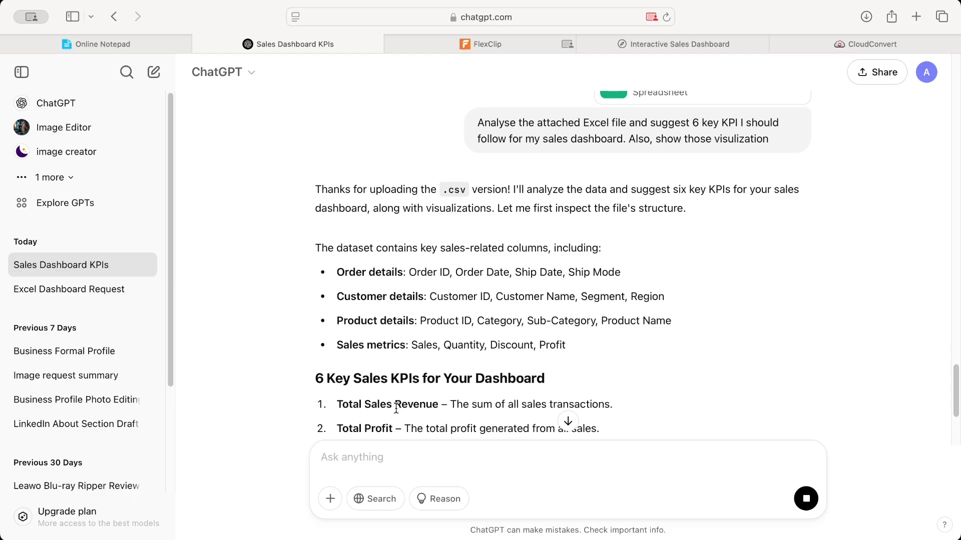
{"action": "scroll", "coordinate": [465, 350], "scroll_direction": "up", "scroll_amount": 2}
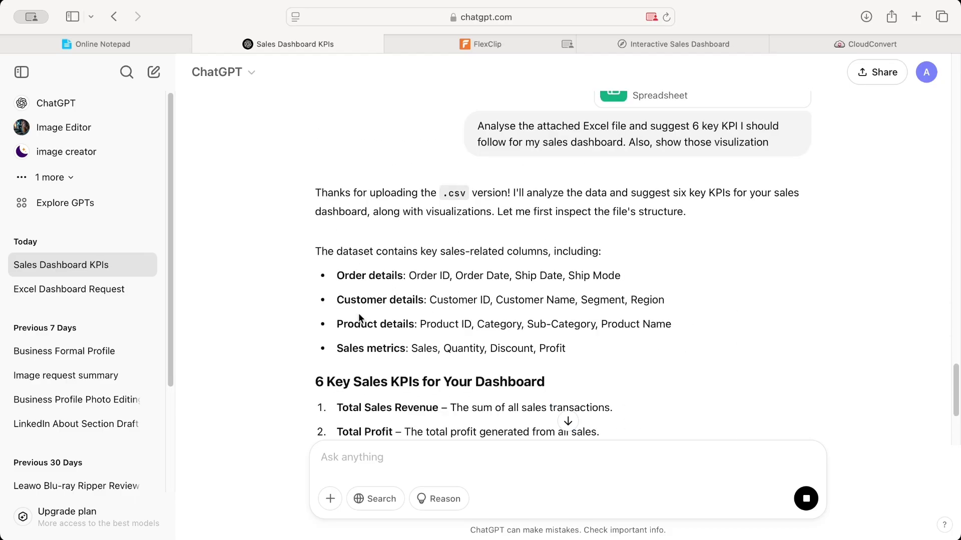
{"action": "scroll", "coordinate": [554, 437], "scroll_direction": "down", "scroll_amount": 8}
{"action": "scroll", "coordinate": [460, 272], "scroll_direction": "up", "scroll_amount": 8}
{"action": "scroll", "coordinate": [953, 401], "scroll_direction": "down", "scroll_amount": 4}
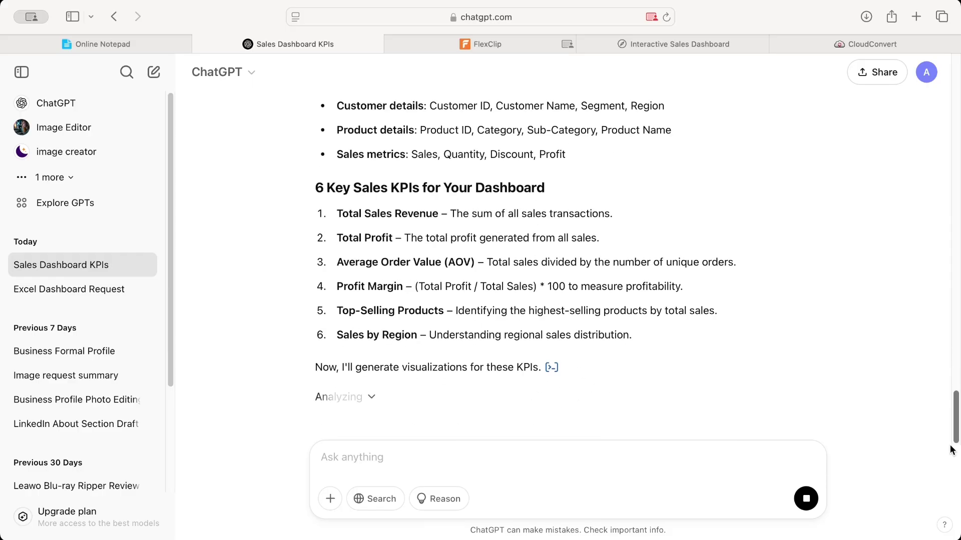
{"action": "scroll", "coordinate": [951, 449], "scroll_direction": "up", "scroll_amount": 4}
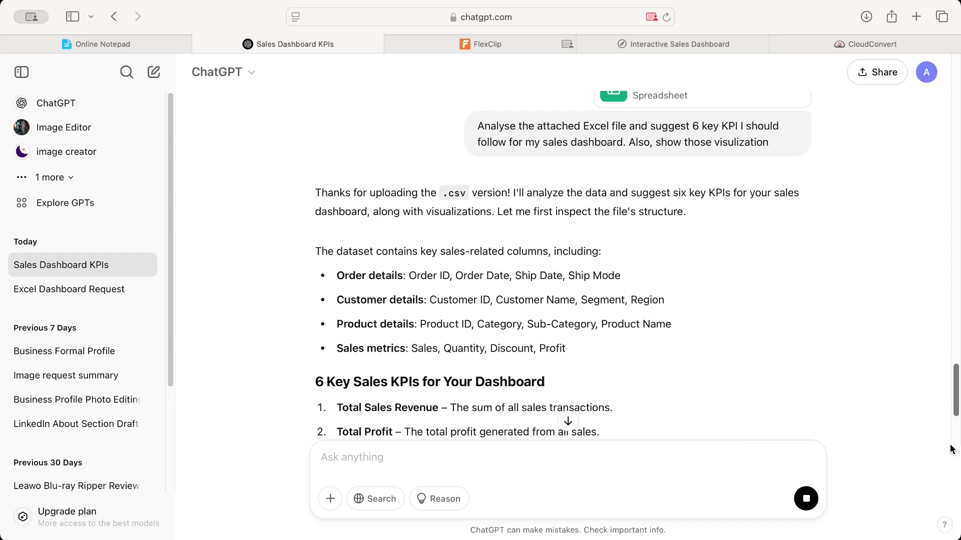
{"action": "scroll", "coordinate": [951, 449], "scroll_direction": "down", "scroll_amount": 4}
{"action": "scroll", "coordinate": [951, 452], "scroll_direction": "up", "scroll_amount": 4}
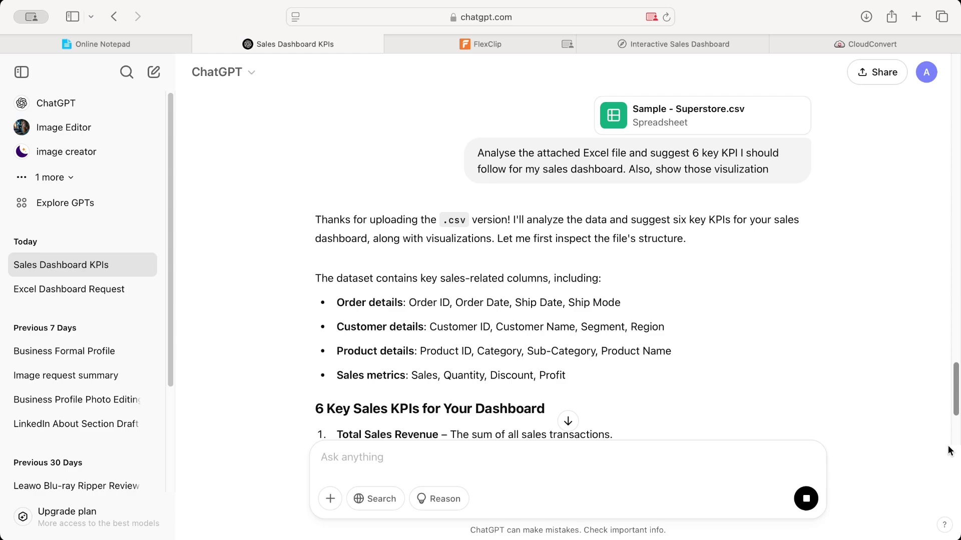
{"action": "scroll", "coordinate": [721, 391], "scroll_direction": "down", "scroll_amount": 3}
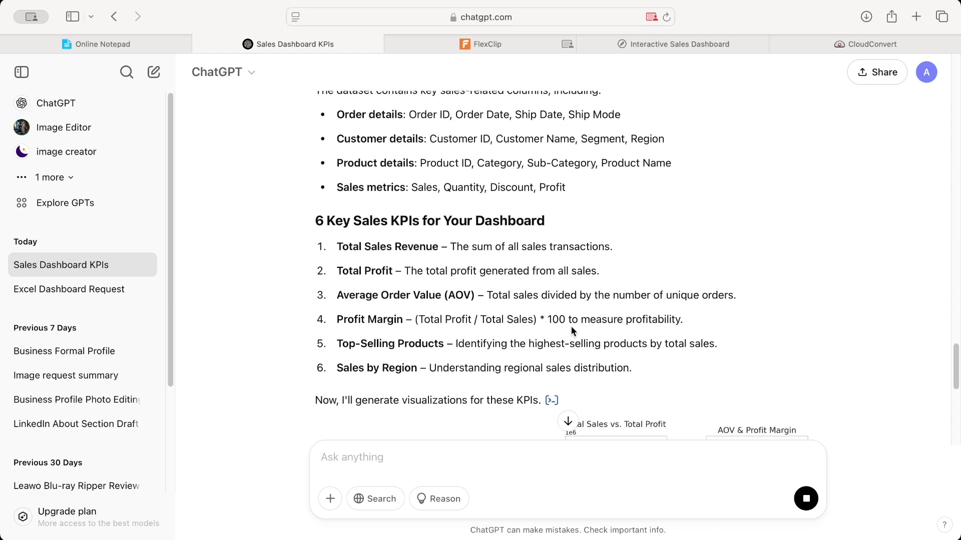
{"action": "scroll", "coordinate": [483, 332], "scroll_direction": "down", "scroll_amount": 2}
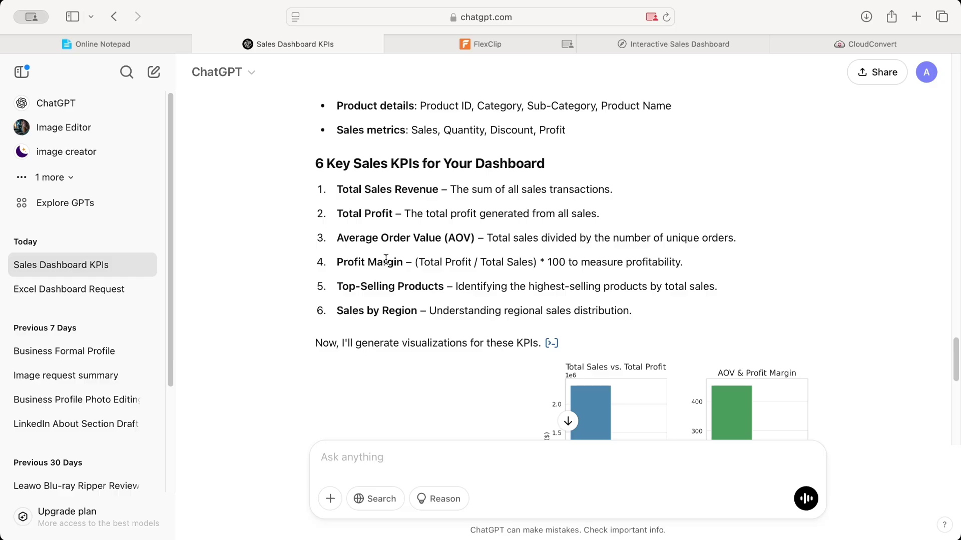
Step: Review the four finished KPI charts and the sentence introducing their summaries
{"action": "scroll", "coordinate": [635, 329], "scroll_direction": "down", "scroll_amount": 5}
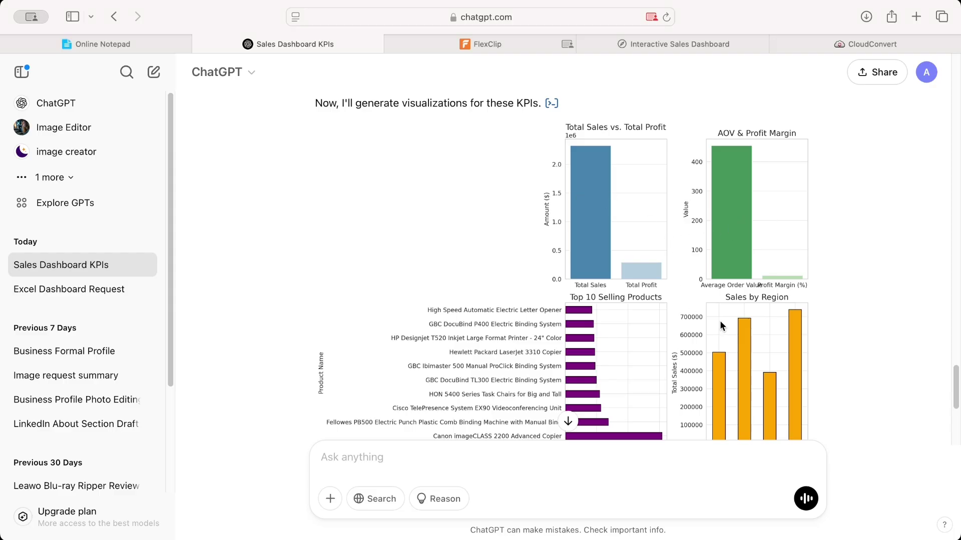
{"action": "scroll", "coordinate": [720, 320], "scroll_direction": "down", "scroll_amount": 4}
{"action": "scroll", "coordinate": [637, 305], "scroll_direction": "up", "scroll_amount": 5}
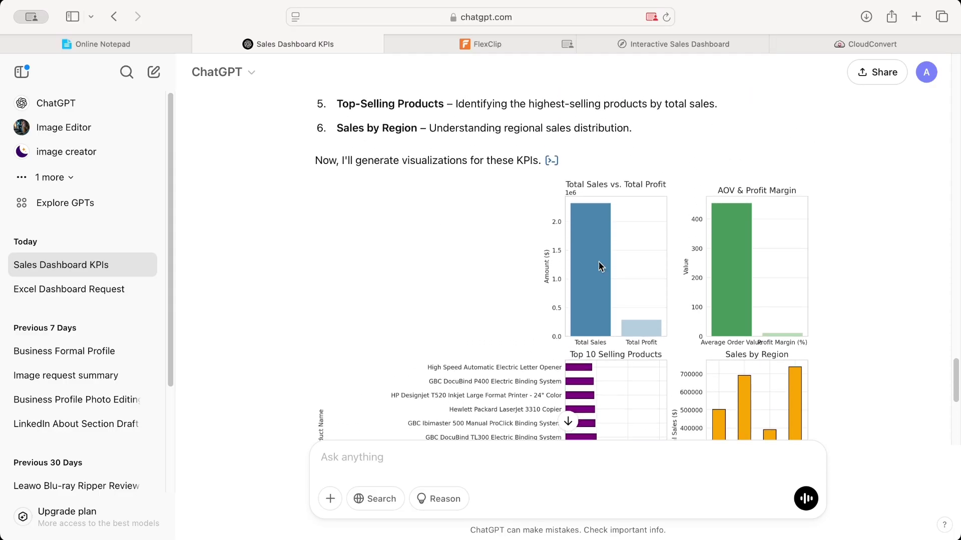
{"action": "scroll", "coordinate": [650, 244], "scroll_direction": "down", "scroll_amount": 3}
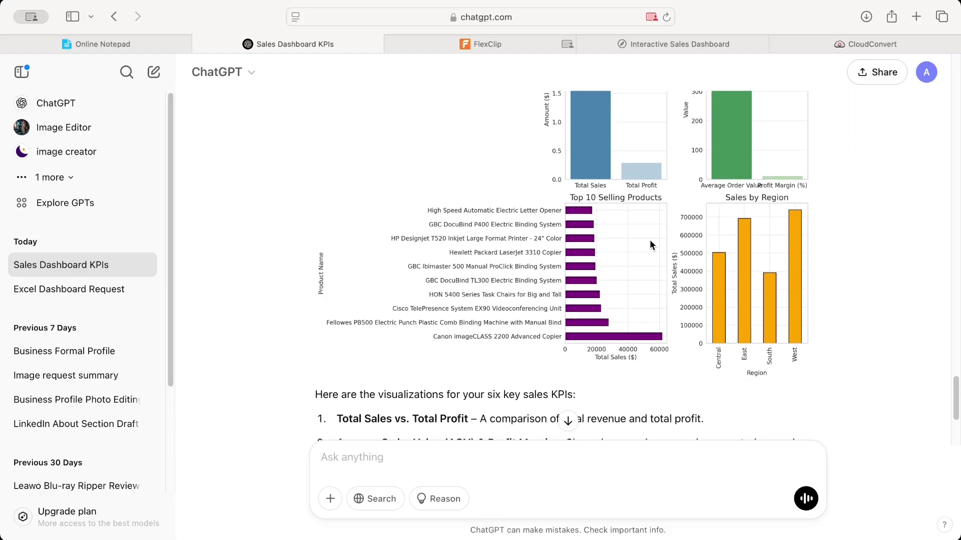
{"action": "scroll", "coordinate": [650, 244], "scroll_direction": "down", "scroll_amount": 5}
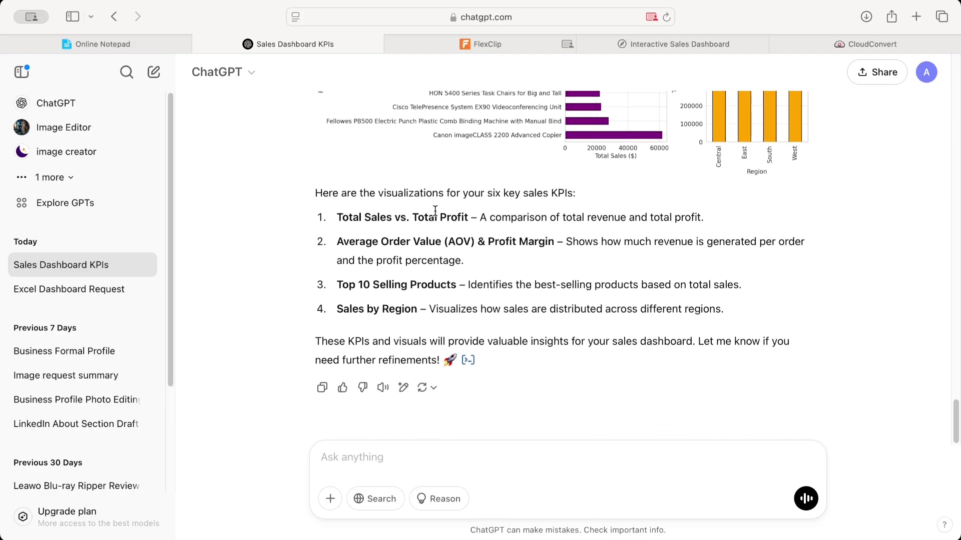
{"action": "left_click_drag", "start_coordinate": [339, 195], "coordinate": [549, 207]}
{"action": "left_click", "coordinate": [549, 208]}
{"action": "scroll", "coordinate": [483, 283], "scroll_direction": "up", "scroll_amount": 1}
{"action": "scroll", "coordinate": [483, 282], "scroll_direction": "down", "scroll_amount": 1}
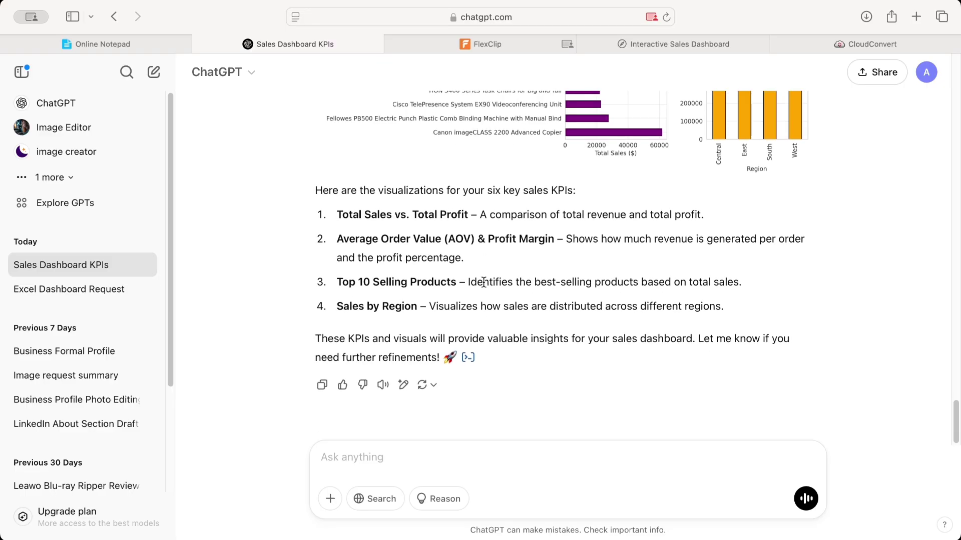
{"action": "scroll", "coordinate": [506, 280], "scroll_direction": "up", "scroll_amount": 8}
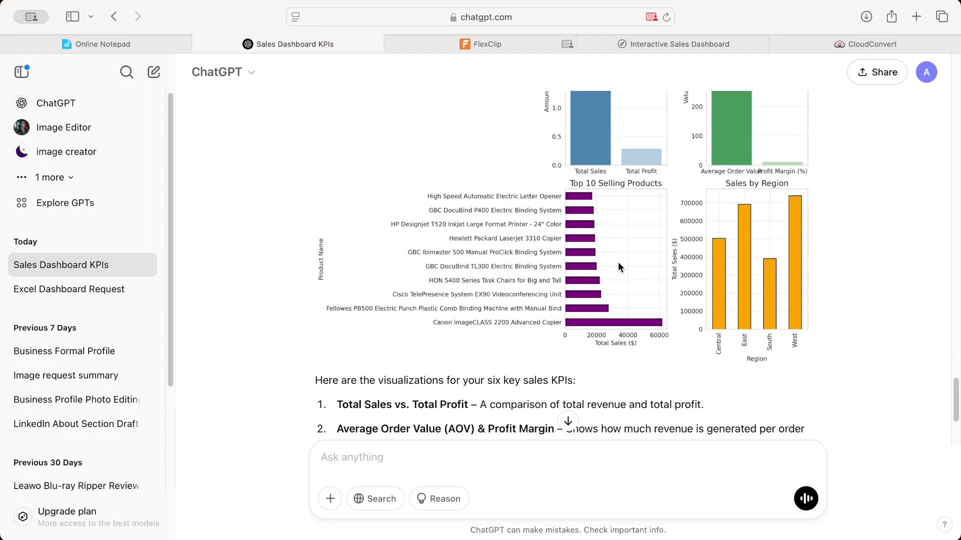
{"action": "scroll", "coordinate": [618, 262], "scroll_direction": "down", "scroll_amount": 8}
Step: Inspect the Sales Trend Over Time line on the Interactive Sales Dashboard, then bring up Online Notepad's prompts
{"action": "left_click", "coordinate": [654, 39]}
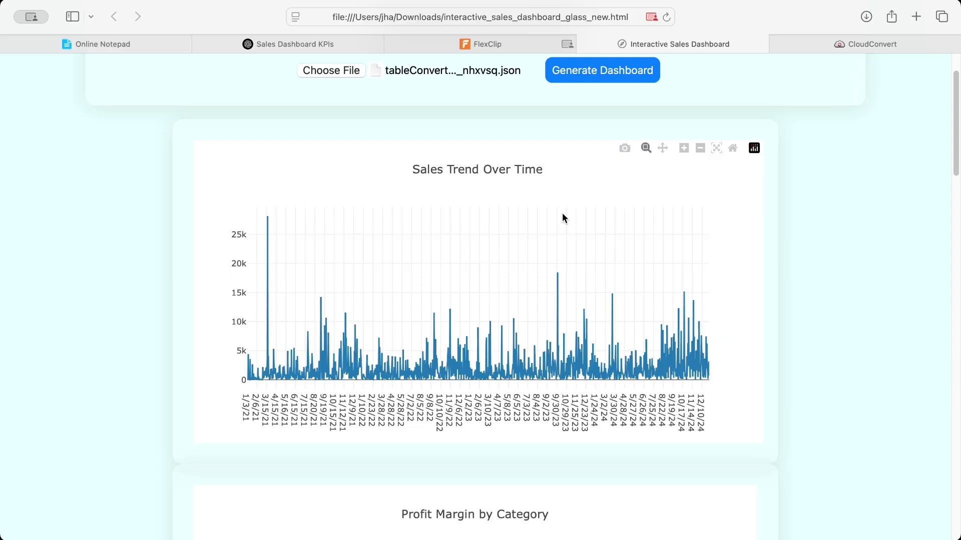
{"action": "scroll", "coordinate": [562, 217], "scroll_direction": "down", "scroll_amount": 3}
{"action": "mouse_move", "coordinate": [593, 234]}
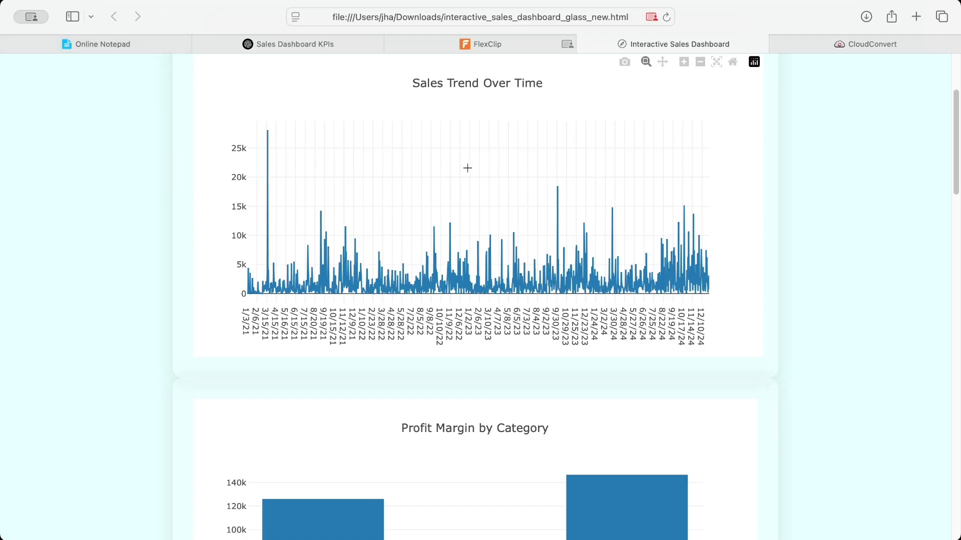
{"action": "scroll", "coordinate": [468, 170], "scroll_direction": "up", "scroll_amount": 2}
{"action": "scroll", "coordinate": [468, 169], "scroll_direction": "up", "scroll_amount": 5}
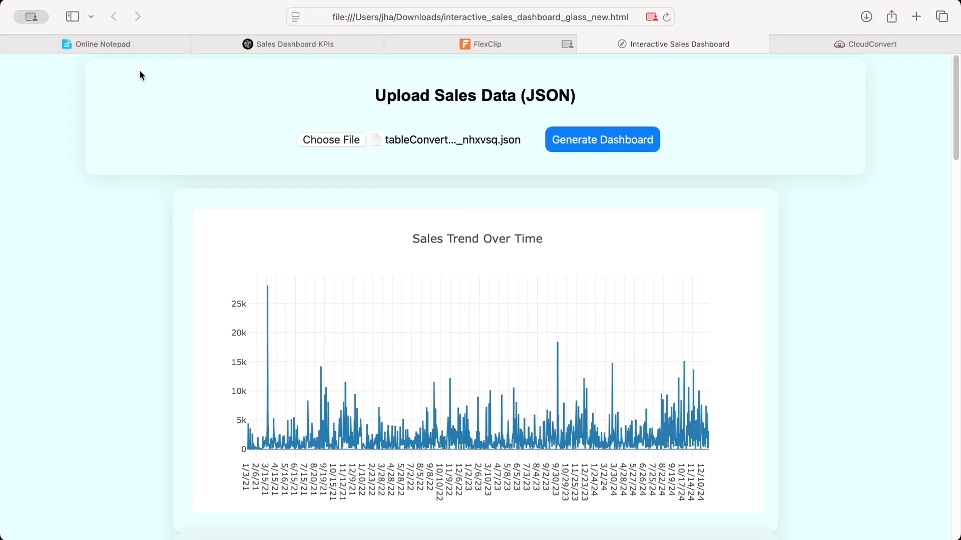
{"action": "left_click", "coordinate": [123, 45]}
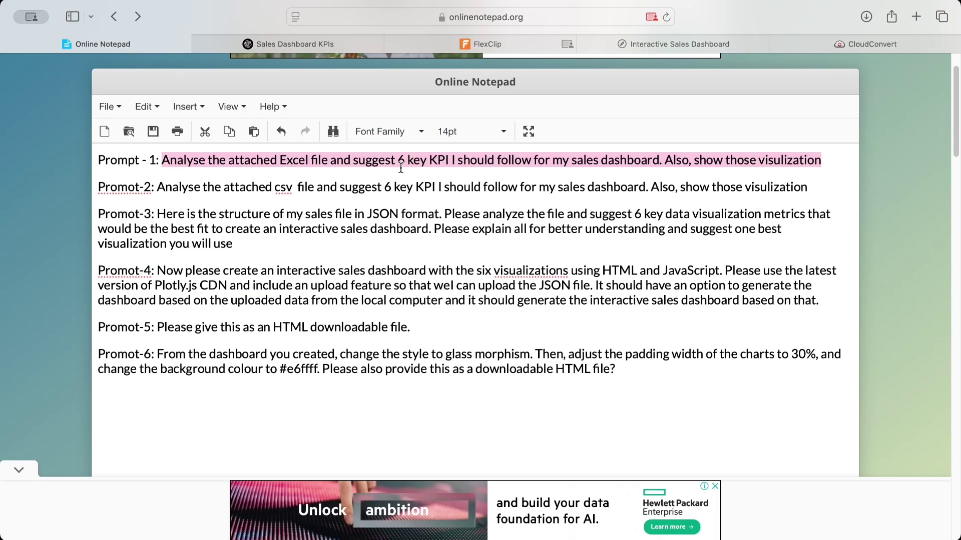
Step: Go back to the Sales Dashboard KPIs chat, down to its four explained KPI charts
{"action": "left_click", "coordinate": [299, 43]}
{"action": "scroll", "coordinate": [563, 247], "scroll_direction": "down", "scroll_amount": 2}
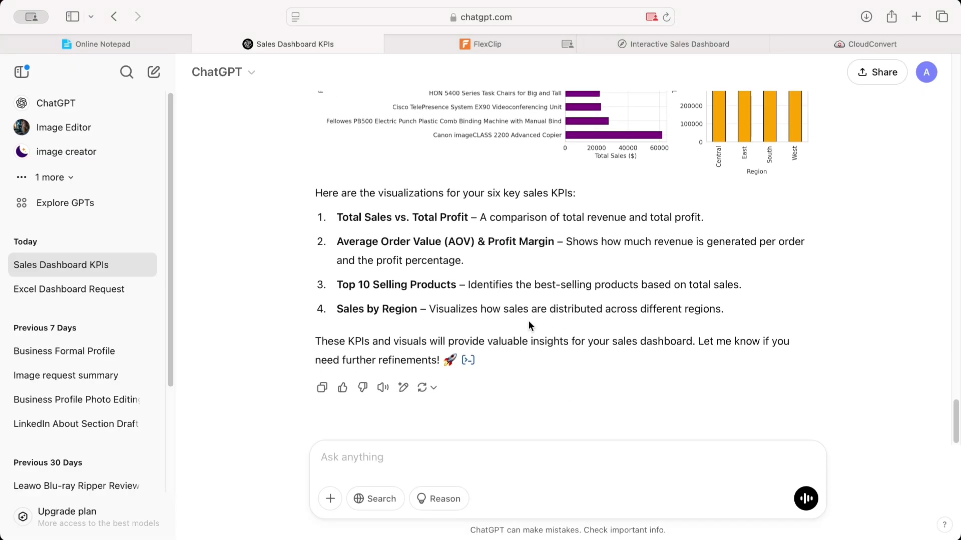
Step: Search Google for 'csv to json converter' from the CloudConvert tab
{"action": "left_click", "coordinate": [824, 47]}
{"action": "left_click", "coordinate": [473, 17]}
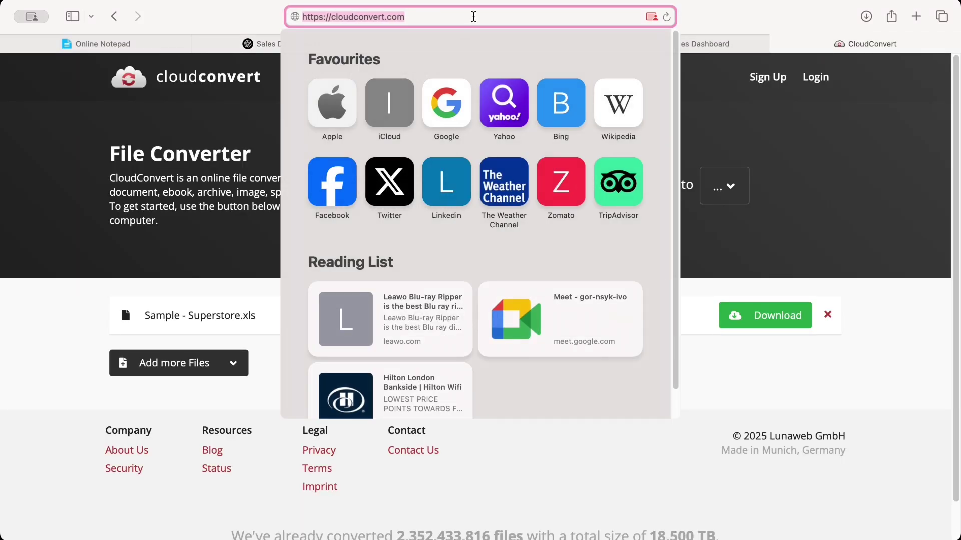
{"action": "type", "text": "csv to"}
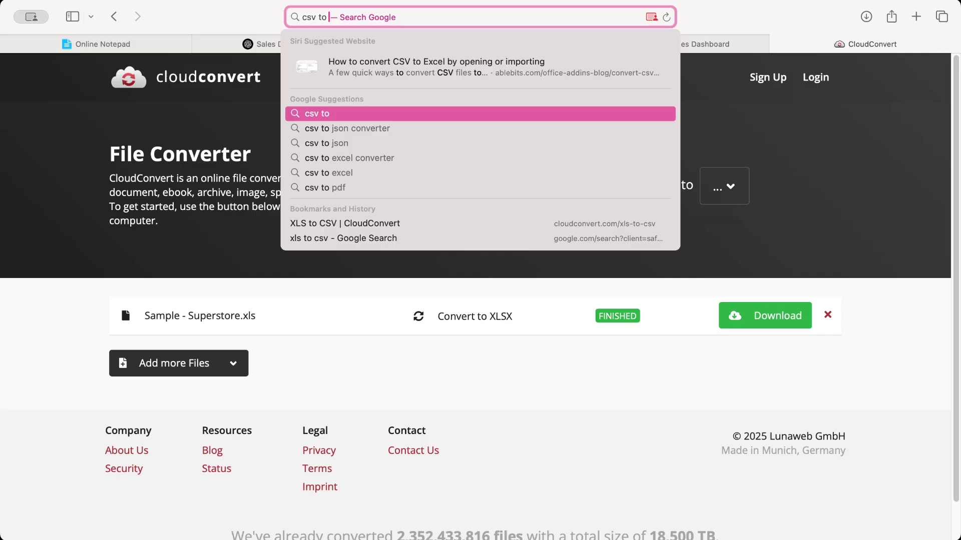
{"action": "key", "text": "Down"}
{"action": "key", "text": "Return"}
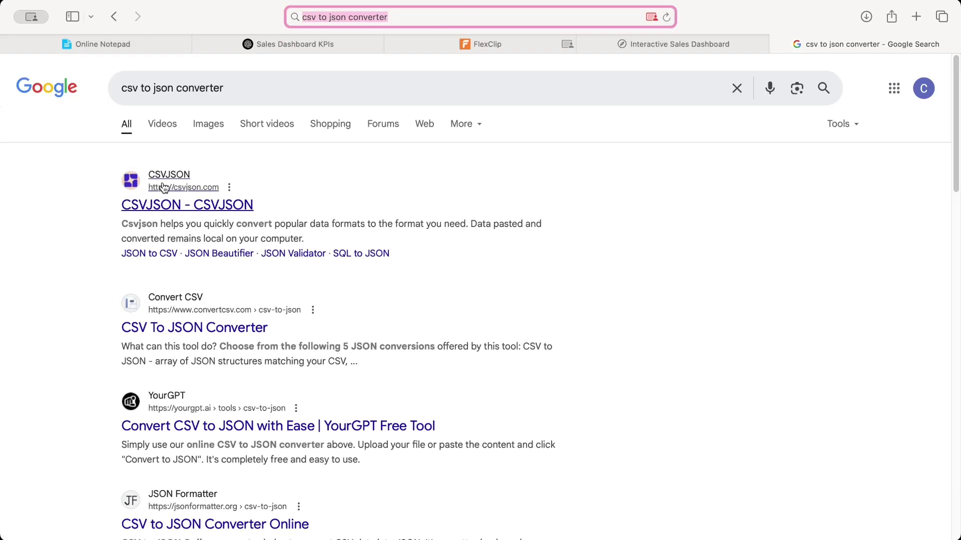
Step: Look over the Top 10 and Sales by Region charts in ChatGPT, then return to the Interactive Sales Dashboard
{"action": "left_click", "coordinate": [308, 50]}
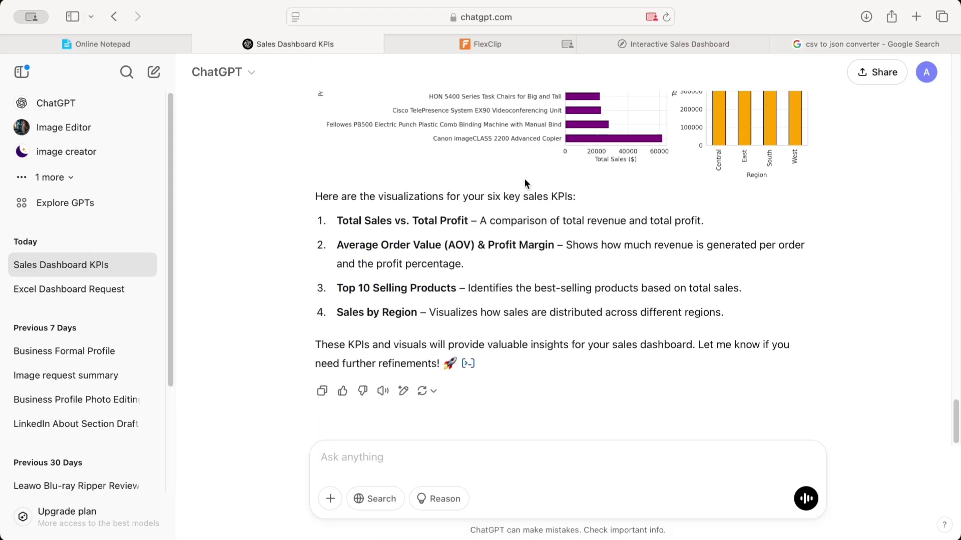
{"action": "scroll", "coordinate": [565, 170], "scroll_direction": "up", "scroll_amount": 3}
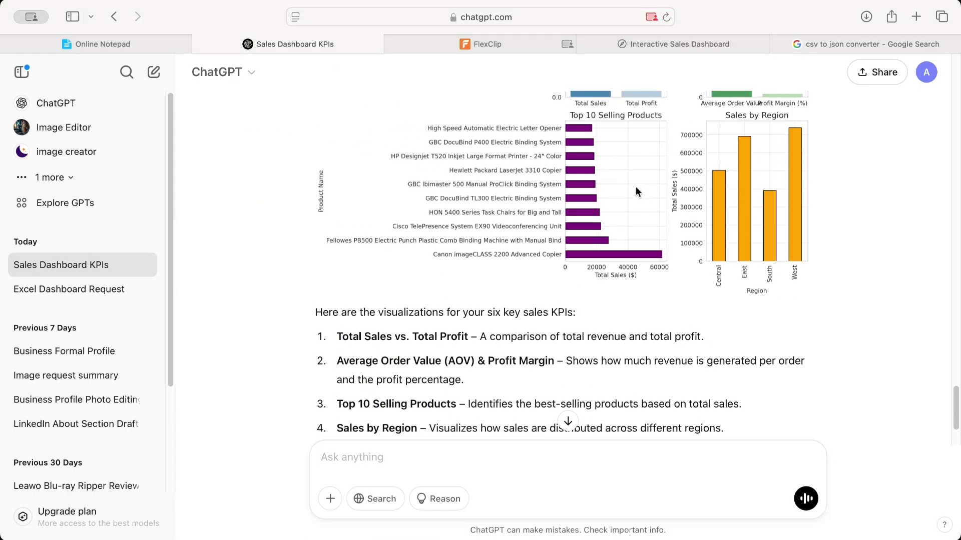
{"action": "right_click", "coordinate": [566, 163]}
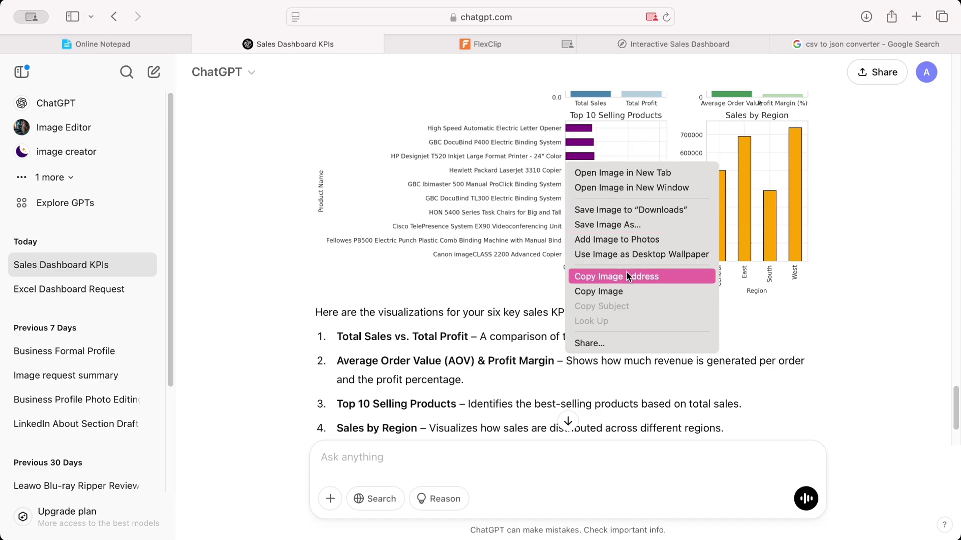
{"action": "left_click", "coordinate": [475, 315]}
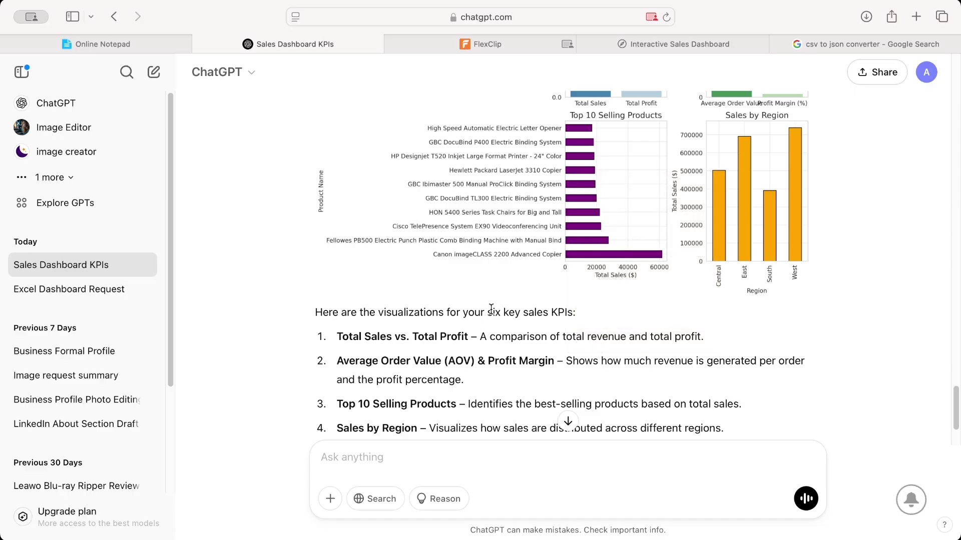
{"action": "scroll", "coordinate": [512, 255], "scroll_direction": "down", "scroll_amount": 3}
{"action": "scroll", "coordinate": [513, 252], "scroll_direction": "down", "scroll_amount": 1}
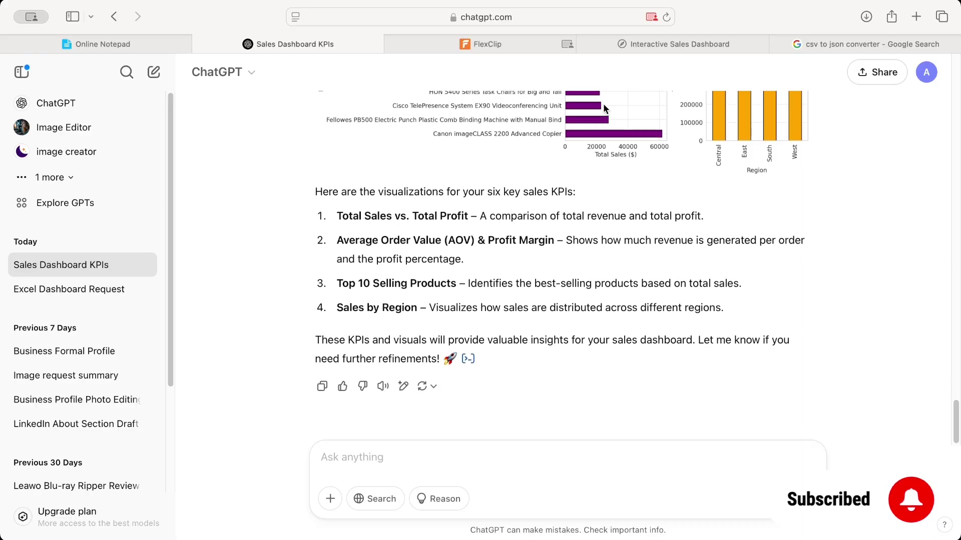
{"action": "left_click", "coordinate": [641, 45]}
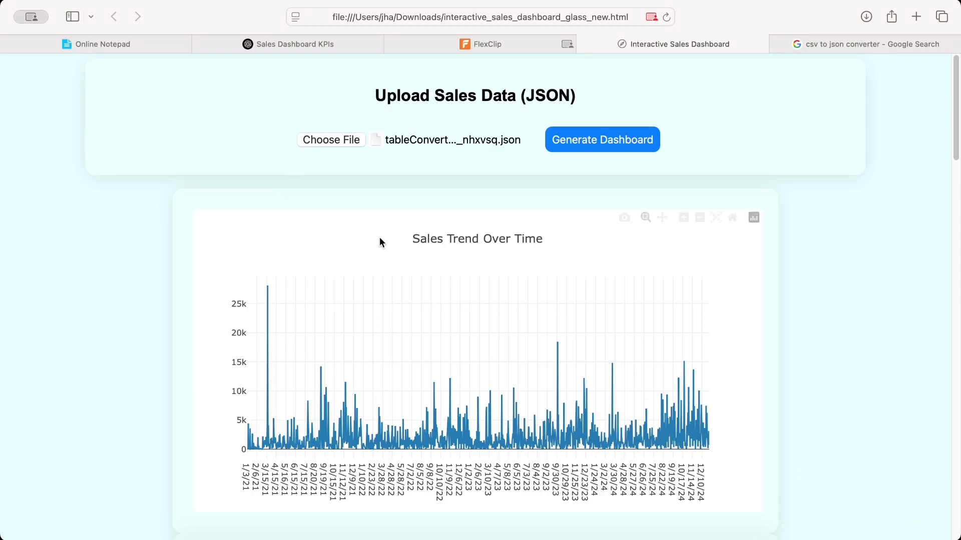
Step: Upload Sample - Superstore.csv to CSVJSON's CSV to JSON converter and convert it
{"action": "left_click", "coordinate": [818, 42]}
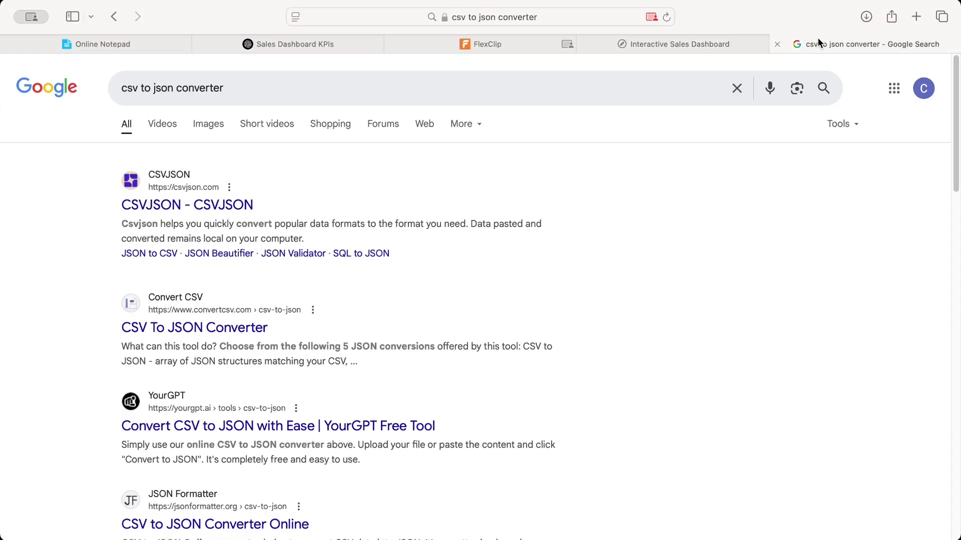
{"action": "left_click", "coordinate": [193, 211]}
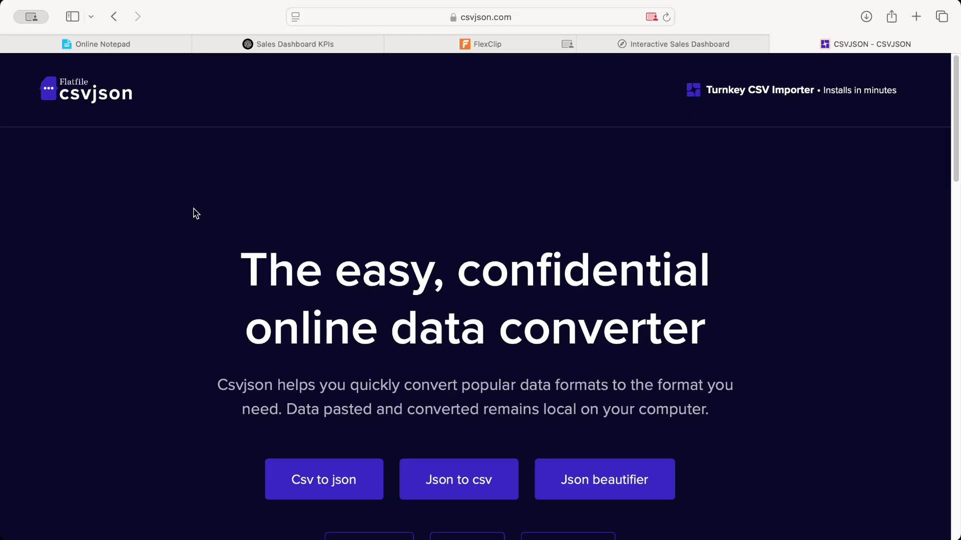
{"action": "scroll", "coordinate": [345, 390], "scroll_direction": "down", "scroll_amount": 5}
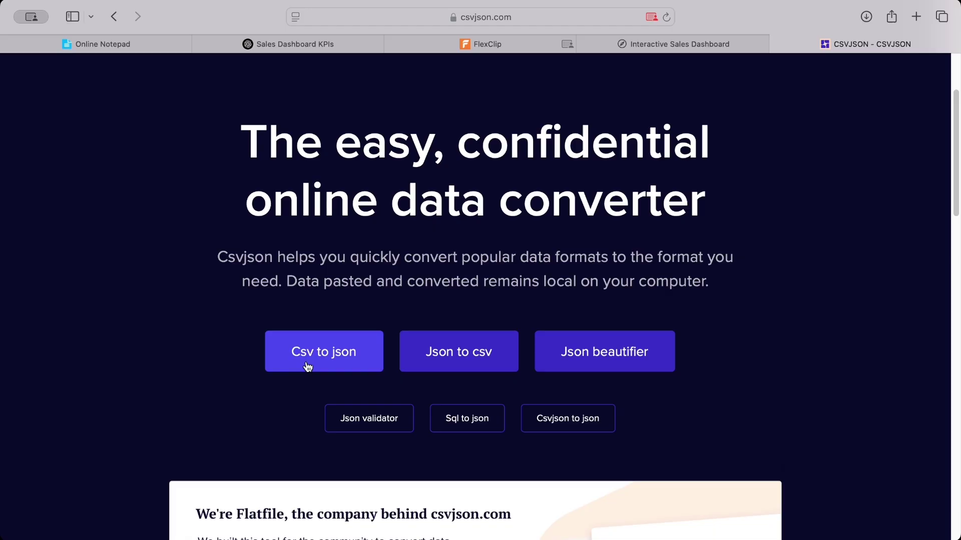
{"action": "left_click", "coordinate": [331, 361]}
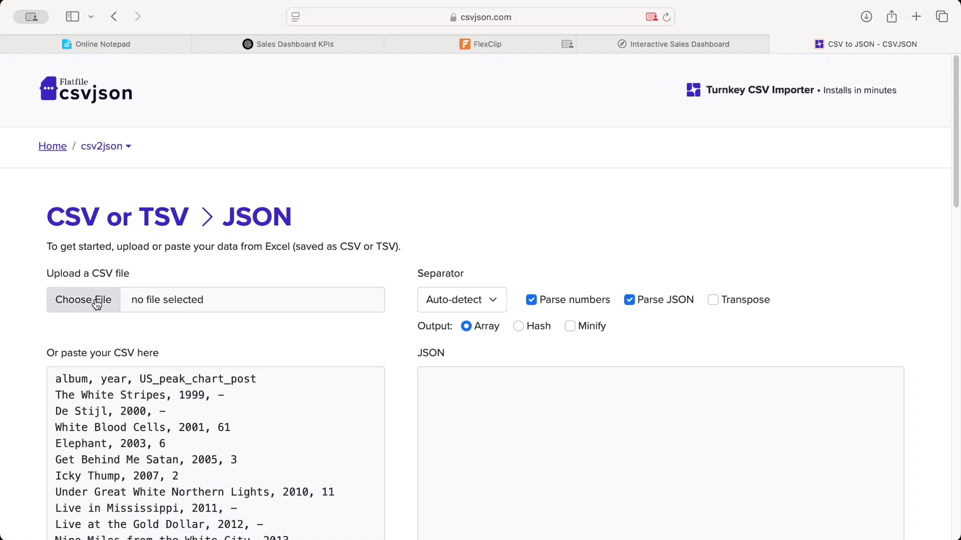
{"action": "left_click", "coordinate": [97, 303]}
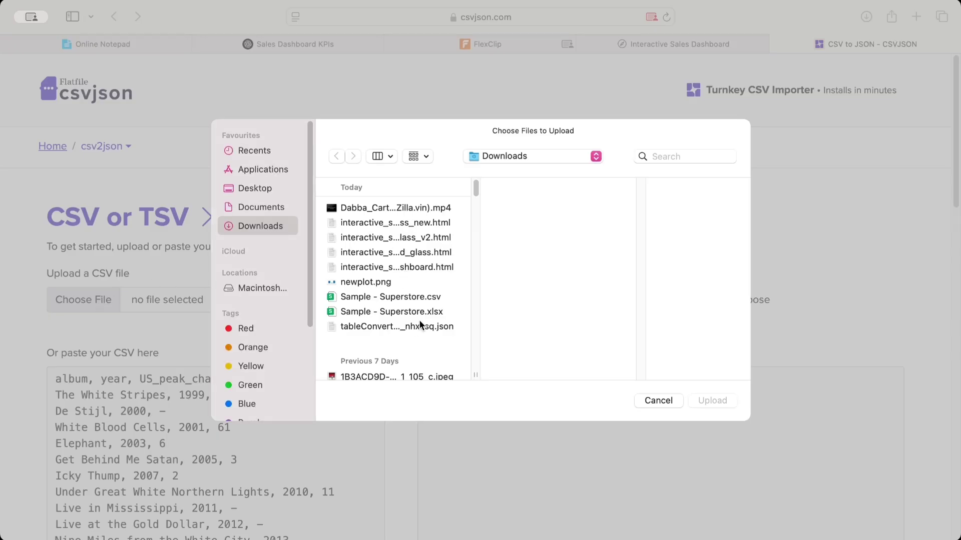
{"action": "double_click", "coordinate": [423, 298]}
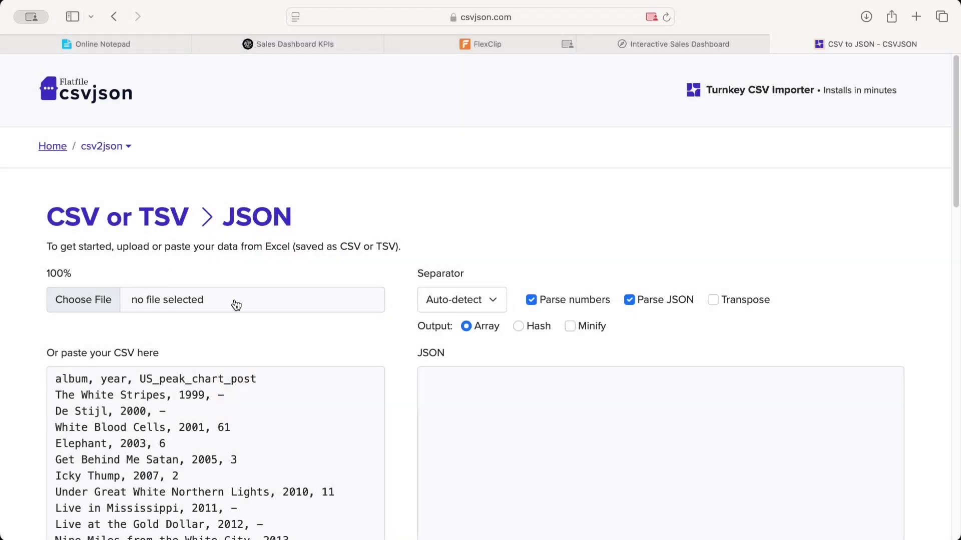
{"action": "scroll", "coordinate": [195, 284], "scroll_direction": "down", "scroll_amount": 5}
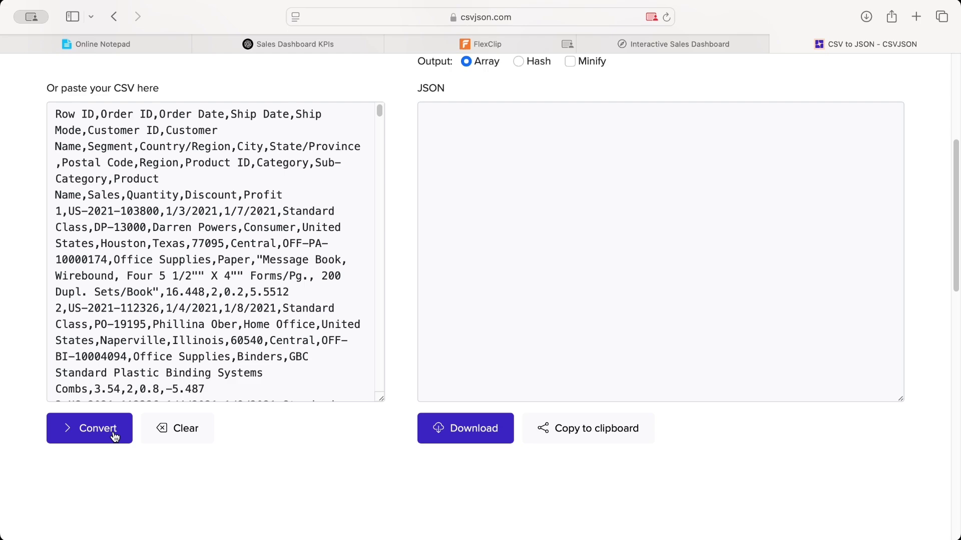
{"action": "left_click", "coordinate": [103, 429]}
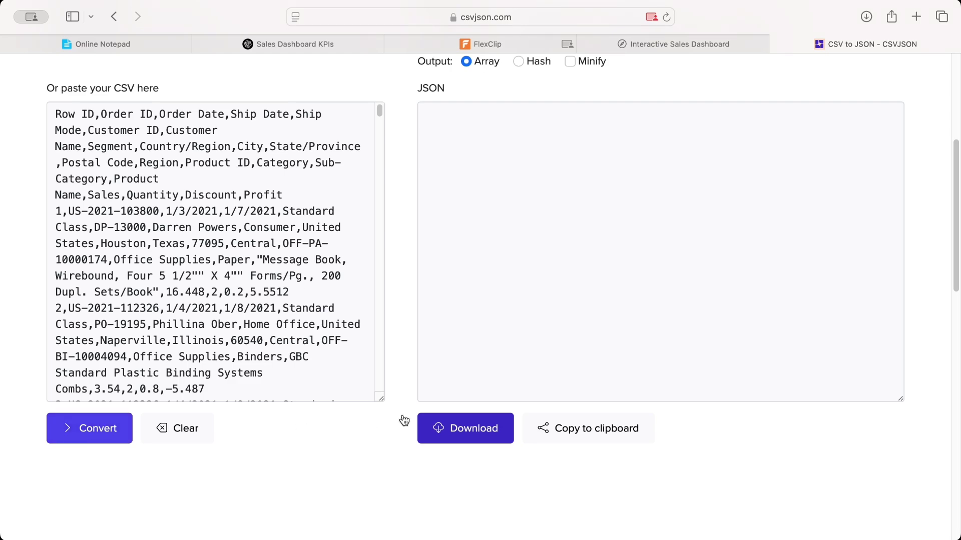
Step: Select the first JSON record in the output, up to its closing brace, for use in ChatGPT
{"action": "scroll", "coordinate": [395, 361], "scroll_direction": "up", "scroll_amount": 2}
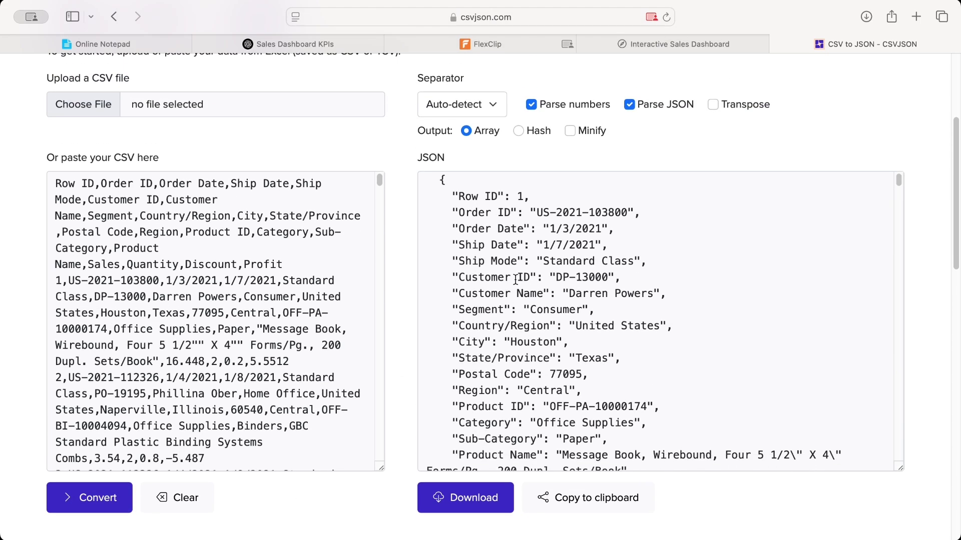
{"action": "scroll", "coordinate": [513, 290], "scroll_direction": "down", "scroll_amount": 5}
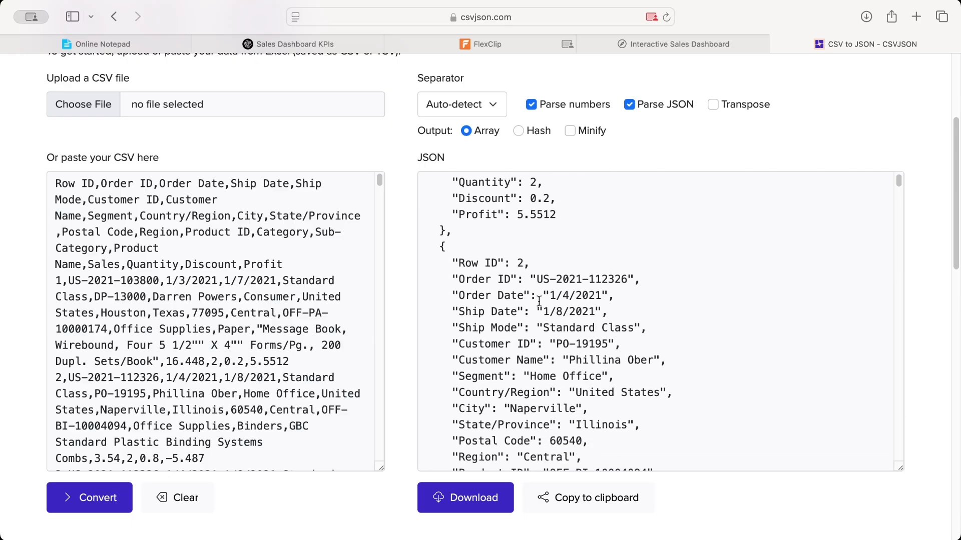
{"action": "scroll", "coordinate": [500, 270], "scroll_direction": "up", "scroll_amount": 5}
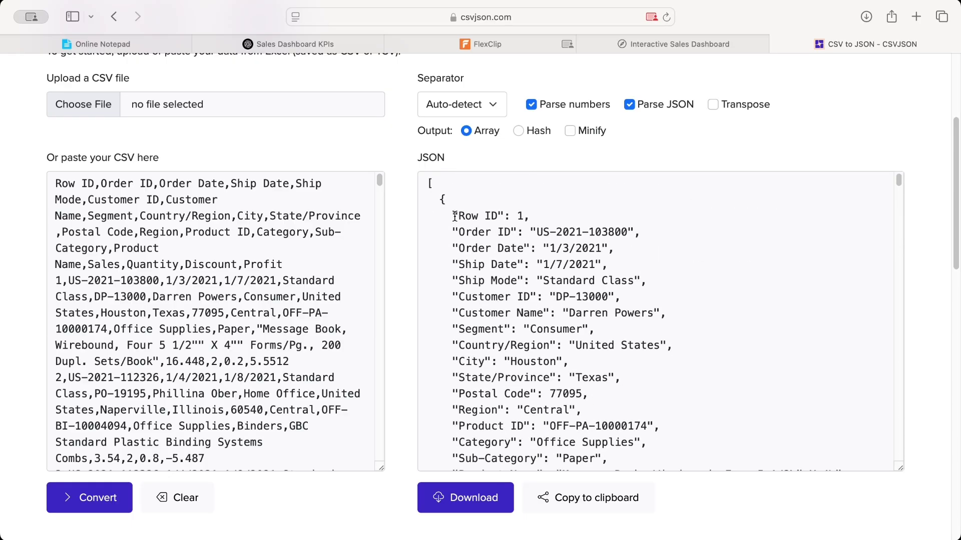
{"action": "left_click_drag", "start_coordinate": [453, 217], "coordinate": [557, 328]}
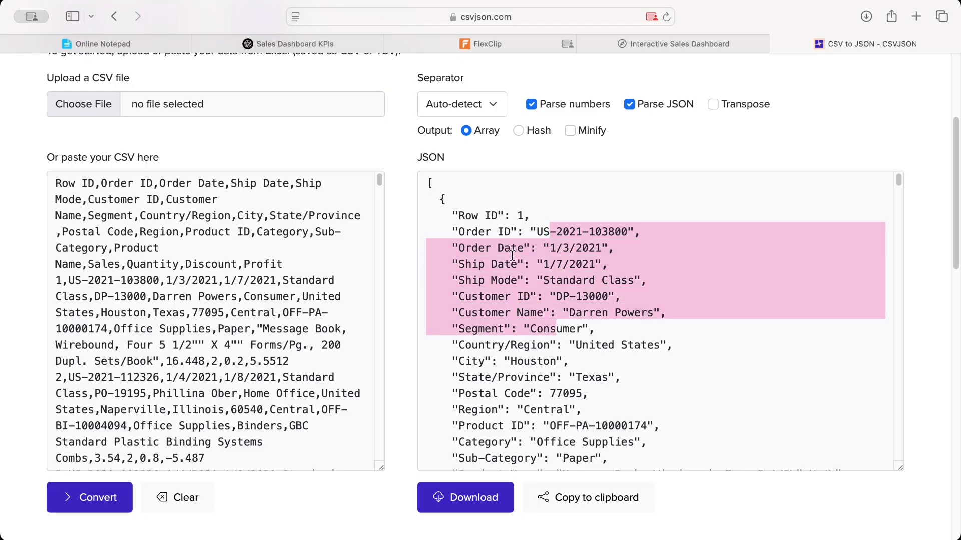
{"action": "left_click", "coordinate": [530, 320]}
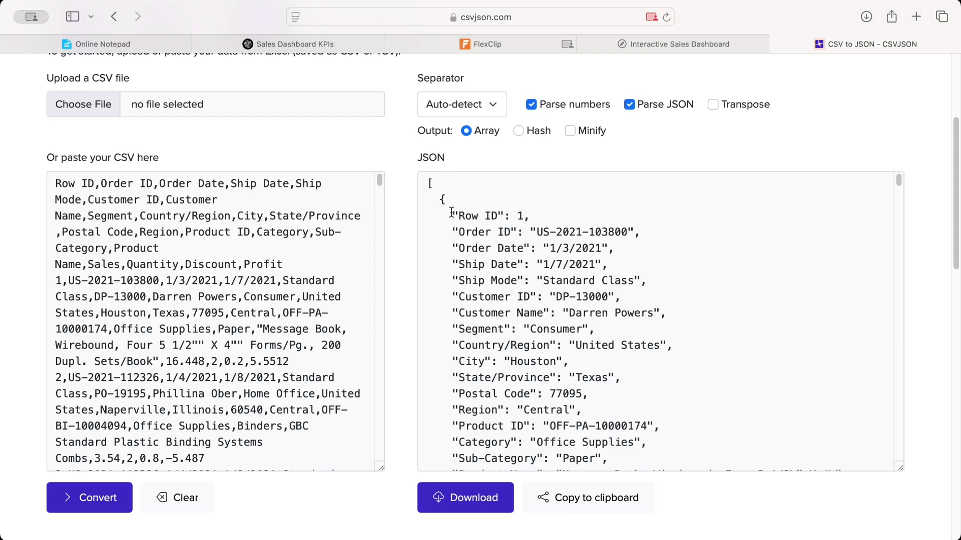
{"action": "left_click_drag", "start_coordinate": [443, 200], "coordinate": [474, 248]}
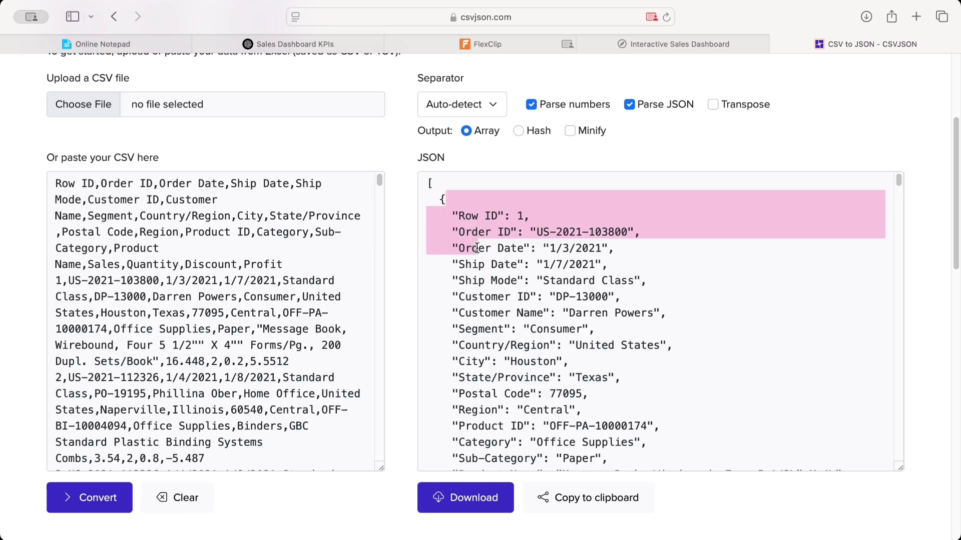
{"action": "left_click", "coordinate": [473, 246]}
{"action": "left_click_drag", "start_coordinate": [439, 200], "coordinate": [534, 297]}
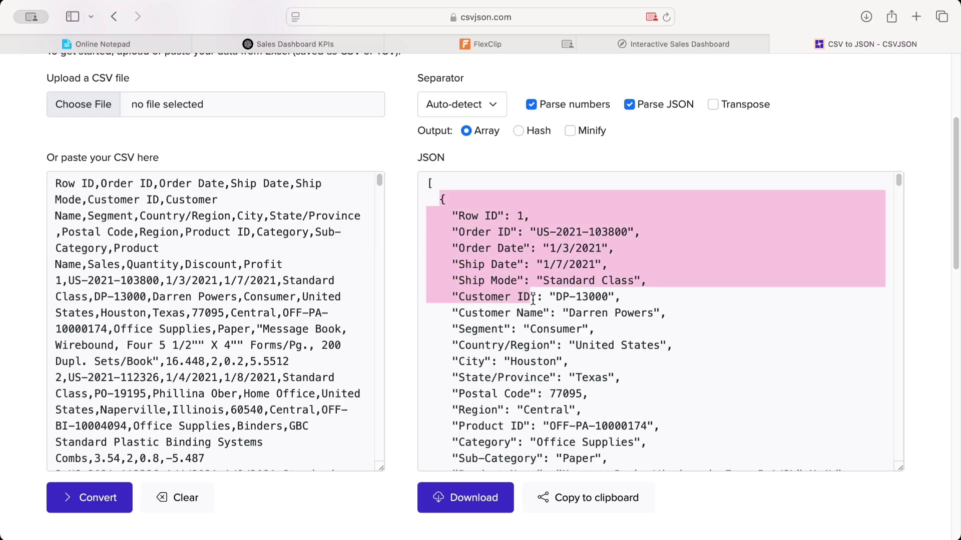
{"action": "scroll", "coordinate": [536, 298], "scroll_direction": "down", "scroll_amount": 5}
{"action": "left_click", "coordinate": [542, 295]}
{"action": "scroll", "coordinate": [542, 295], "scroll_direction": "down", "scroll_amount": 3}
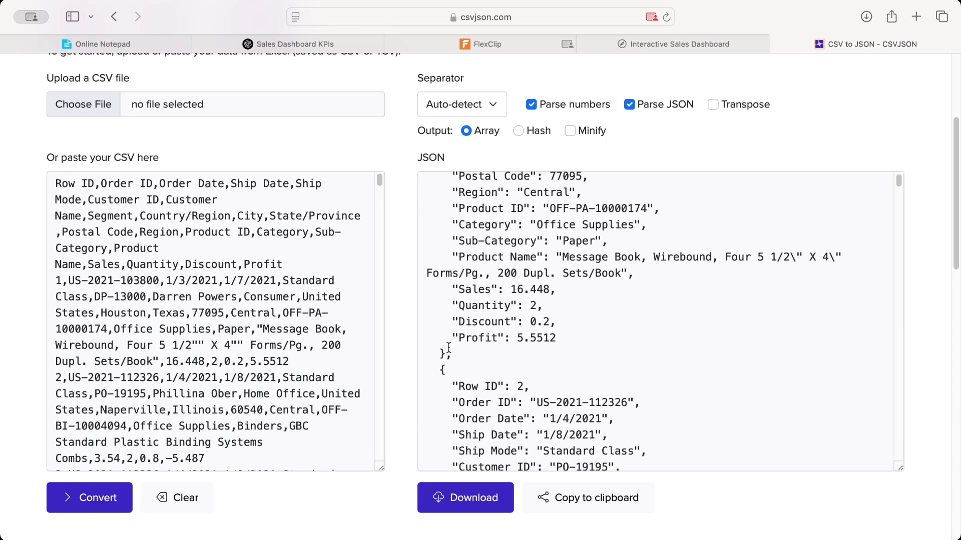
{"action": "left_click", "coordinate": [446, 352], "text": "shift"}
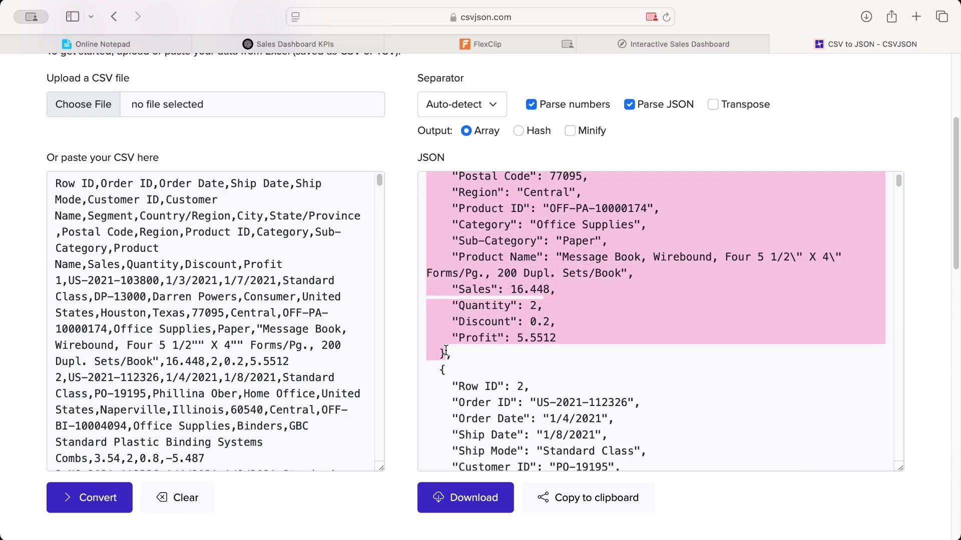
{"action": "left_click", "coordinate": [329, 46]}
Step: Paste the JSON record into the ChatGPT message and select the Promot-3 prompt in Online Notepad
{"action": "key", "text": "super+v"}
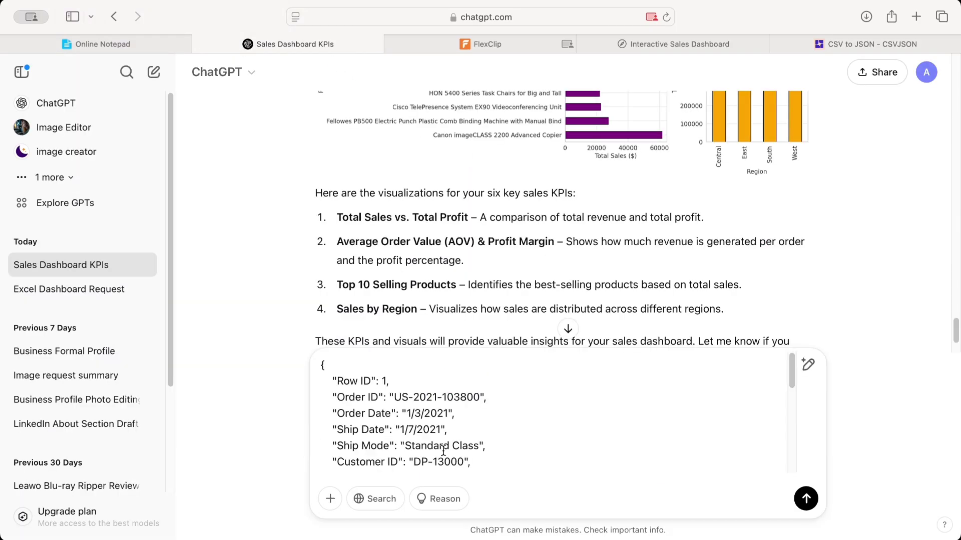
{"action": "scroll", "coordinate": [512, 455], "scroll_direction": "down", "scroll_amount": 10}
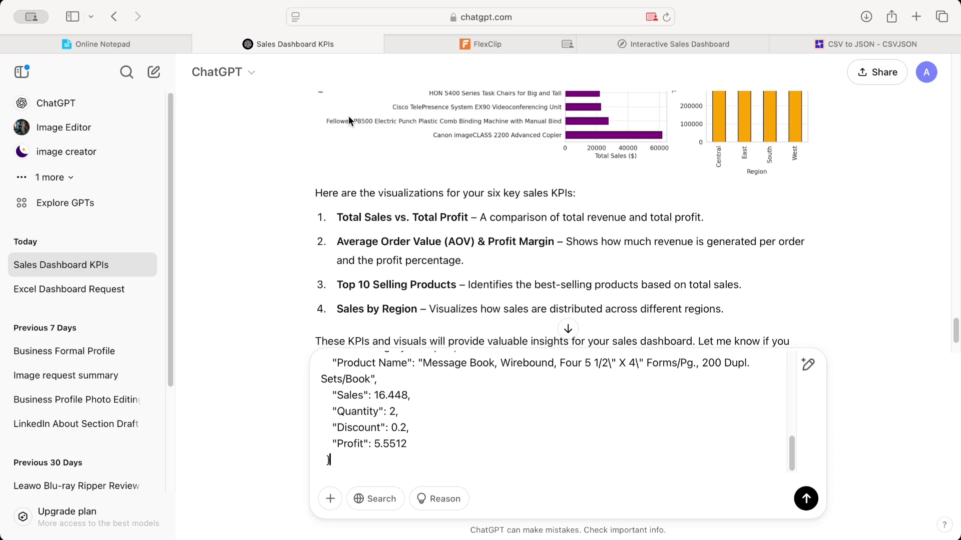
{"action": "left_click", "coordinate": [135, 44]}
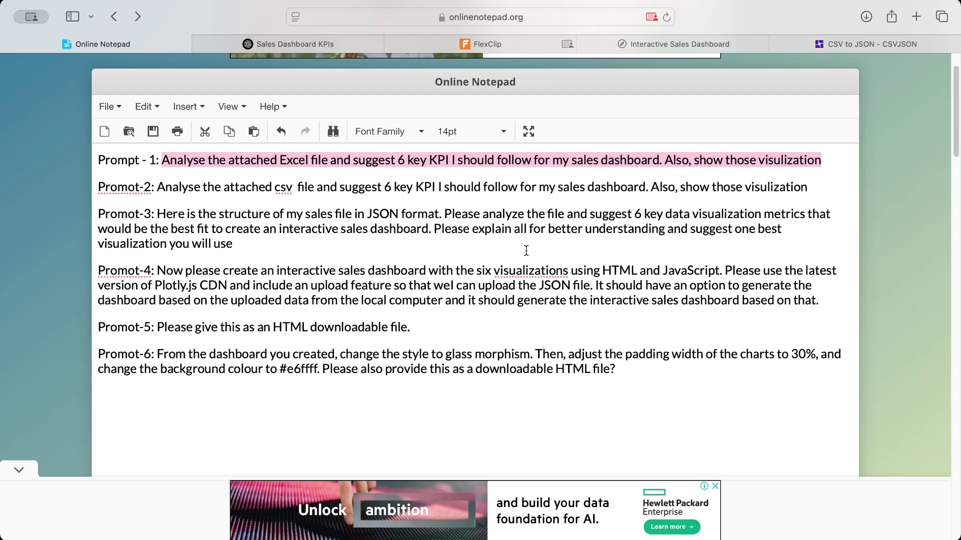
{"action": "left_click_drag", "start_coordinate": [244, 245], "coordinate": [159, 214]}
{"action": "key", "text": "super+c"}
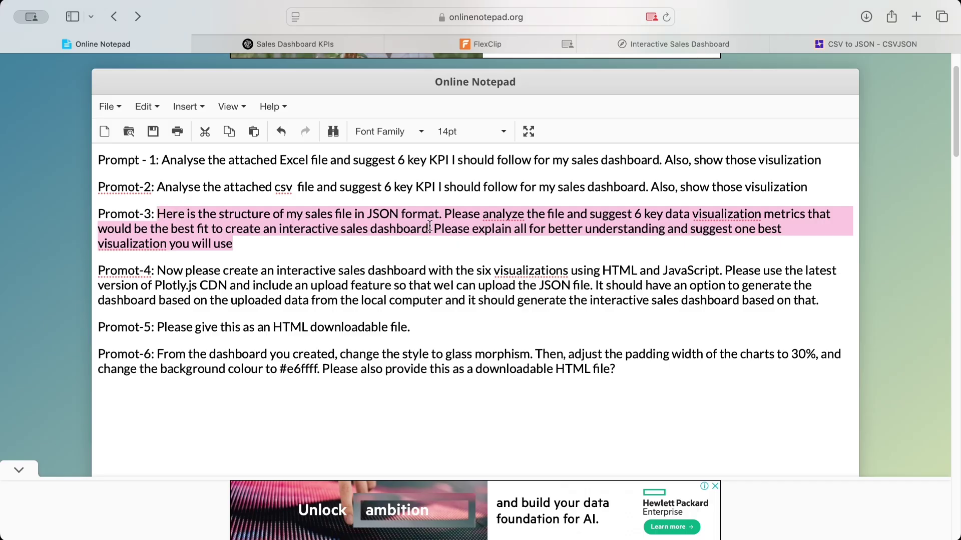
{"action": "left_click", "coordinate": [269, 51]}
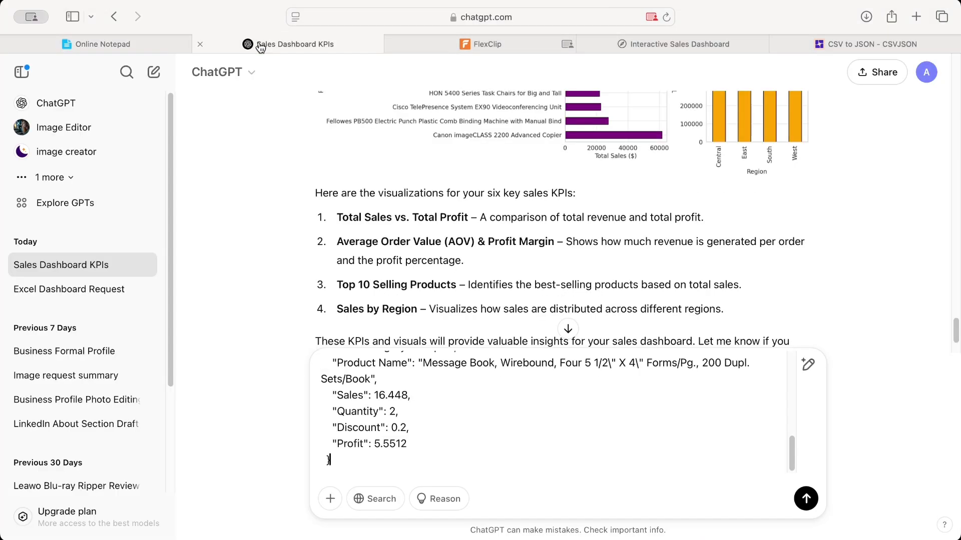
Step: Paste the six-metric visualization prompt after the JSON record and send it to ChatGPT
{"action": "key", "text": "super+v"}
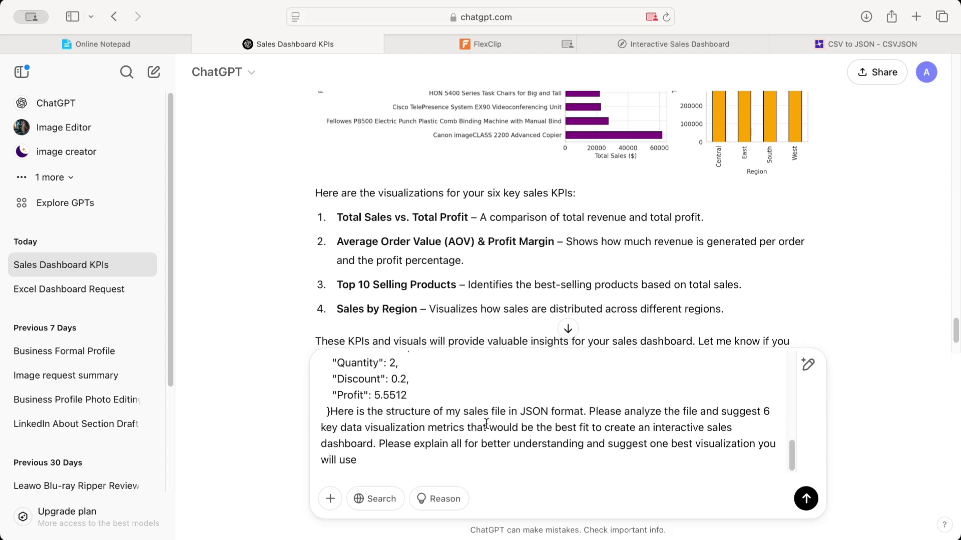
{"action": "left_click", "coordinate": [805, 499]}
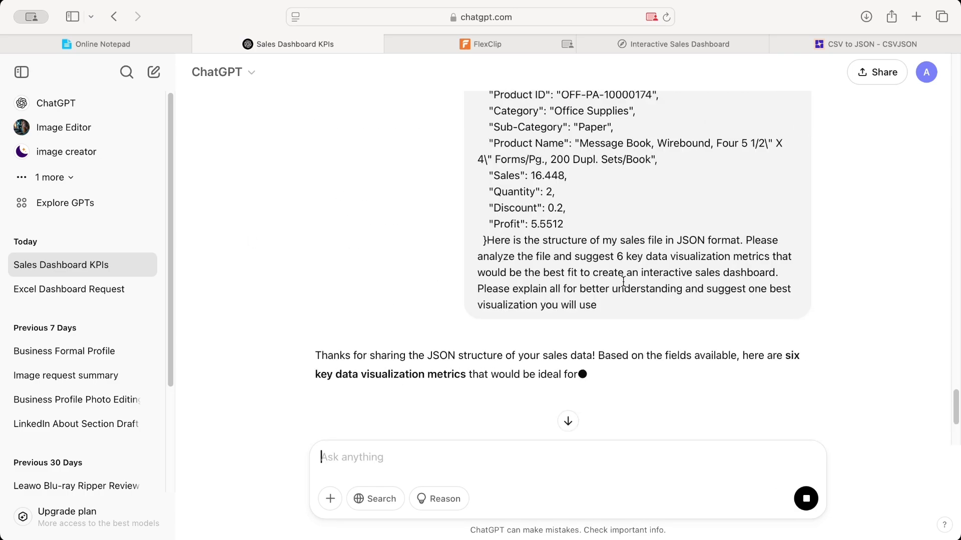
{"action": "scroll", "coordinate": [591, 312], "scroll_direction": "down", "scroll_amount": 2}
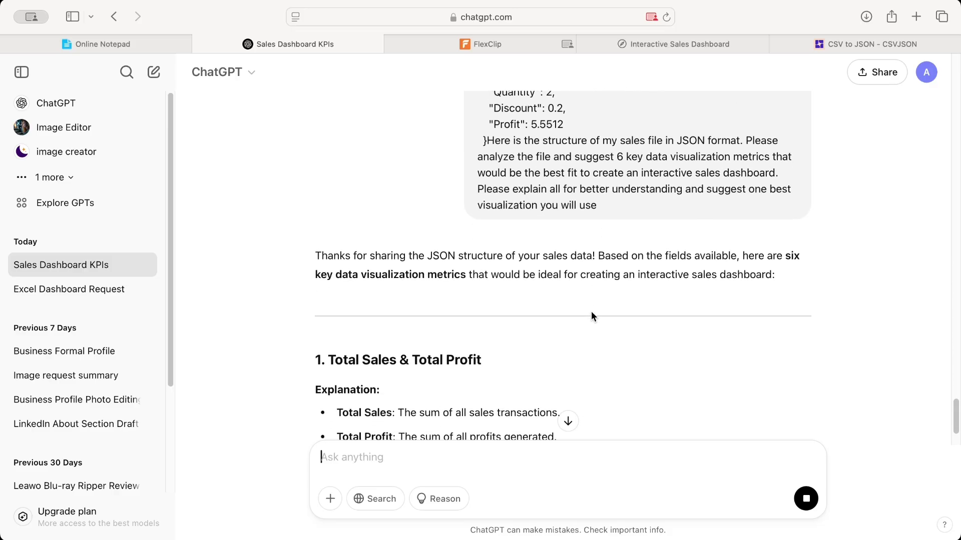
{"action": "scroll", "coordinate": [591, 312], "scroll_direction": "up", "scroll_amount": 2}
{"action": "scroll", "coordinate": [530, 300], "scroll_direction": "down", "scroll_amount": 5}
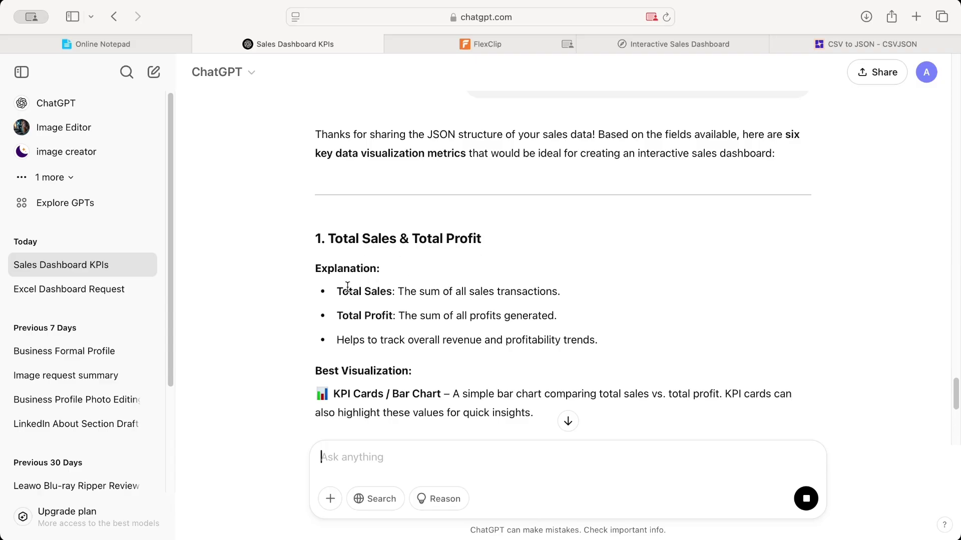
Step: Read the suggested metrics, from Total Sales & Total Profit through the KPI Cards / Bar Chart
{"action": "left_click_drag", "start_coordinate": [352, 297], "coordinate": [560, 294]}
{"action": "left_click_drag", "start_coordinate": [418, 317], "coordinate": [453, 316]}
{"action": "left_click", "coordinate": [418, 344]}
{"action": "left_click_drag", "start_coordinate": [414, 341], "coordinate": [638, 343]}
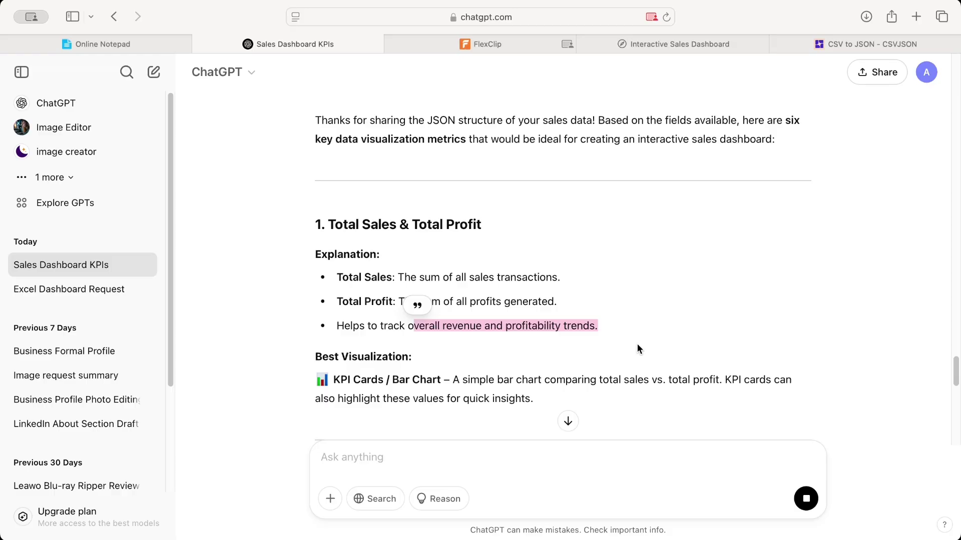
{"action": "scroll", "coordinate": [638, 343], "scroll_direction": "down", "scroll_amount": 3}
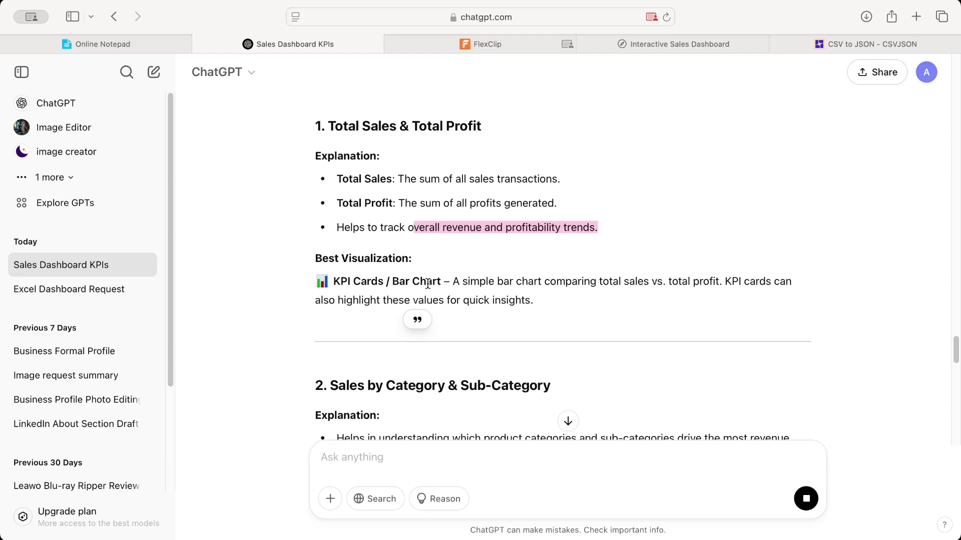
{"action": "left_click_drag", "start_coordinate": [453, 283], "coordinate": [541, 300]}
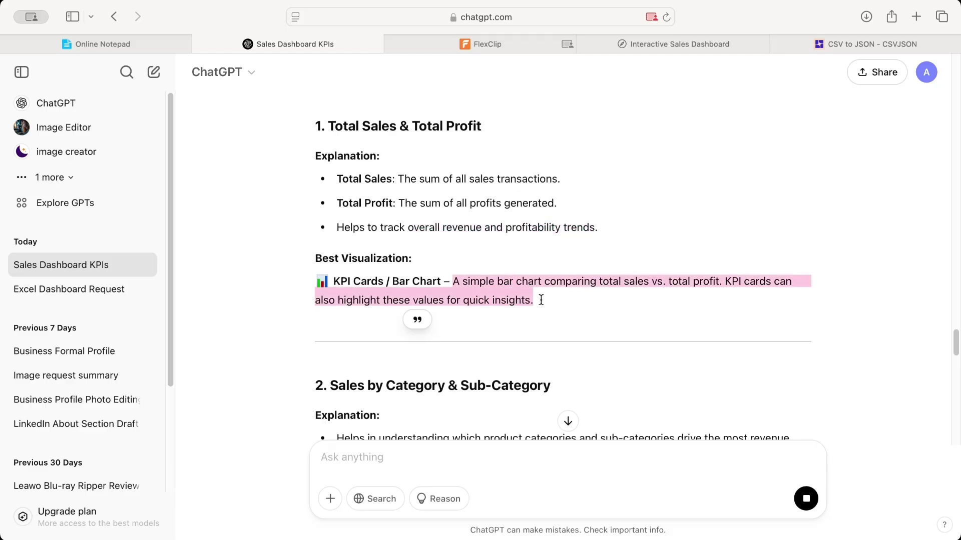
{"action": "left_click", "coordinate": [553, 301]}
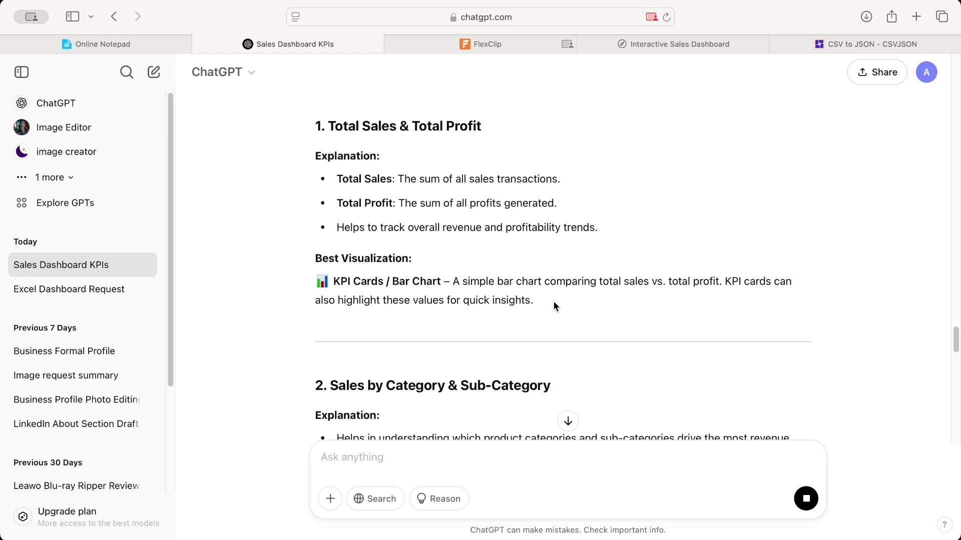
{"action": "scroll", "coordinate": [553, 301], "scroll_direction": "down", "scroll_amount": 5}
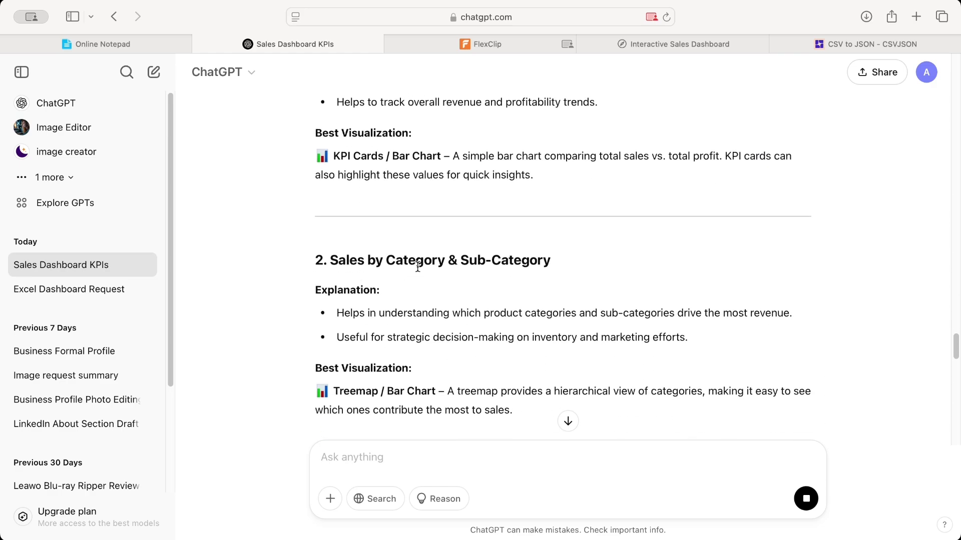
Step: Review the reply through Discount Impact on Profitability and the Geographic Heatmap recommendation for Sales by Region
{"action": "scroll", "coordinate": [542, 268], "scroll_direction": "down", "scroll_amount": 3}
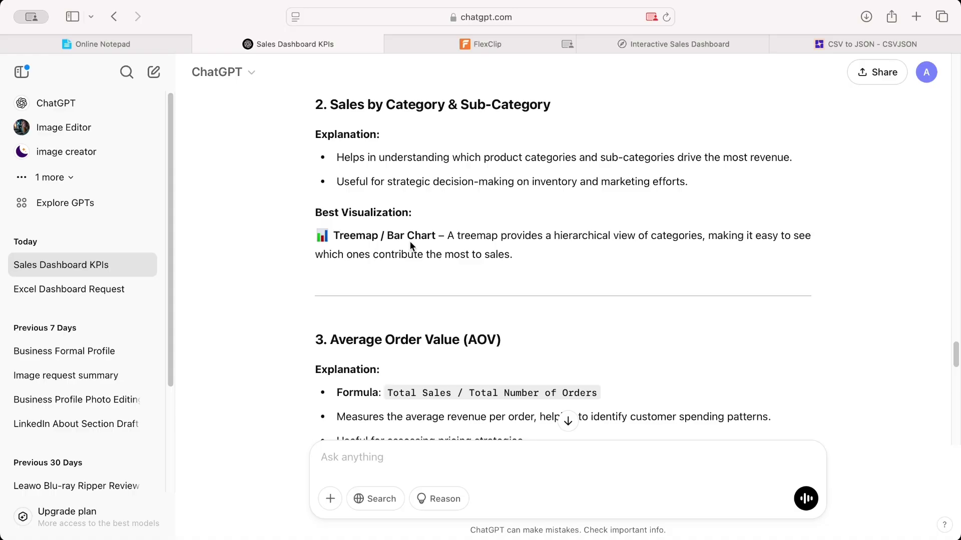
{"action": "scroll", "coordinate": [409, 241], "scroll_direction": "down", "scroll_amount": 3}
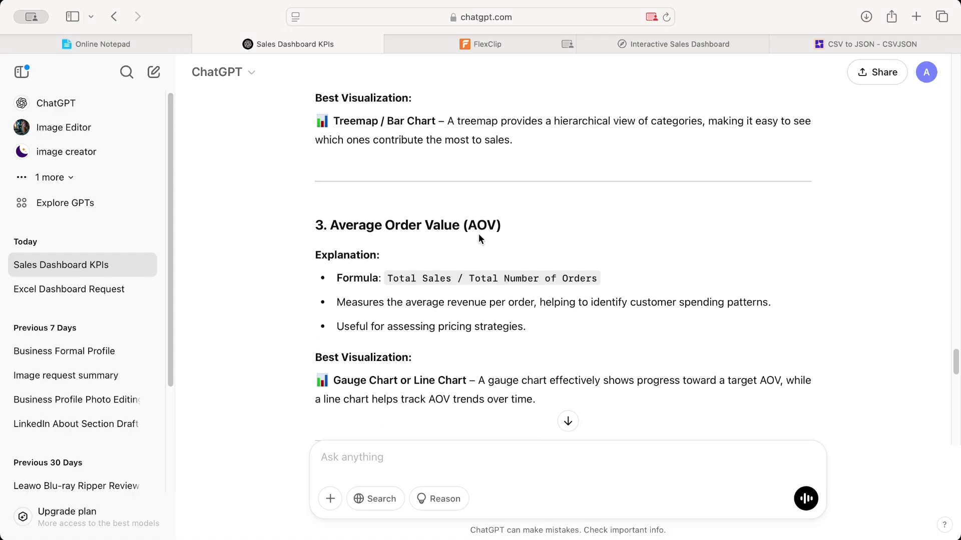
{"action": "scroll", "coordinate": [440, 250], "scroll_direction": "down", "scroll_amount": 2}
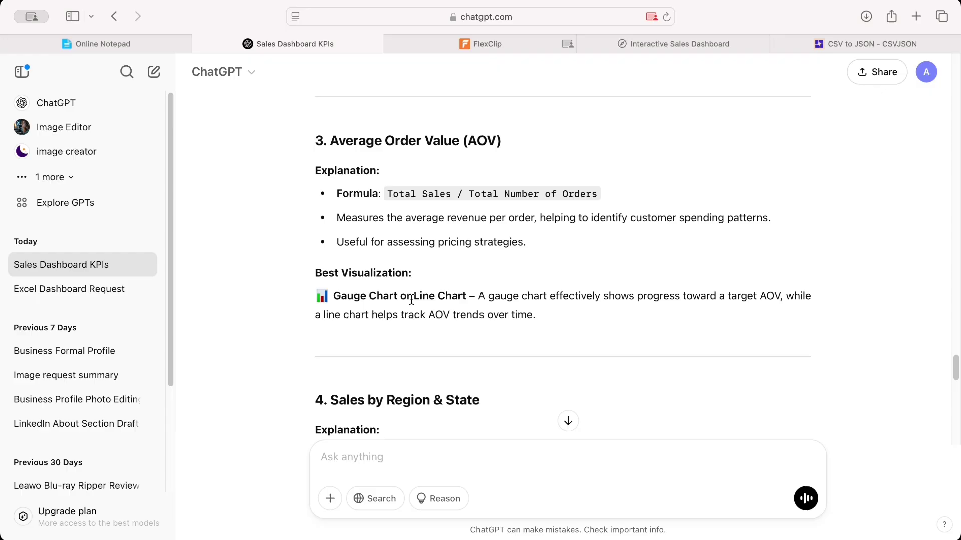
{"action": "scroll", "coordinate": [411, 301], "scroll_direction": "down", "scroll_amount": 4}
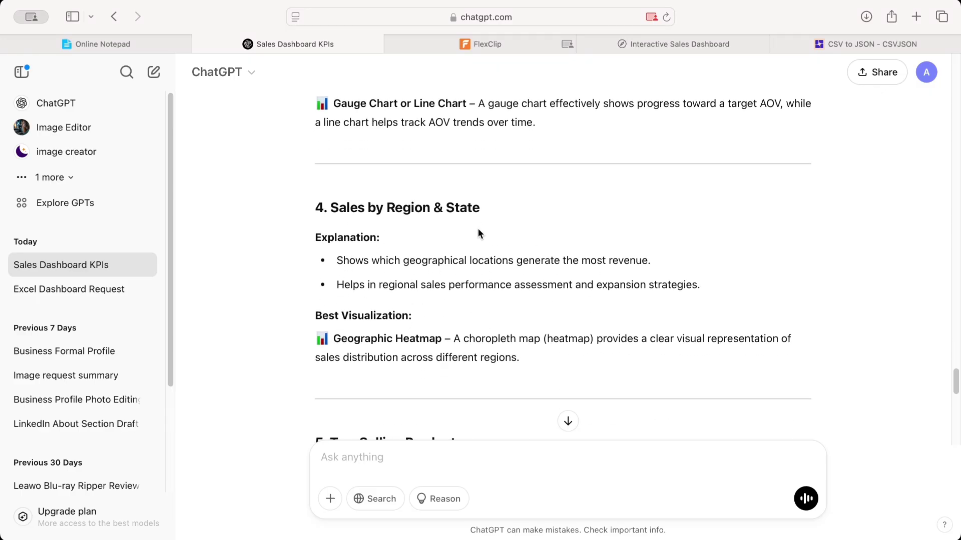
{"action": "scroll", "coordinate": [478, 233], "scroll_direction": "down", "scroll_amount": 2}
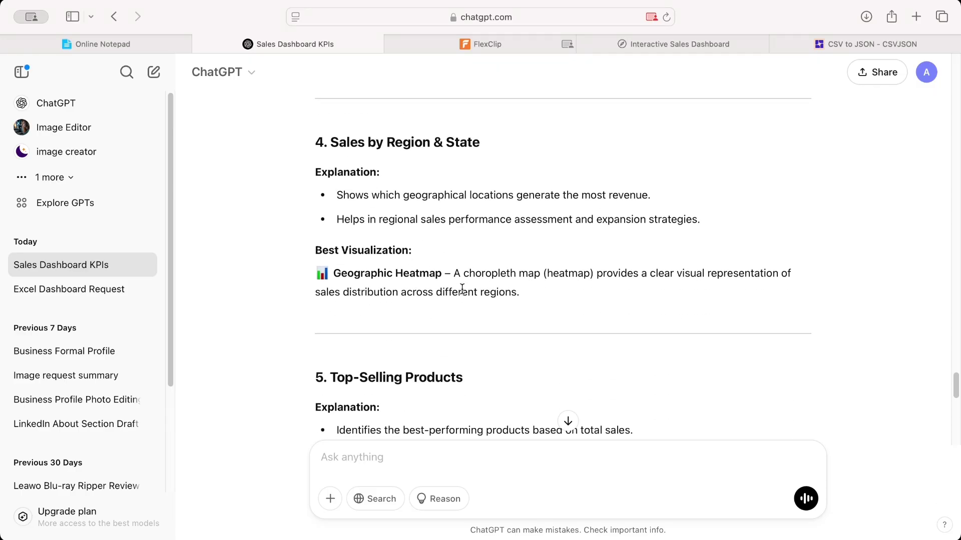
{"action": "scroll", "coordinate": [461, 289], "scroll_direction": "down", "scroll_amount": 3}
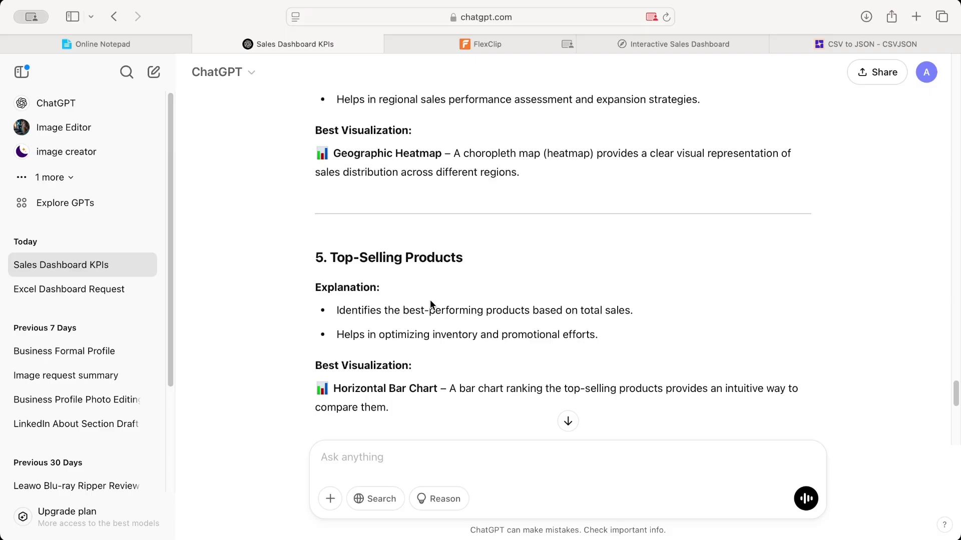
{"action": "scroll", "coordinate": [429, 306], "scroll_direction": "down", "scroll_amount": 2}
{"action": "scroll", "coordinate": [430, 307], "scroll_direction": "down", "scroll_amount": 3}
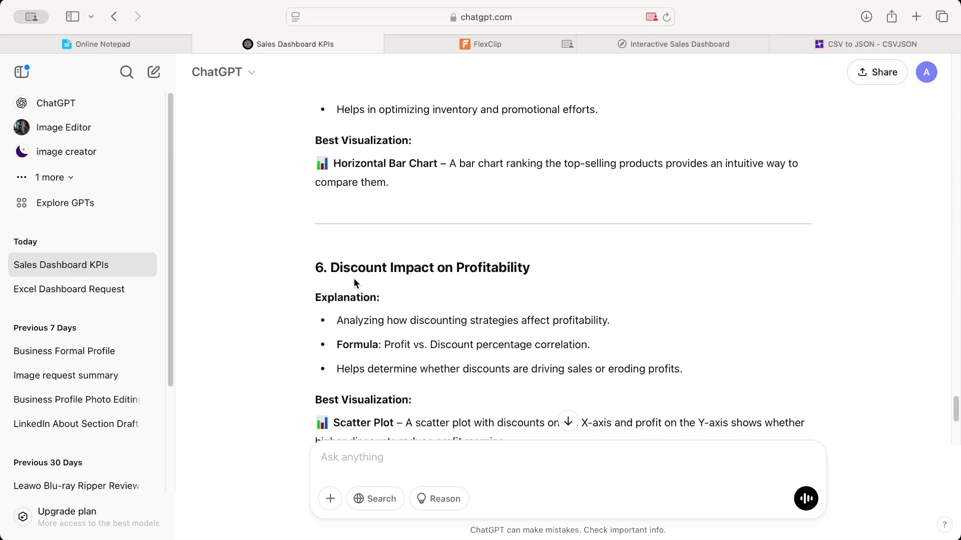
{"action": "scroll", "coordinate": [489, 279], "scroll_direction": "down", "scroll_amount": 2}
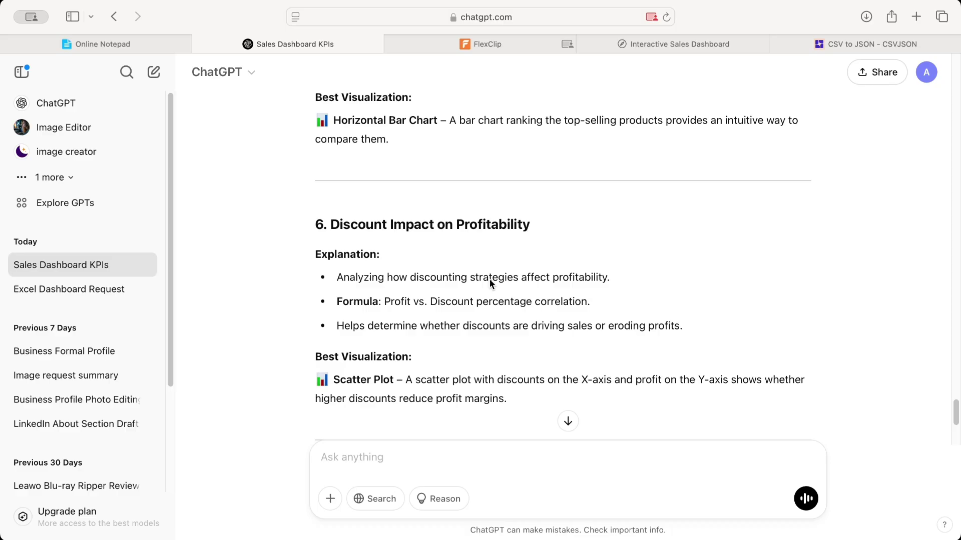
{"action": "scroll", "coordinate": [421, 349], "scroll_direction": "down", "scroll_amount": 5}
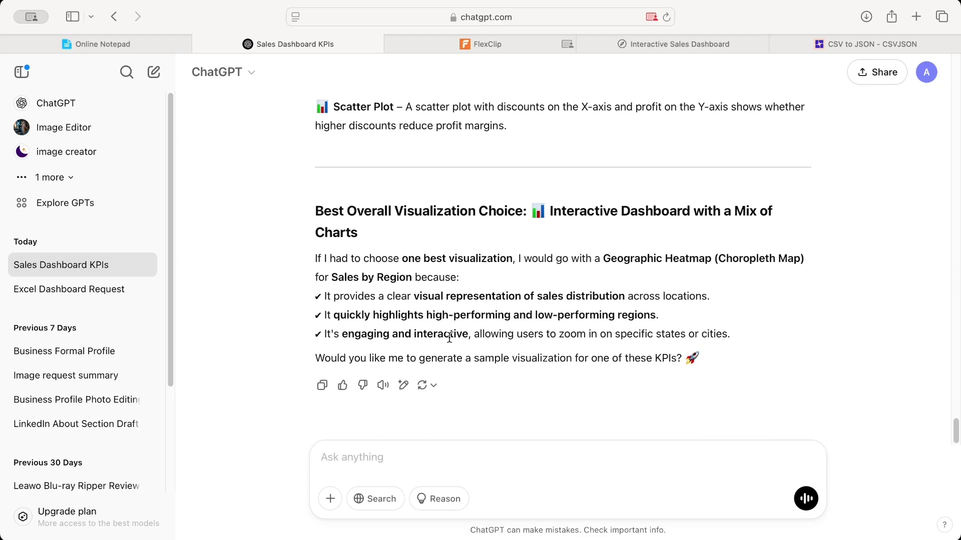
{"action": "scroll", "coordinate": [446, 320], "scroll_direction": "up", "scroll_amount": 1}
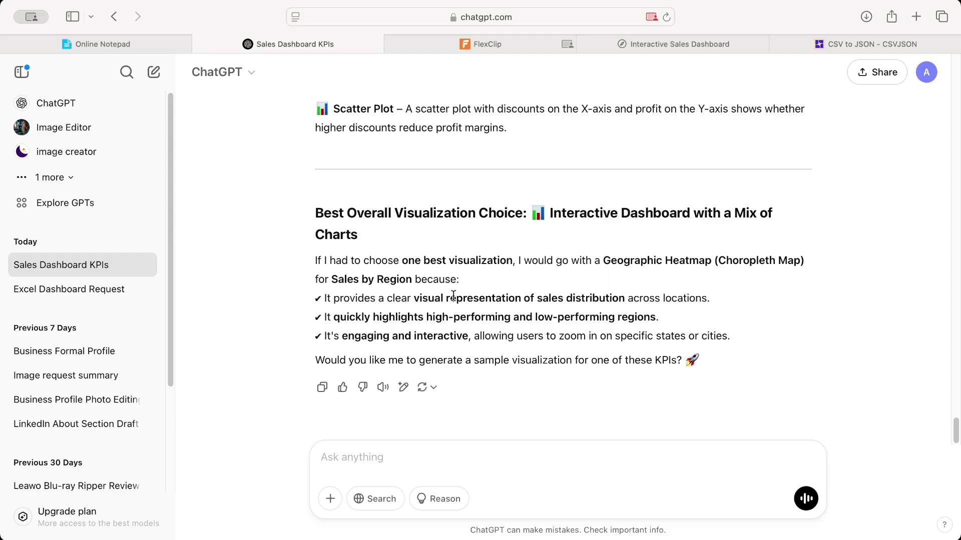
{"action": "scroll", "coordinate": [448, 290], "scroll_direction": "up", "scroll_amount": 7}
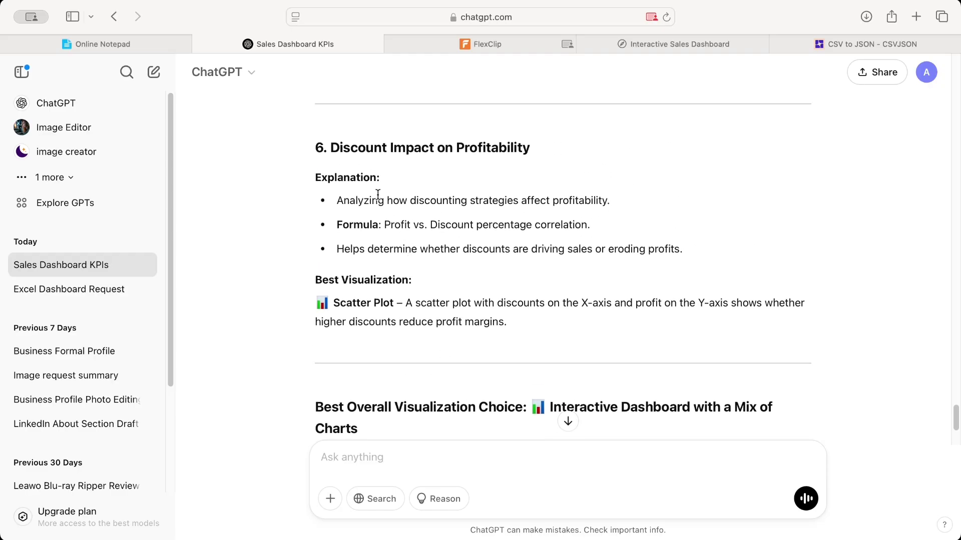
{"action": "scroll", "coordinate": [378, 195], "scroll_direction": "up", "scroll_amount": 2}
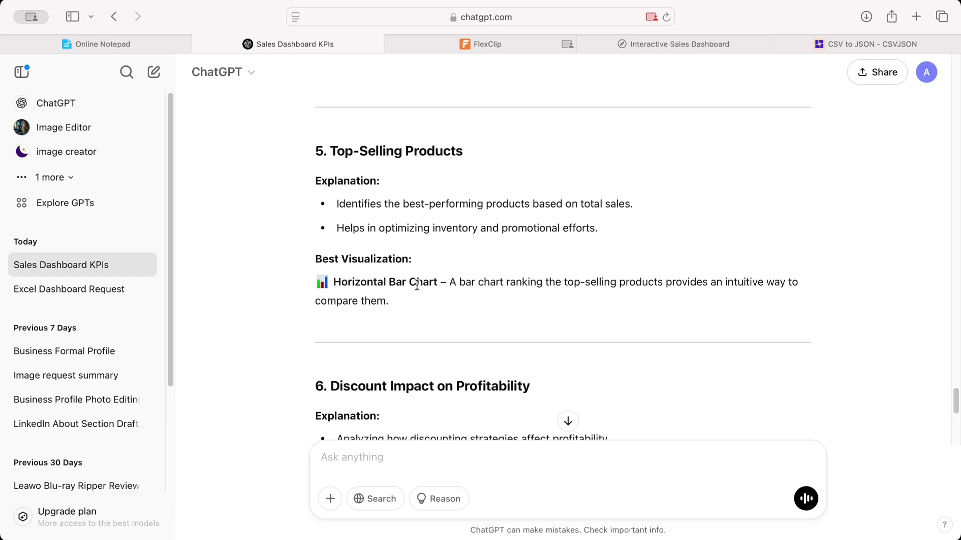
{"action": "scroll", "coordinate": [421, 295], "scroll_direction": "down", "scroll_amount": 10}
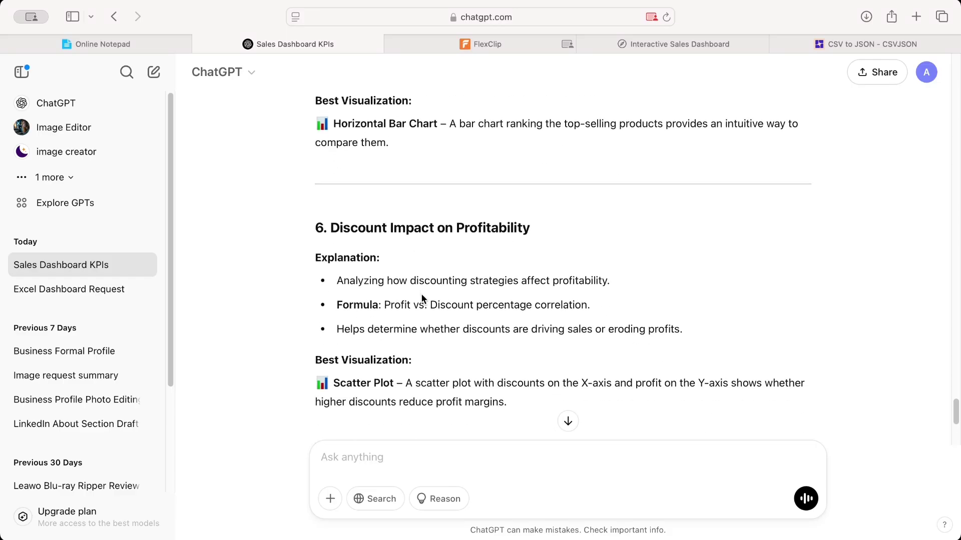
{"action": "scroll", "coordinate": [422, 296], "scroll_direction": "down", "scroll_amount": 1}
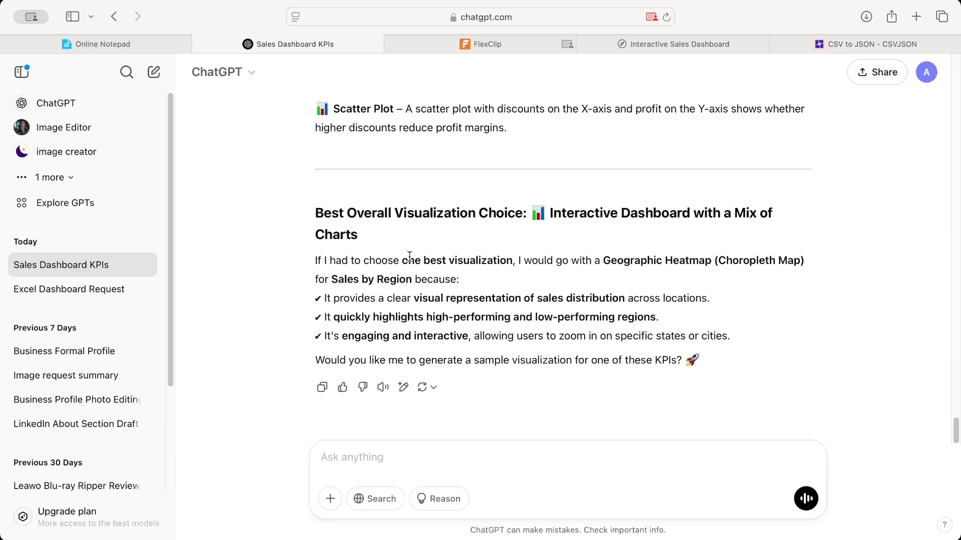
Step: Copy the Promot-4 dashboard request from the Online Notepad prompt notes
{"action": "left_click", "coordinate": [106, 39]}
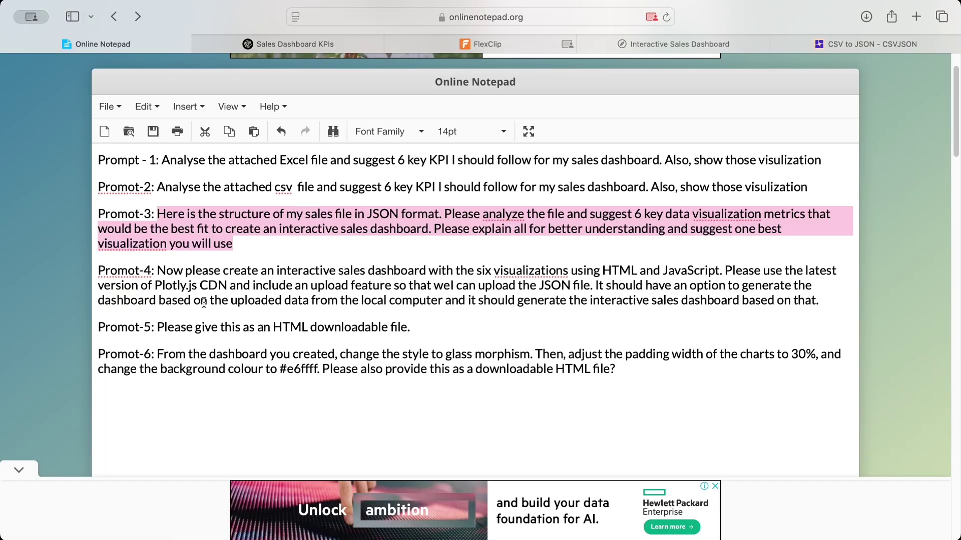
{"action": "left_click_drag", "start_coordinate": [157, 270], "coordinate": [827, 304]}
{"action": "key", "text": "super+c"}
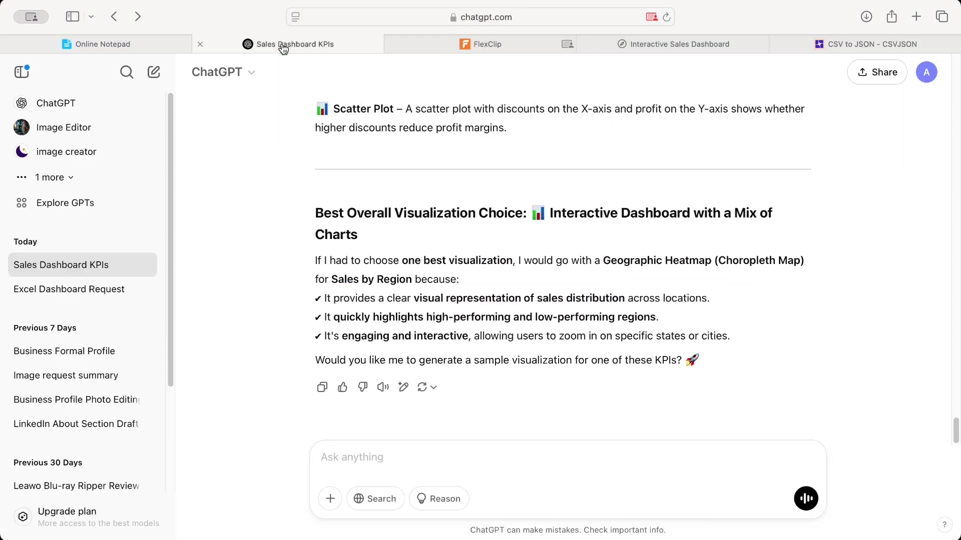
{"action": "left_click", "coordinate": [310, 44]}
Step: Paste the Plotly.js six-visualization dashboard request with JSON upload, correcting 'wel' to 'we'
{"action": "key", "text": "super+v"}
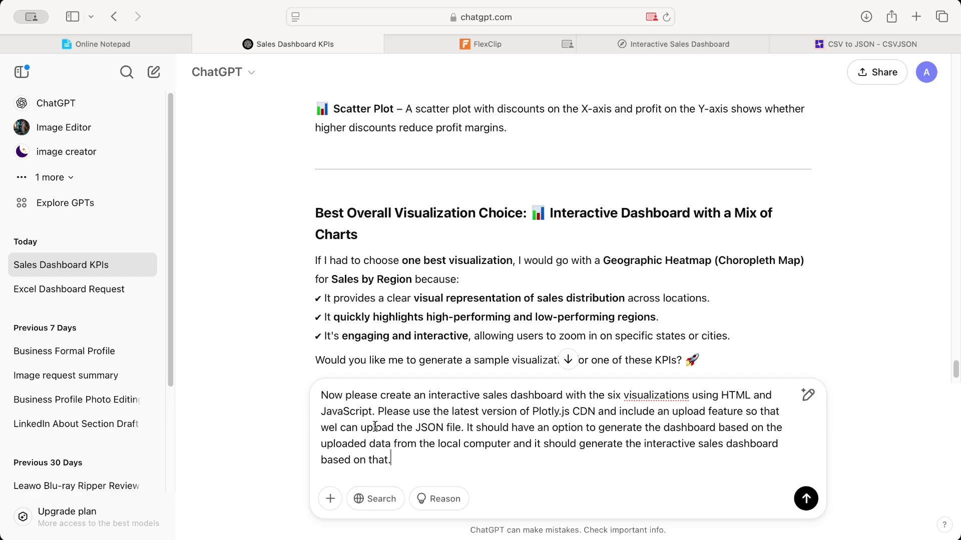
{"action": "left_click", "coordinate": [339, 429]}
{"action": "key", "text": "BackSpace"}
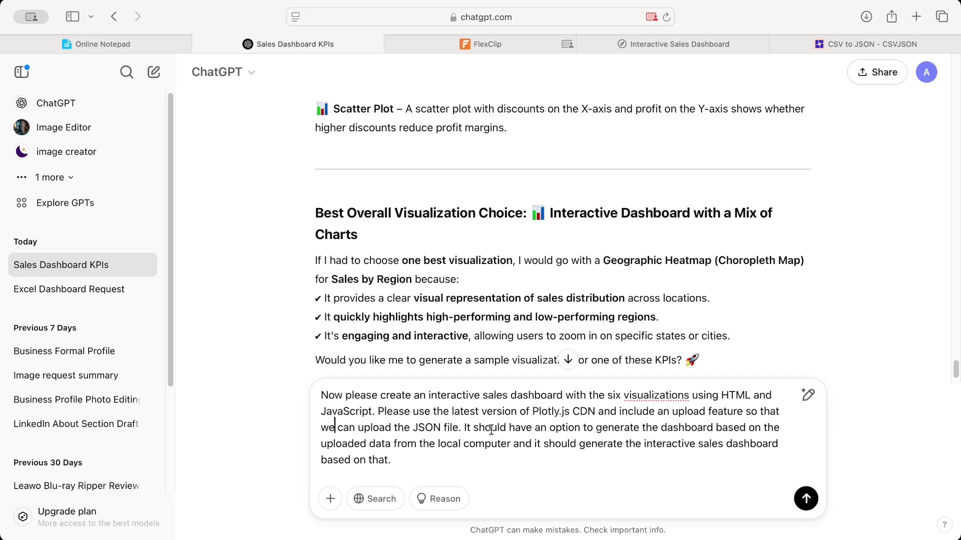
Step: Download the converted Superstore sales data as JSON from CSVJSON, allowing the site's downloads
{"action": "left_click", "coordinate": [805, 43]}
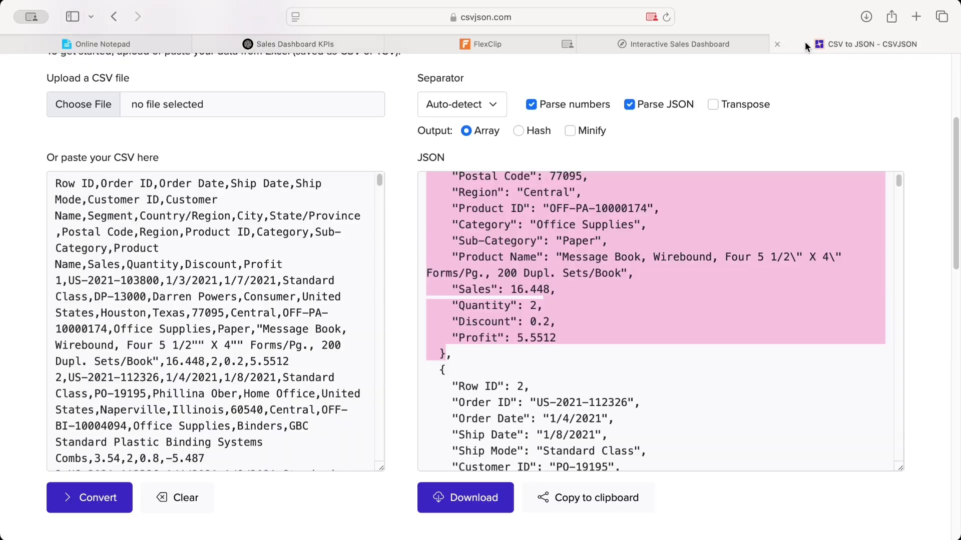
{"action": "left_click", "coordinate": [480, 503]}
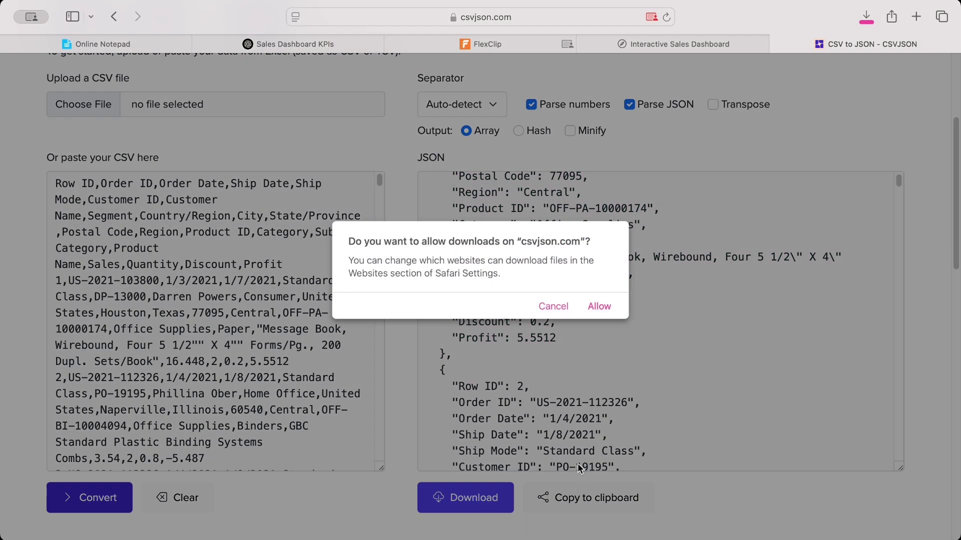
{"action": "left_click", "coordinate": [600, 307]}
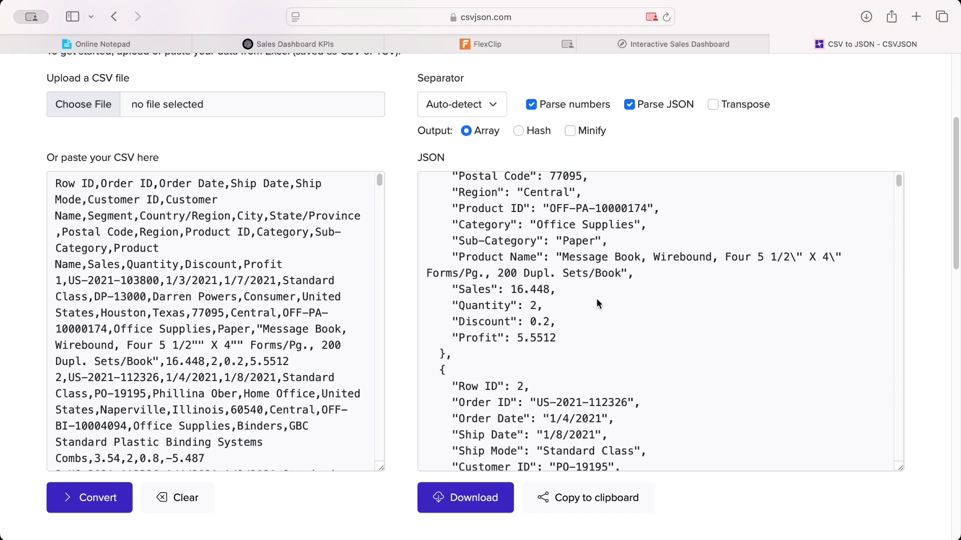
{"action": "left_click", "coordinate": [284, 45]}
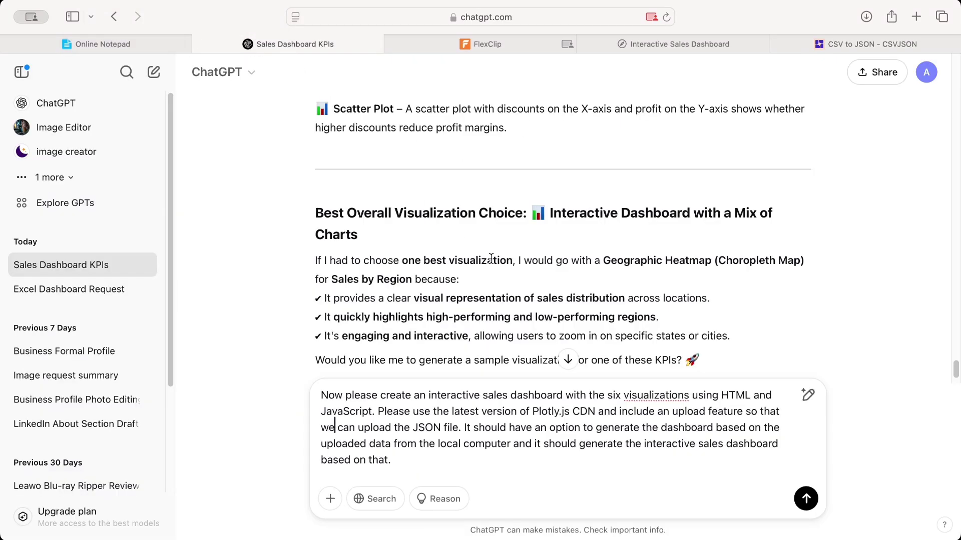
Step: Review the drafted Plotly.js dashboard request with JSON file upload and send it
{"action": "scroll", "coordinate": [494, 256], "scroll_direction": "up", "scroll_amount": 15}
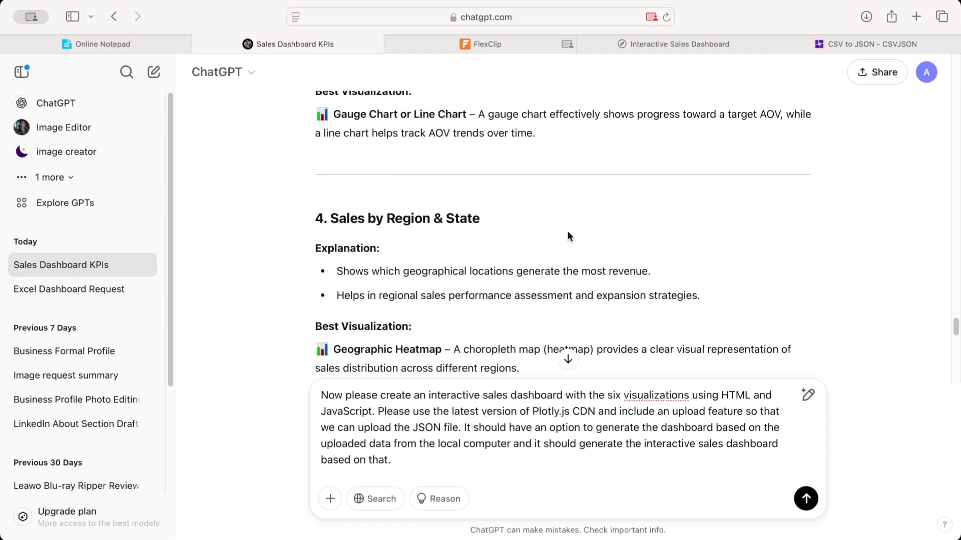
{"action": "scroll", "coordinate": [567, 231], "scroll_direction": "down", "scroll_amount": 4}
{"action": "scroll", "coordinate": [567, 232], "scroll_direction": "down", "scroll_amount": 10}
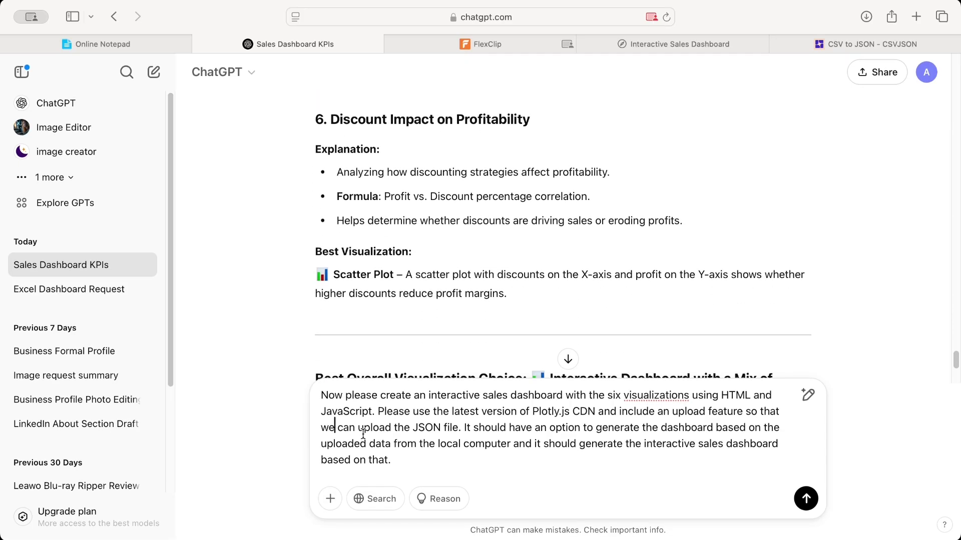
{"action": "left_click_drag", "start_coordinate": [391, 429], "coordinate": [460, 431]}
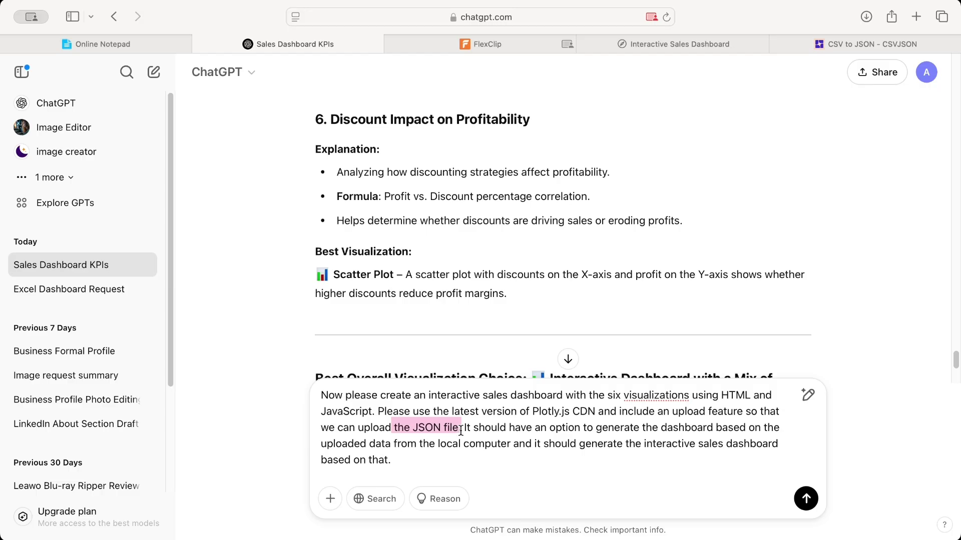
{"action": "left_click", "coordinate": [484, 429]}
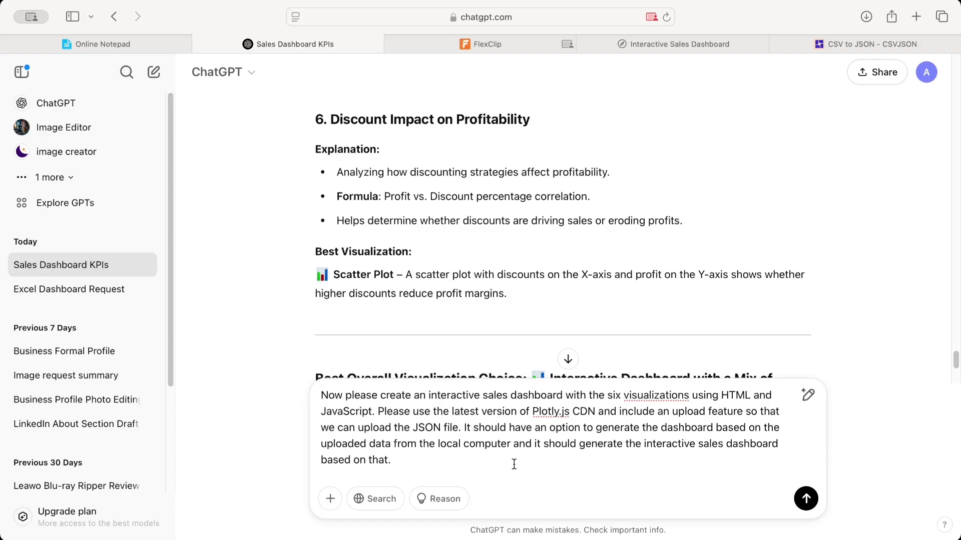
{"action": "left_click", "coordinate": [805, 499]}
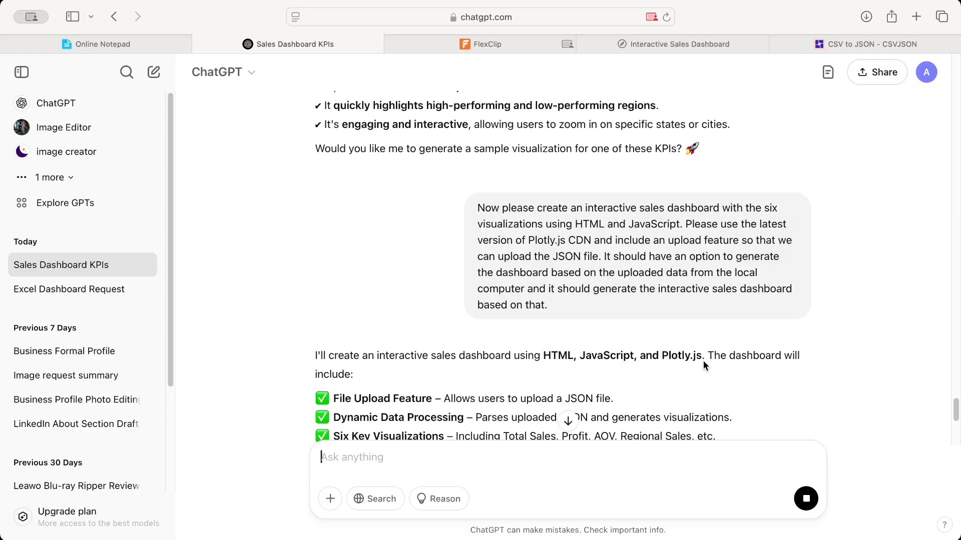
Step: Hide the sidebar, dismiss the Preview tip, close the code canvas and review the dashboard code
{"action": "scroll", "coordinate": [500, 382], "scroll_direction": "down", "scroll_amount": 2}
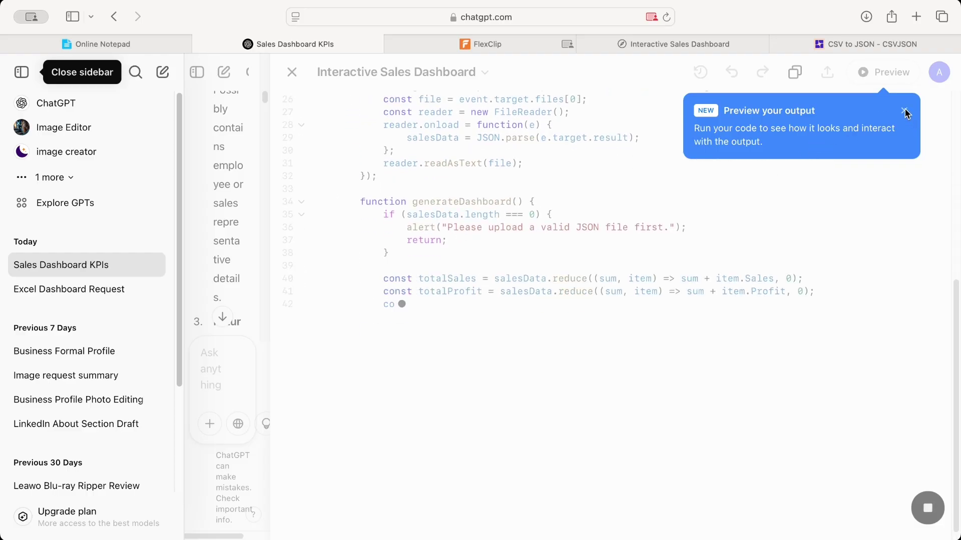
{"action": "key", "text": "super+shift+s"}
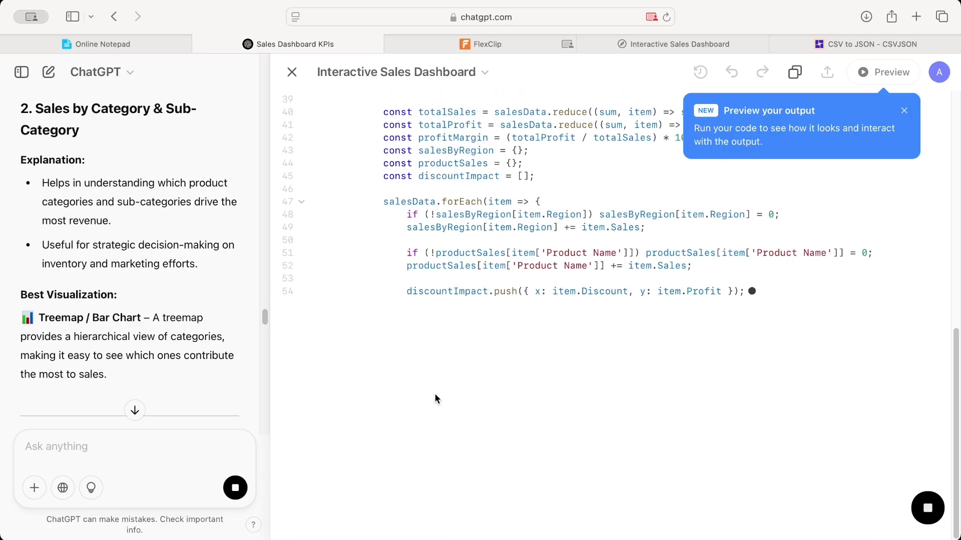
{"action": "left_click", "coordinate": [104, 459]}
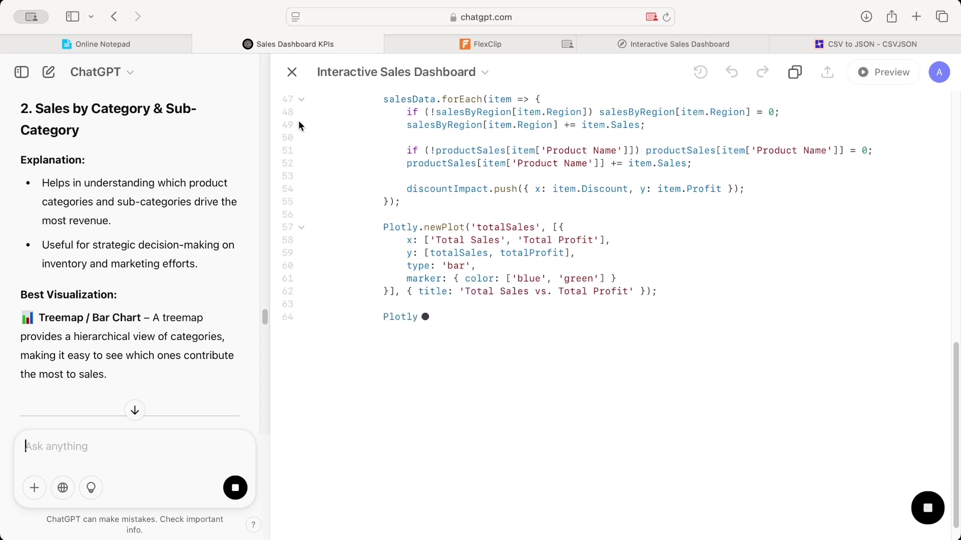
{"action": "left_click", "coordinate": [292, 72]}
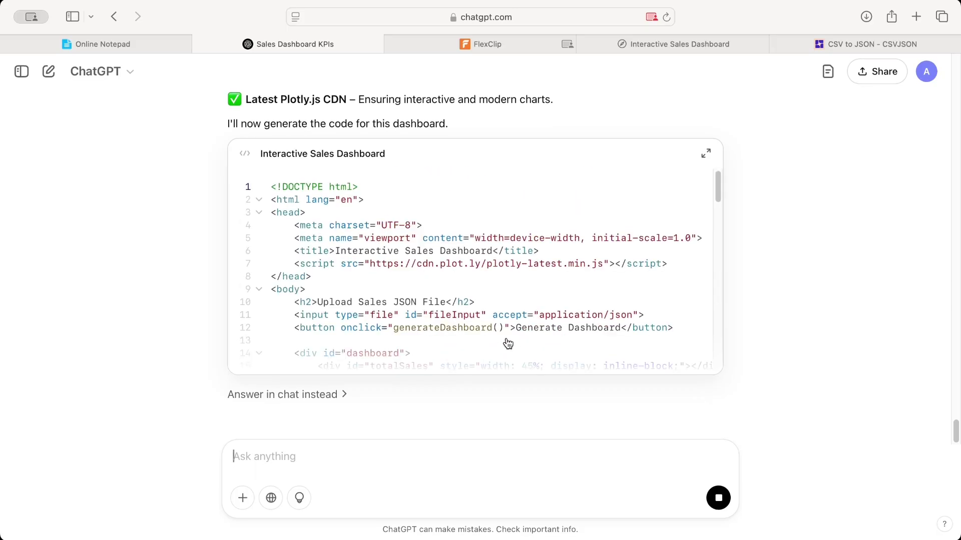
{"action": "scroll", "coordinate": [449, 364], "scroll_direction": "up", "scroll_amount": 4}
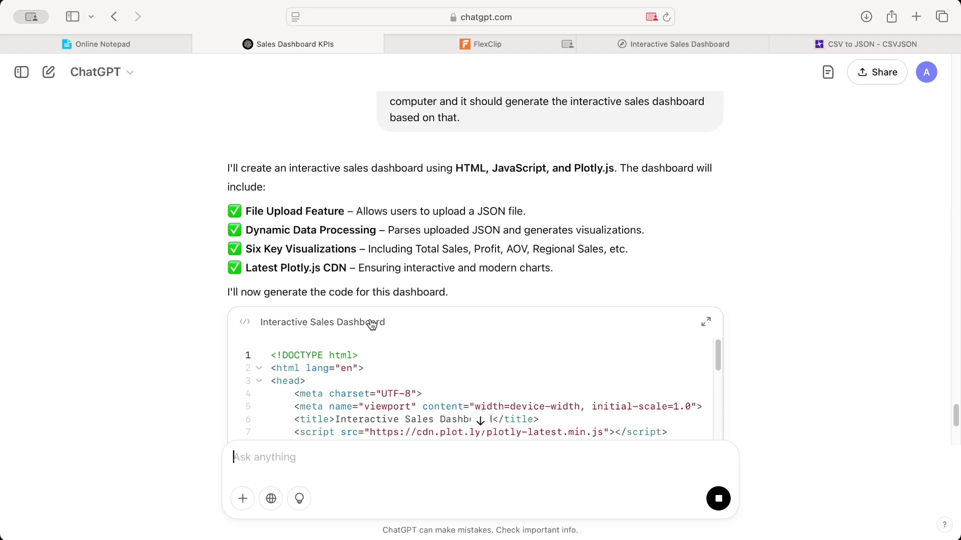
{"action": "scroll", "coordinate": [337, 343], "scroll_direction": "down", "scroll_amount": 1}
{"action": "scroll", "coordinate": [416, 373], "scroll_direction": "down", "scroll_amount": 10}
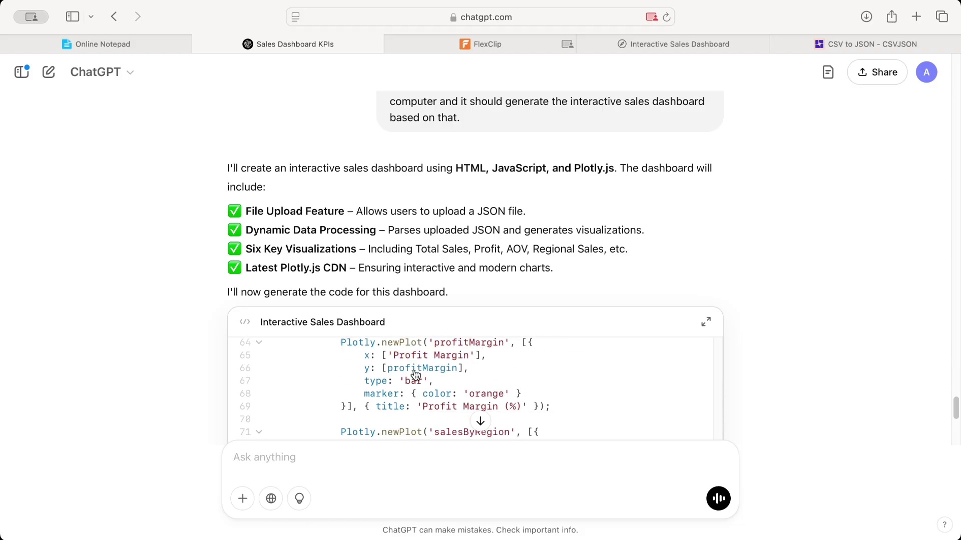
{"action": "scroll", "coordinate": [415, 374], "scroll_direction": "down", "scroll_amount": 12}
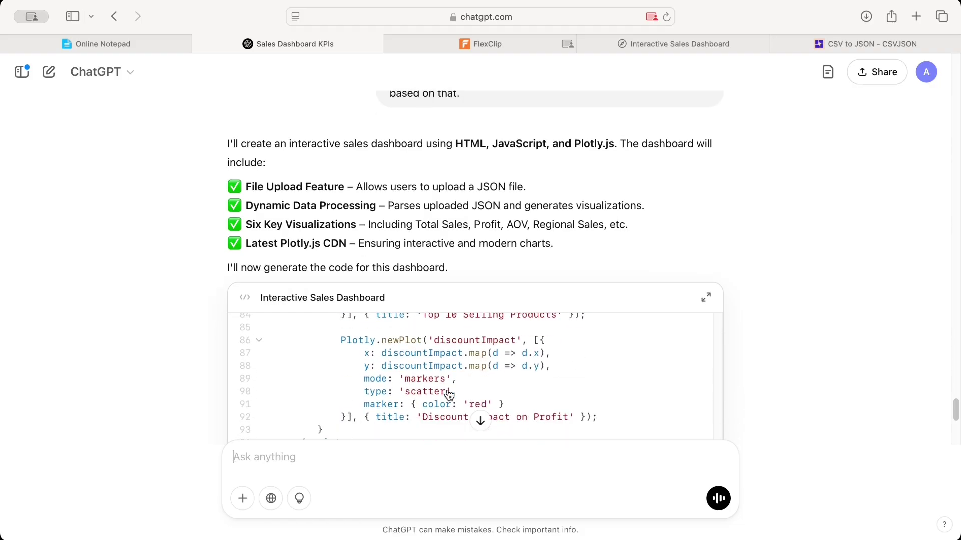
{"action": "scroll", "coordinate": [449, 396], "scroll_direction": "down", "scroll_amount": 12}
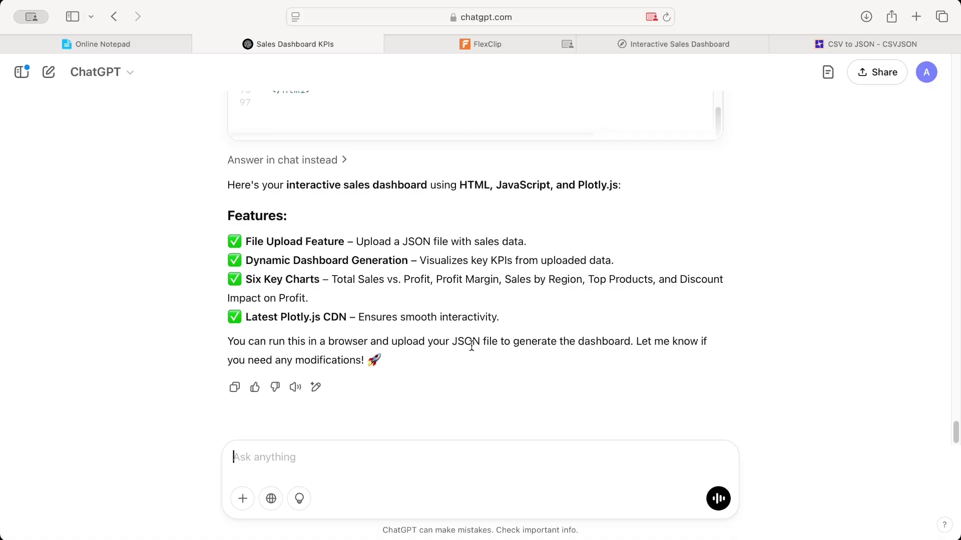
Step: Copy the Promot-5 request for a downloadable HTML file from Online Notepad
{"action": "left_click", "coordinate": [102, 44]}
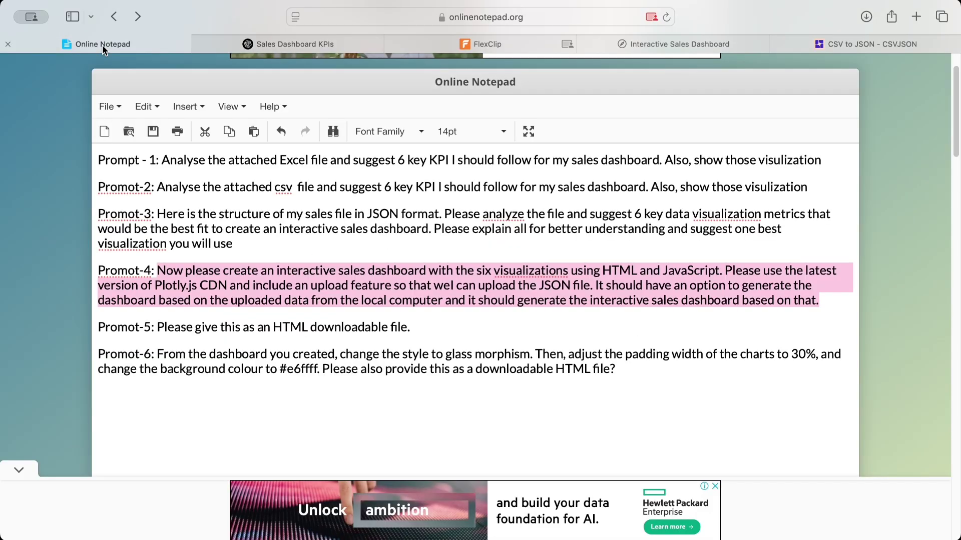
{"action": "left_click_drag", "start_coordinate": [413, 328], "coordinate": [160, 326]}
{"action": "key", "text": "super+c"}
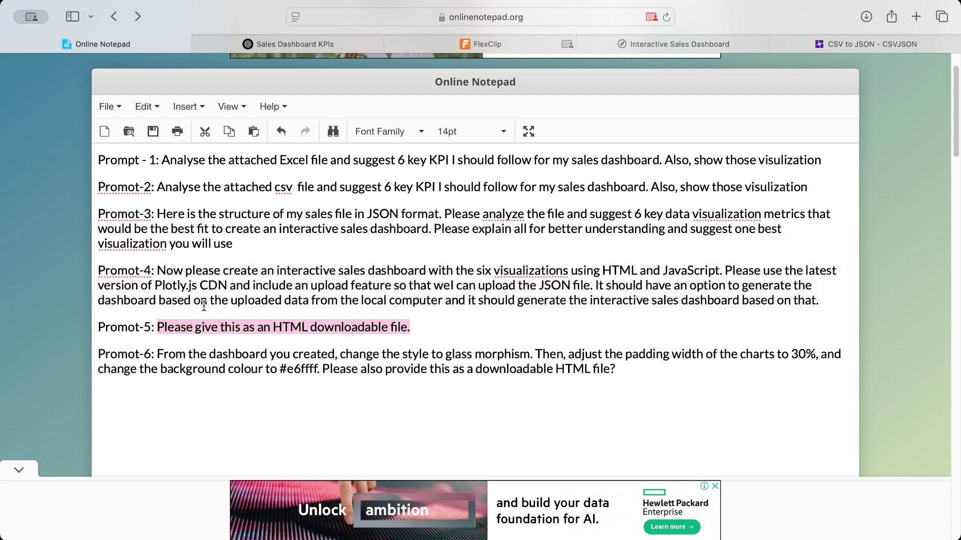
{"action": "left_click", "coordinate": [329, 50]}
Step: Paste and send the request for the dashboard as a downloadable HTML file
{"action": "key", "text": "super+v"}
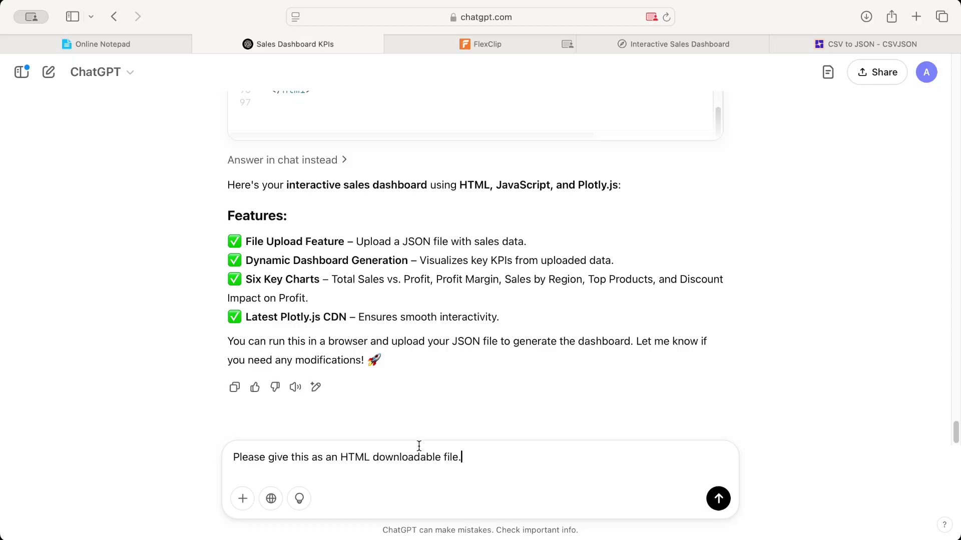
{"action": "key", "text": "Return"}
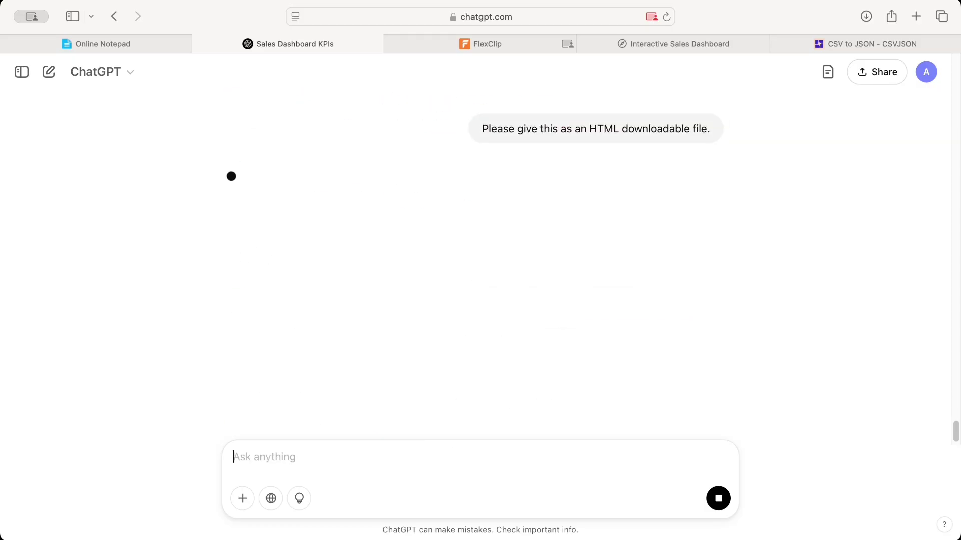
{"action": "scroll", "coordinate": [568, 280], "scroll_direction": "up", "scroll_amount": 3}
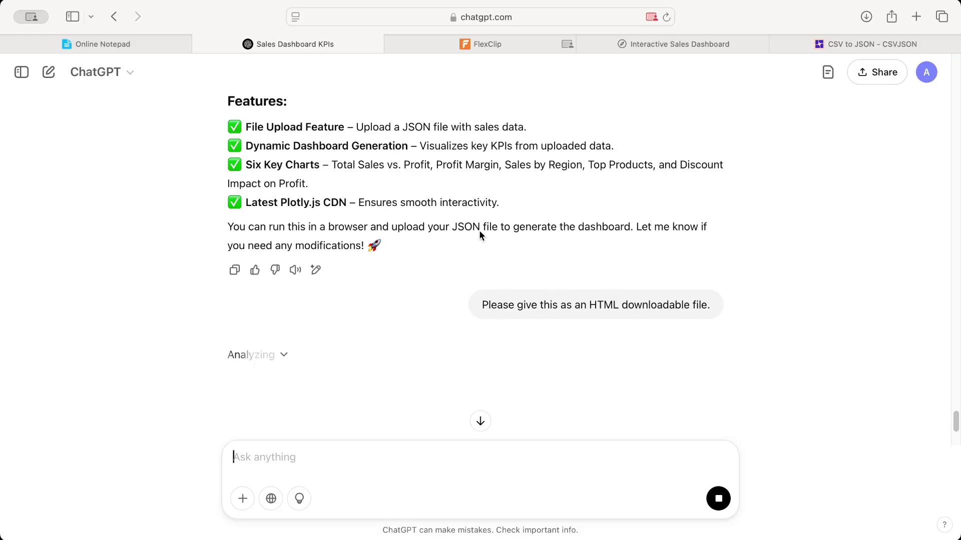
{"action": "scroll", "coordinate": [610, 273], "scroll_direction": "up", "scroll_amount": 6}
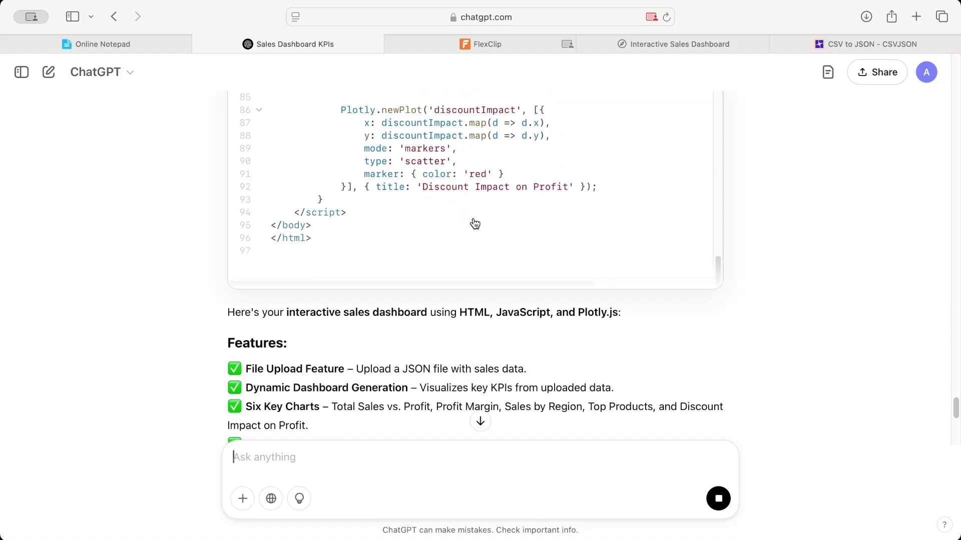
{"action": "scroll", "coordinate": [534, 303], "scroll_direction": "down", "scroll_amount": 5}
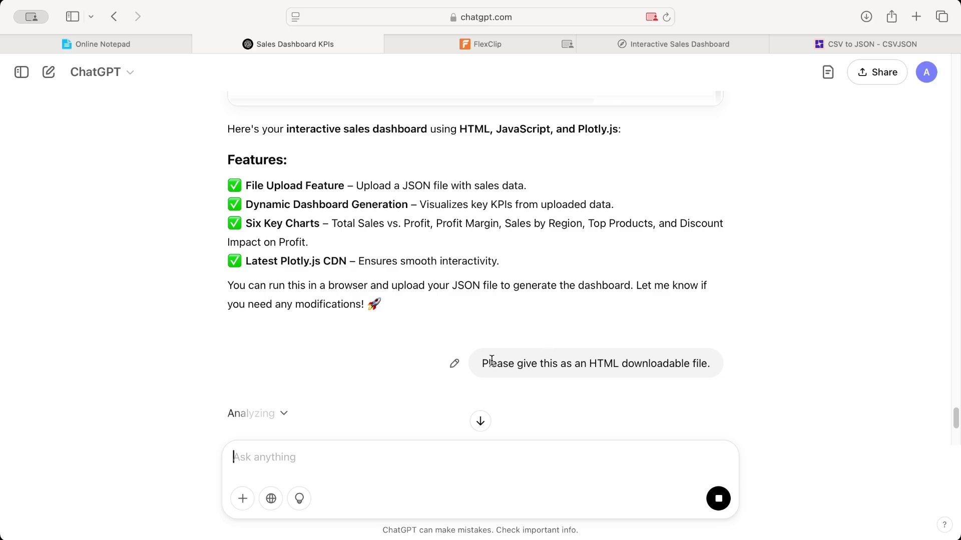
Step: Download interactive_sales_dashboard.html from the link in ChatGPT's reply
{"action": "left_click", "coordinate": [280, 414]}
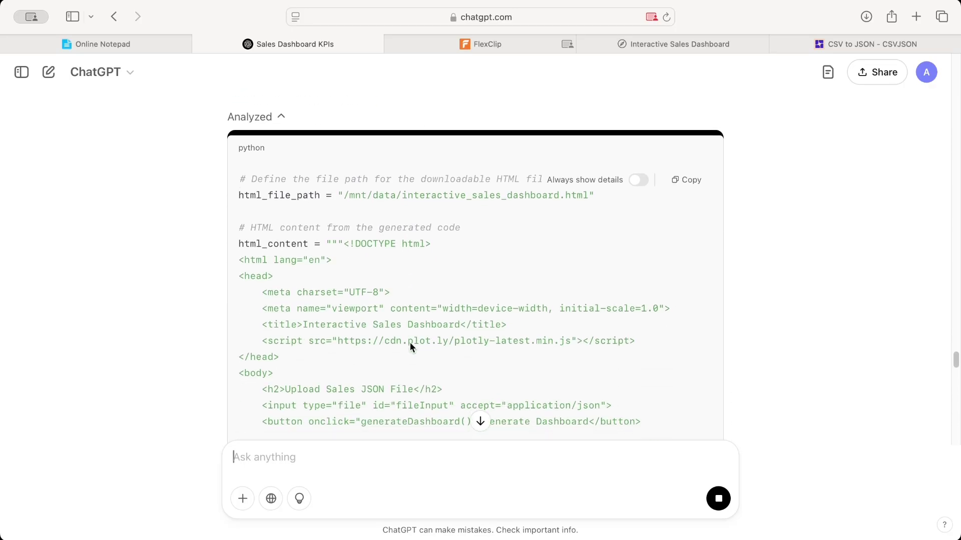
{"action": "scroll", "coordinate": [409, 346], "scroll_direction": "down", "scroll_amount": 10}
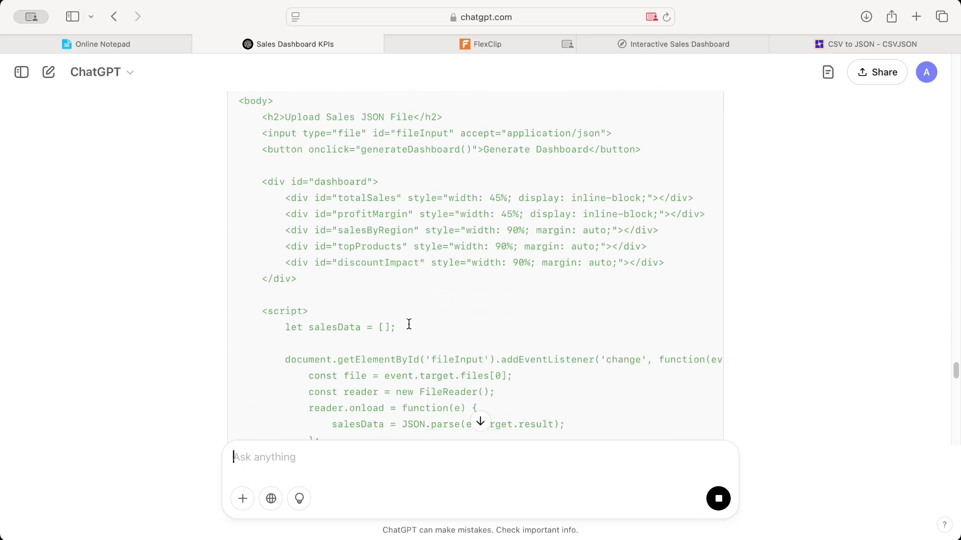
{"action": "scroll", "coordinate": [409, 328], "scroll_direction": "up", "scroll_amount": 10}
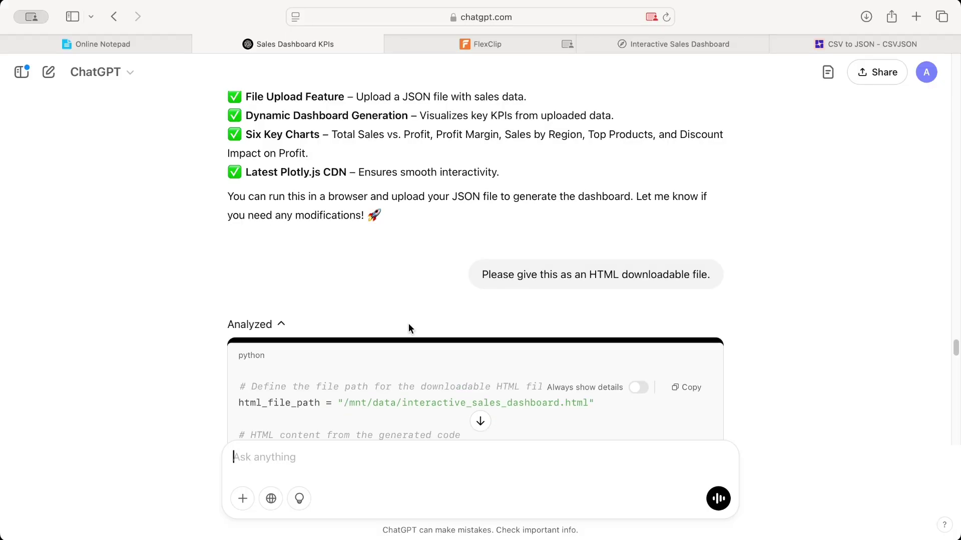
{"action": "left_click", "coordinate": [281, 325]}
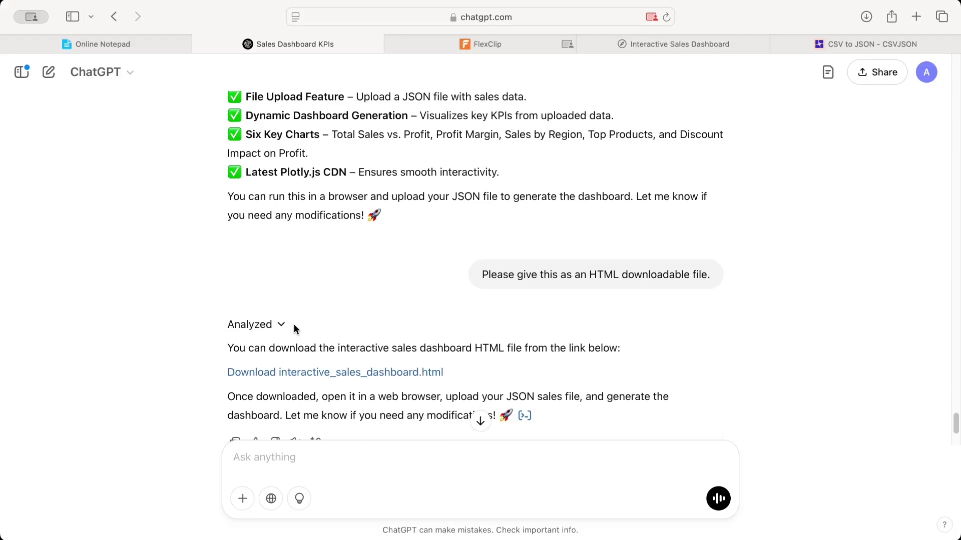
{"action": "scroll", "coordinate": [453, 353], "scroll_direction": "down", "scroll_amount": 3}
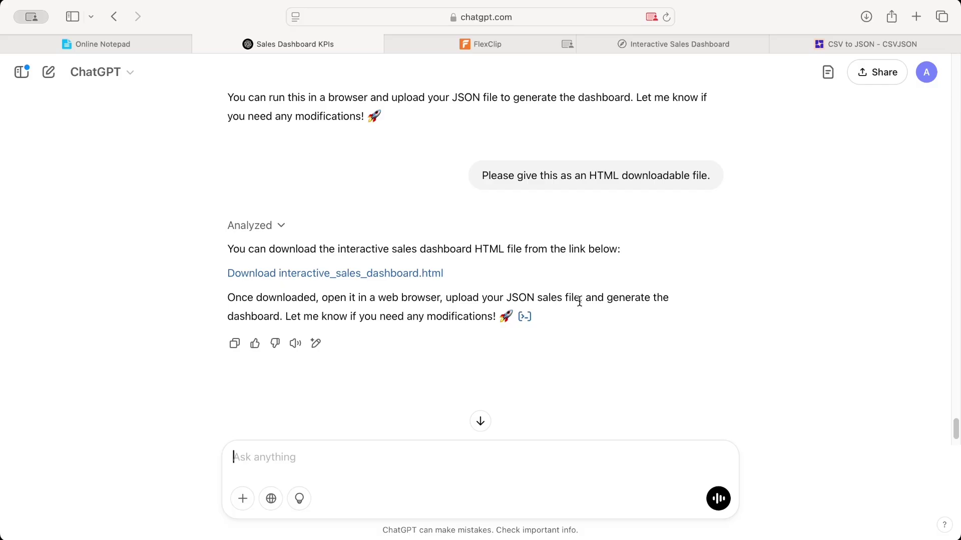
{"action": "left_click", "coordinate": [346, 275]}
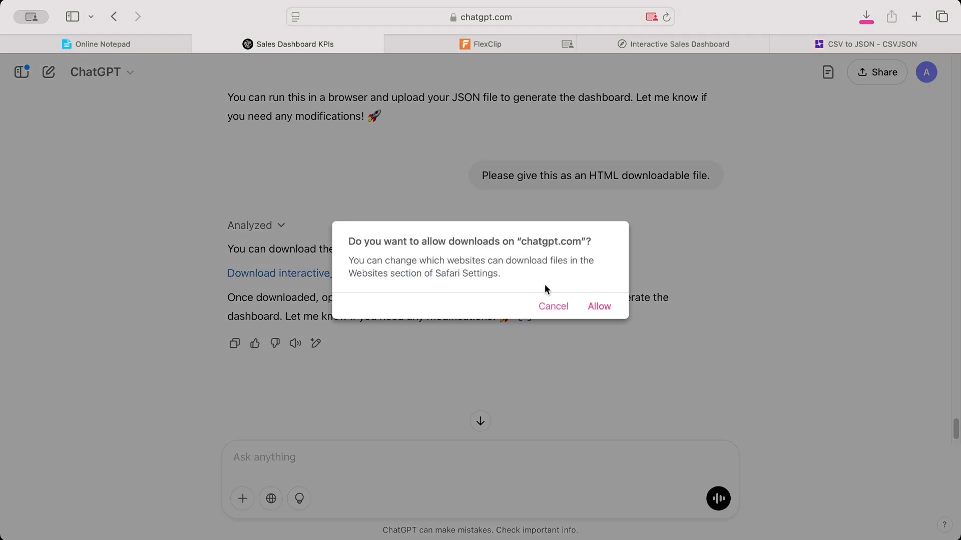
Step: Allow the download and upload csvjson.json as the dashboard's sales data
{"action": "left_click", "coordinate": [597, 306]}
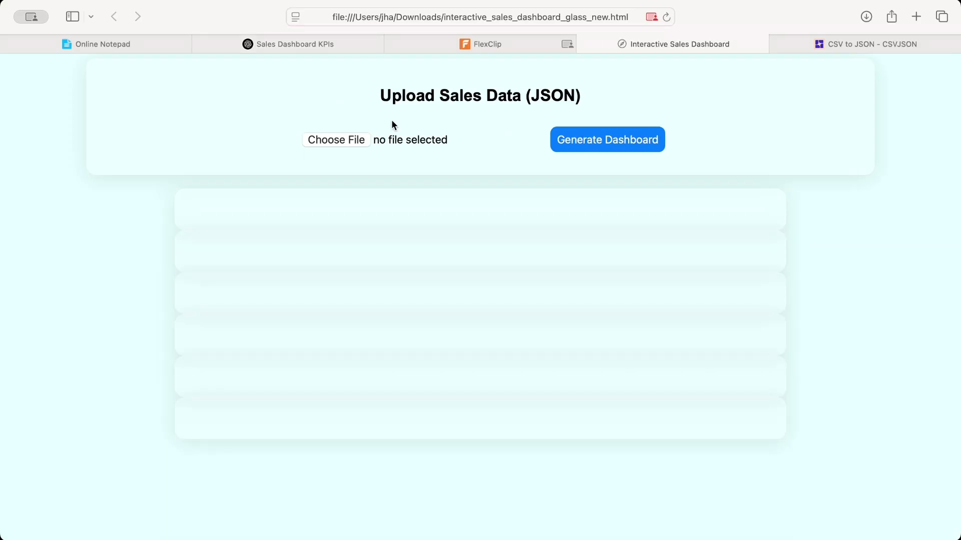
{"action": "left_click", "coordinate": [340, 140]}
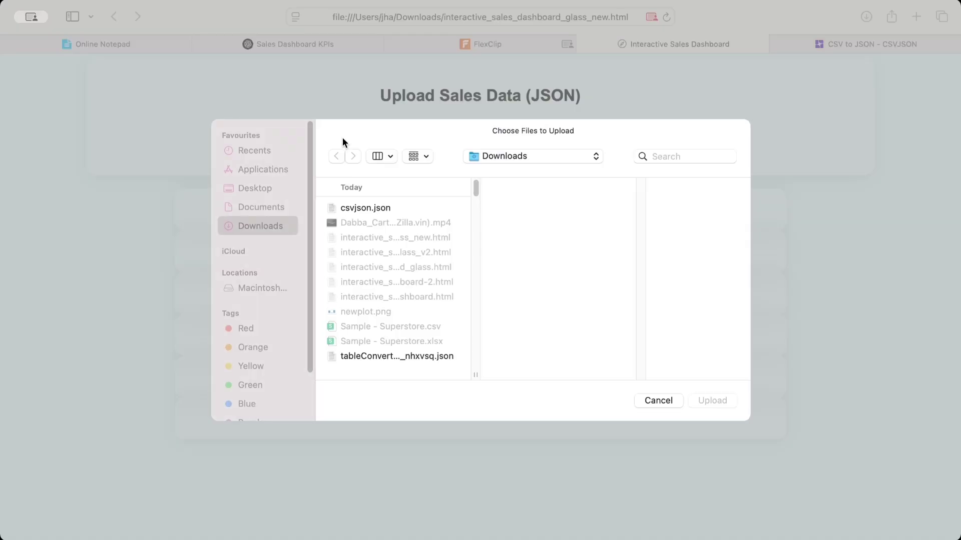
{"action": "double_click", "coordinate": [374, 207]}
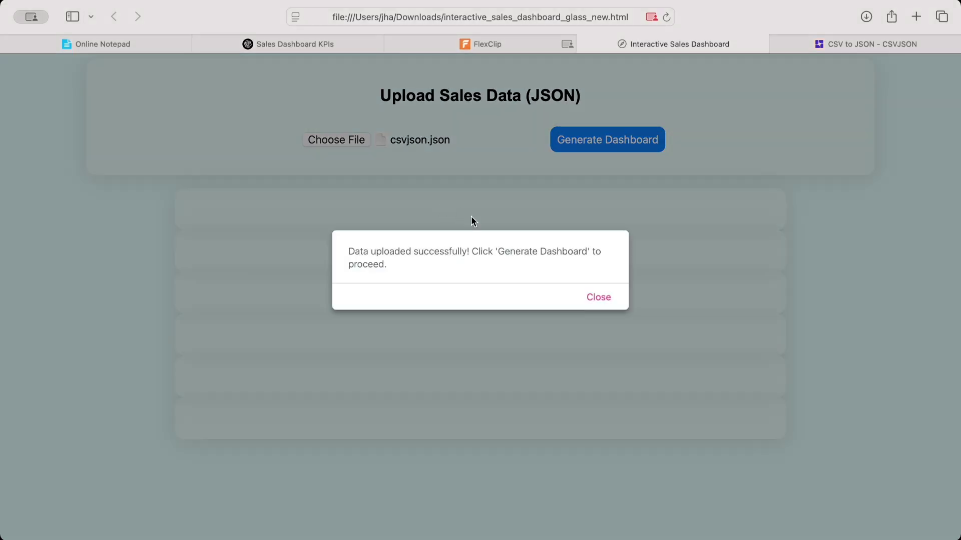
{"action": "left_click", "coordinate": [598, 298]}
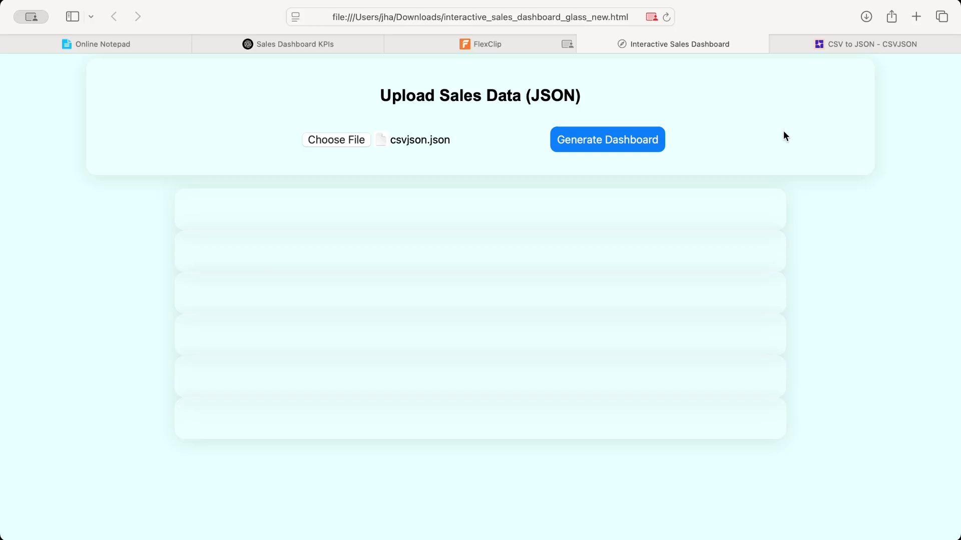
{"action": "left_click", "coordinate": [865, 44]}
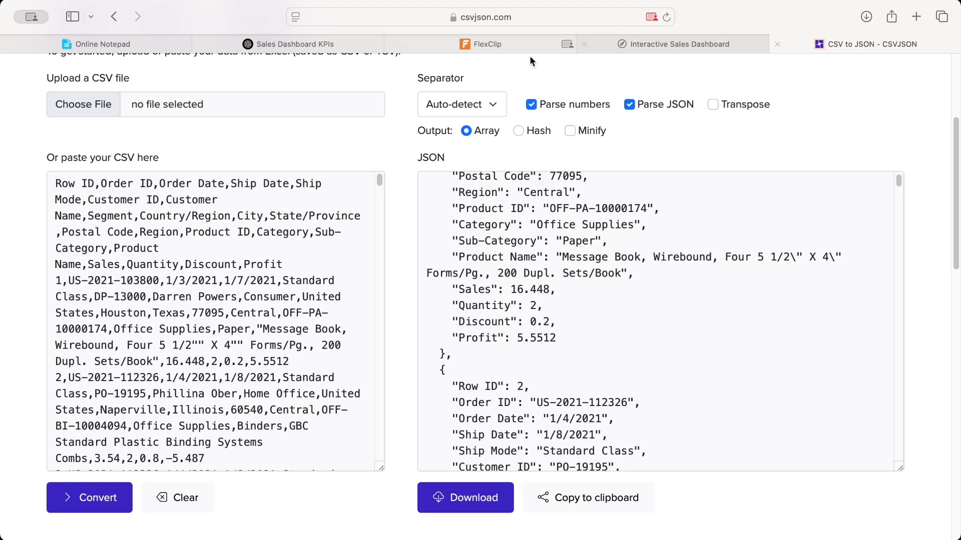
{"action": "left_click", "coordinate": [639, 43]}
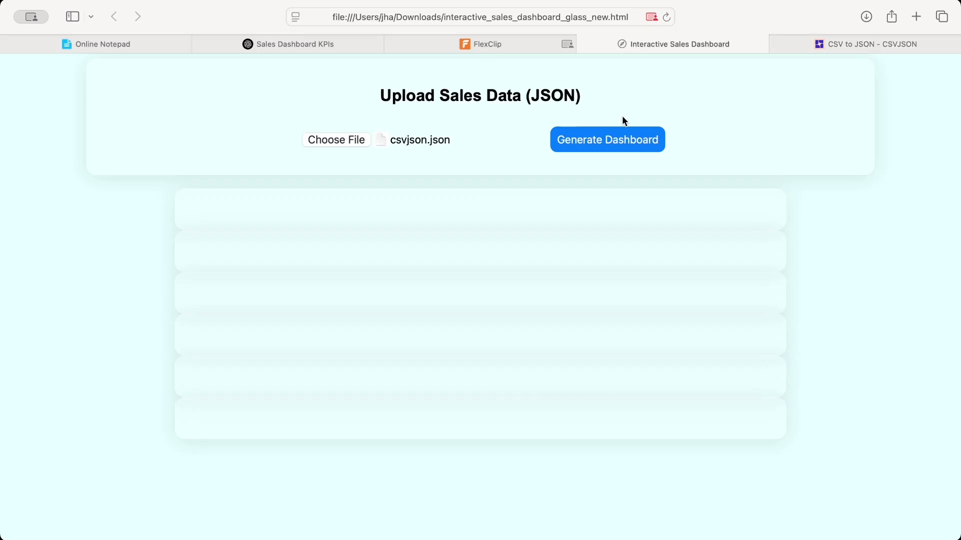
Step: Generate the dashboard and inspect its charts, including Sales Trend, Discount vs Profit and Top 10 Products
{"action": "left_click", "coordinate": [603, 147]}
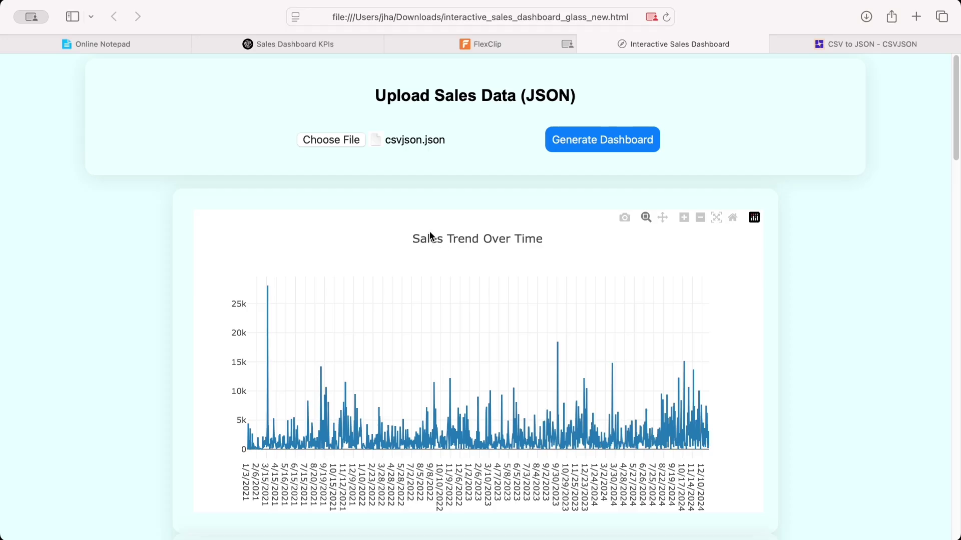
{"action": "scroll", "coordinate": [430, 232], "scroll_direction": "down", "scroll_amount": 10}
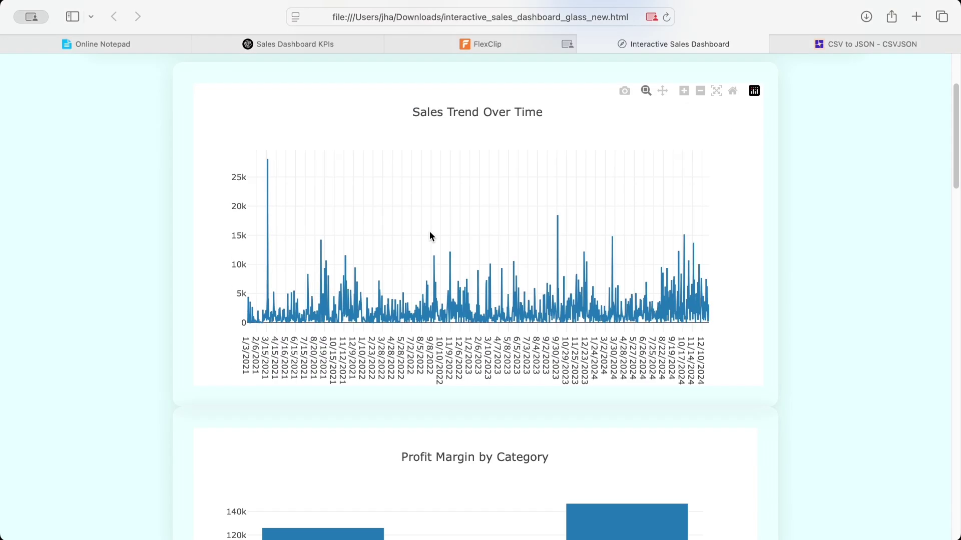
{"action": "scroll", "coordinate": [434, 374], "scroll_direction": "down", "scroll_amount": 14}
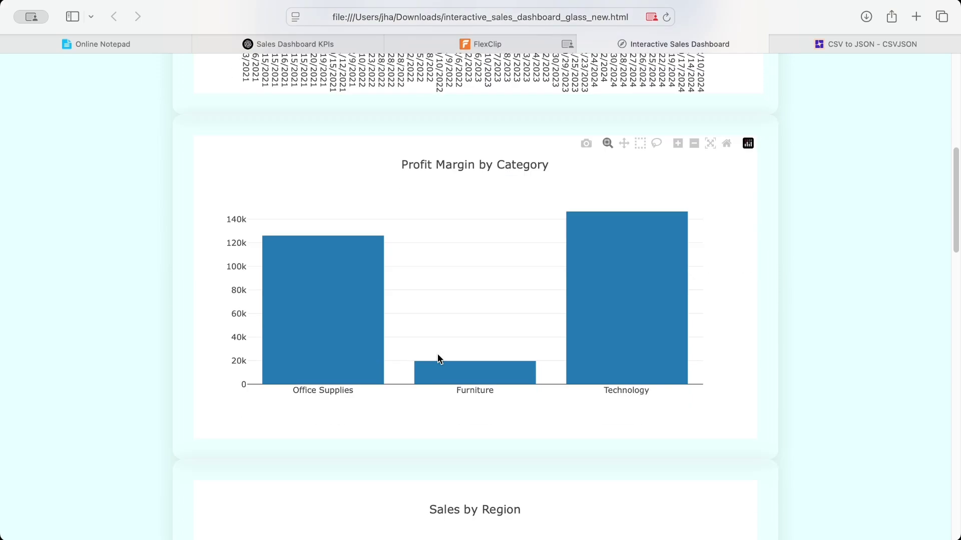
{"action": "scroll", "coordinate": [447, 328], "scroll_direction": "down", "scroll_amount": 13}
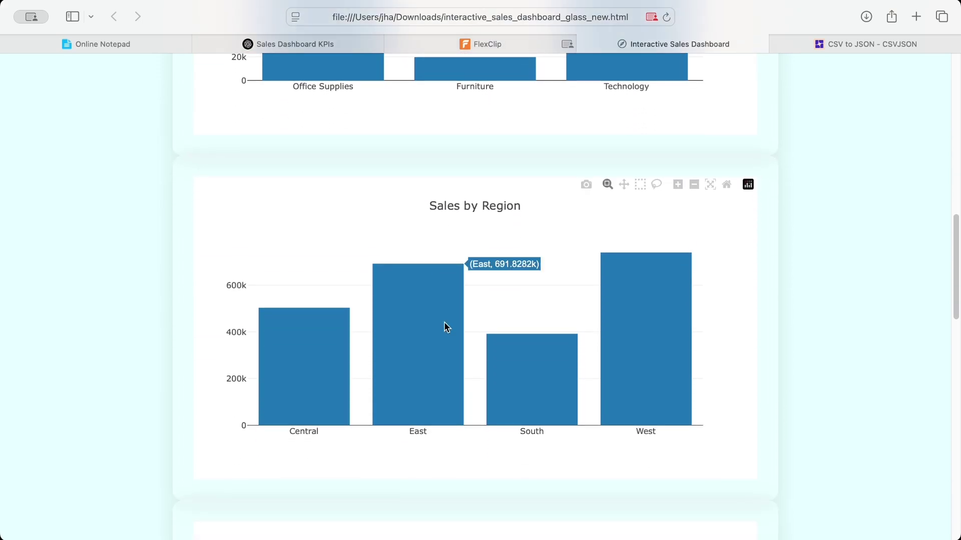
{"action": "scroll", "coordinate": [445, 326], "scroll_direction": "down", "scroll_amount": 12}
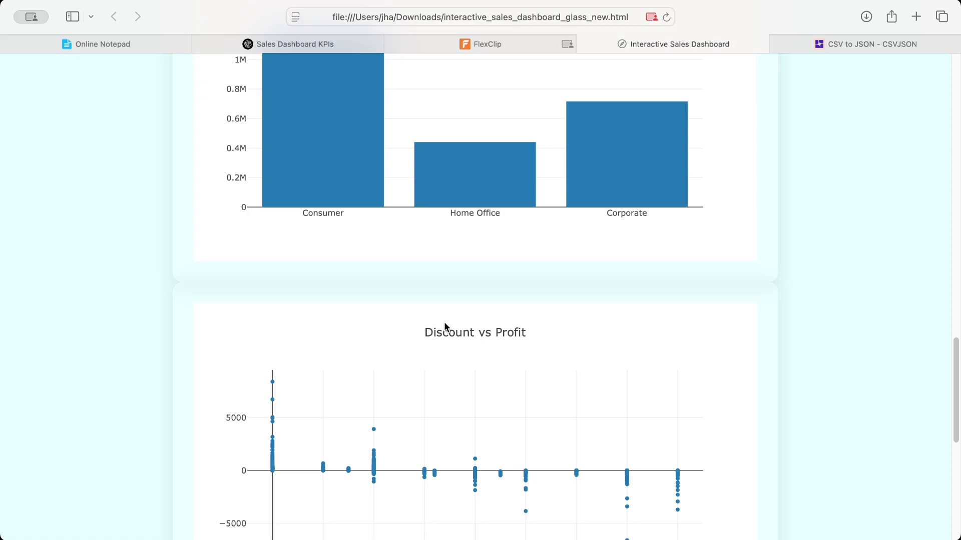
{"action": "scroll", "coordinate": [493, 257], "scroll_direction": "down", "scroll_amount": 12}
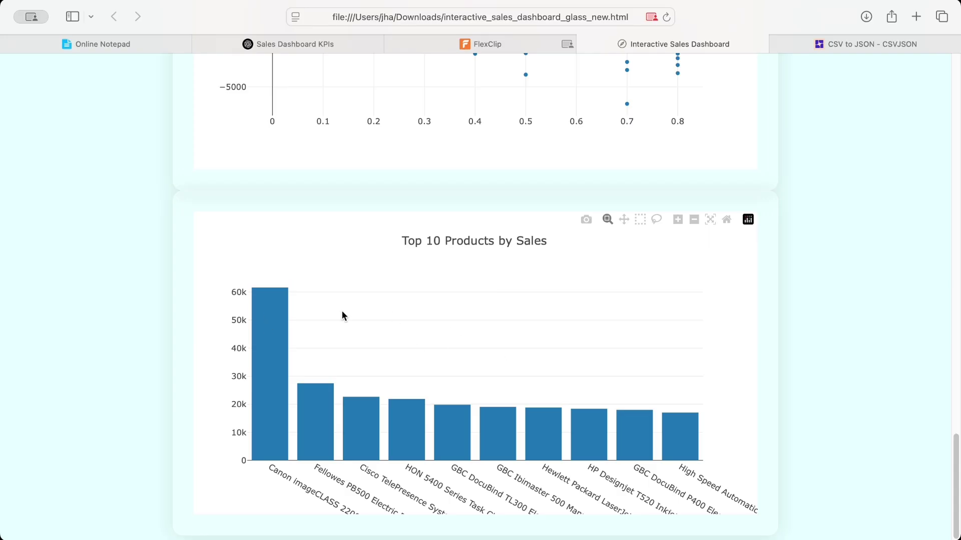
{"action": "scroll", "coordinate": [373, 303], "scroll_direction": "up", "scroll_amount": 20}
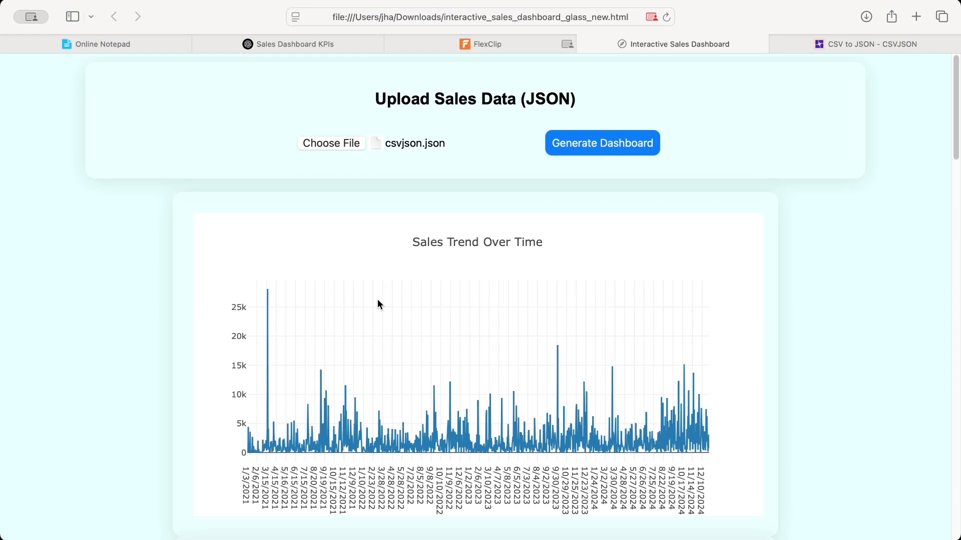
Step: Save the Sales Trend Over Time chart as newplot.png
{"action": "scroll", "coordinate": [450, 282], "scroll_direction": "down", "scroll_amount": 2}
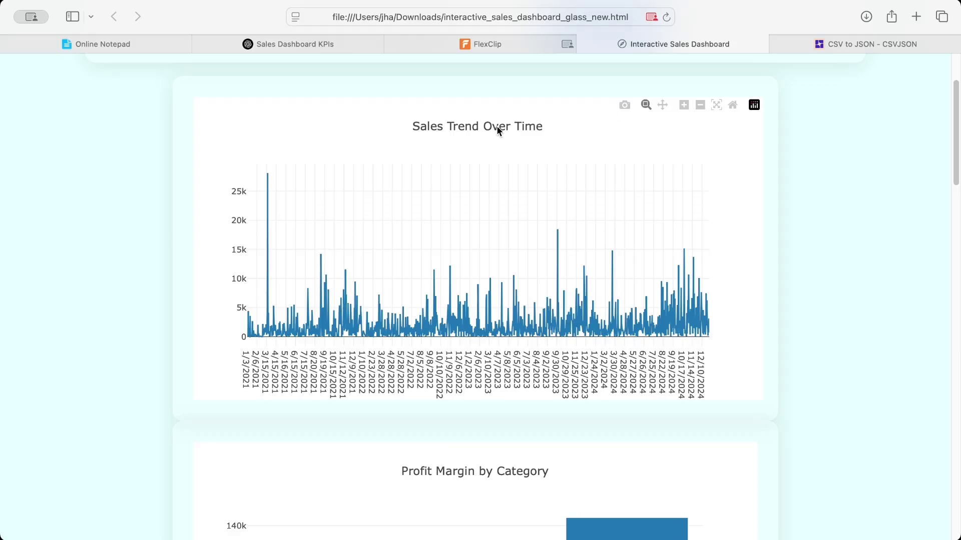
{"action": "left_click", "coordinate": [625, 112]}
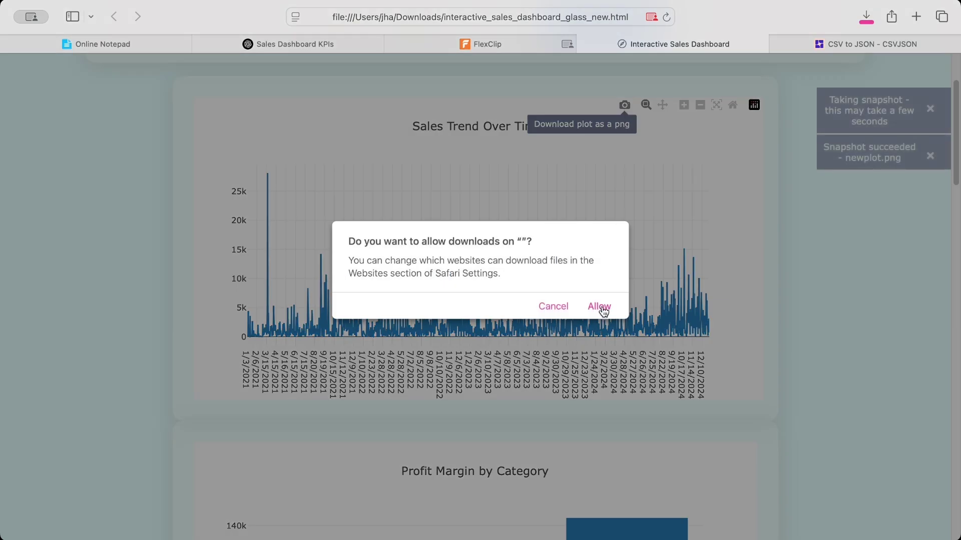
{"action": "left_click", "coordinate": [599, 306]}
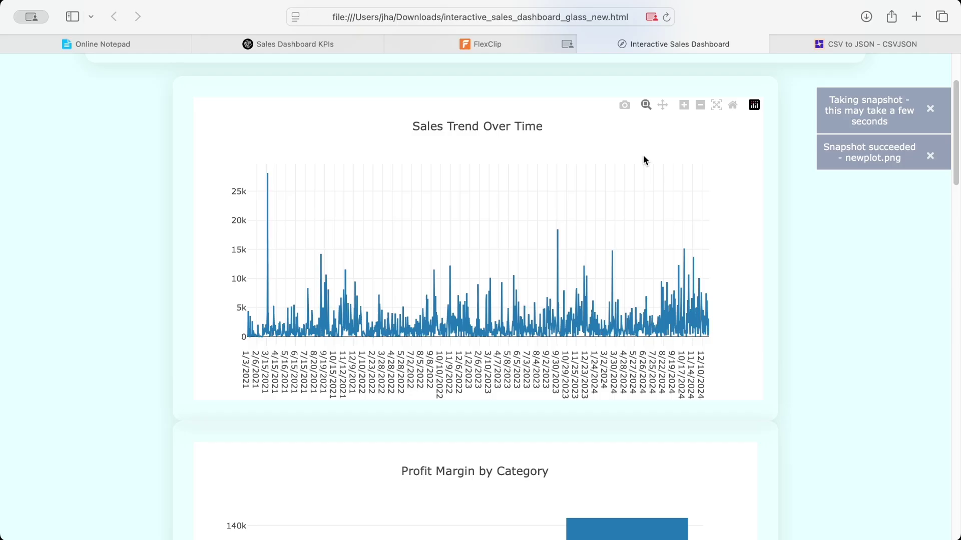
Step: Zoom and pan the Sales Trend chart around late 2023–2024, then autoscale back to 2021–2024
{"action": "left_click", "coordinate": [646, 107]}
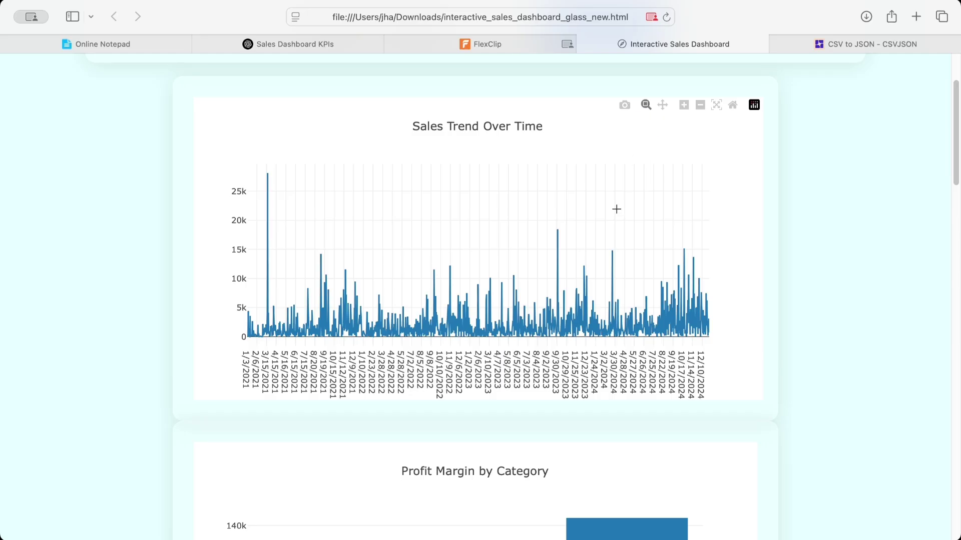
{"action": "left_click_drag", "start_coordinate": [556, 264], "coordinate": [582, 269]}
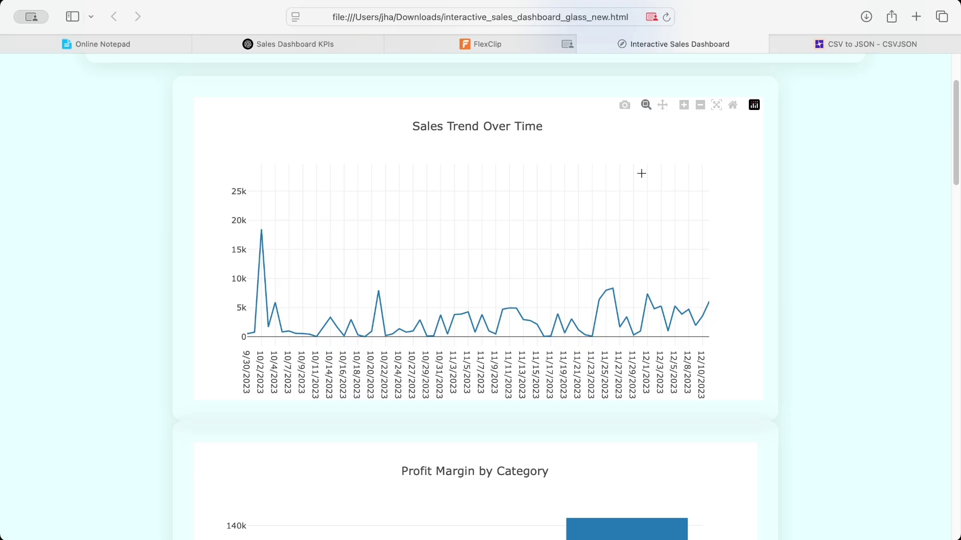
{"action": "left_click", "coordinate": [661, 106]}
{"action": "left_click_drag", "start_coordinate": [585, 284], "coordinate": [296, 281]}
{"action": "left_click_drag", "start_coordinate": [680, 235], "coordinate": [556, 234]}
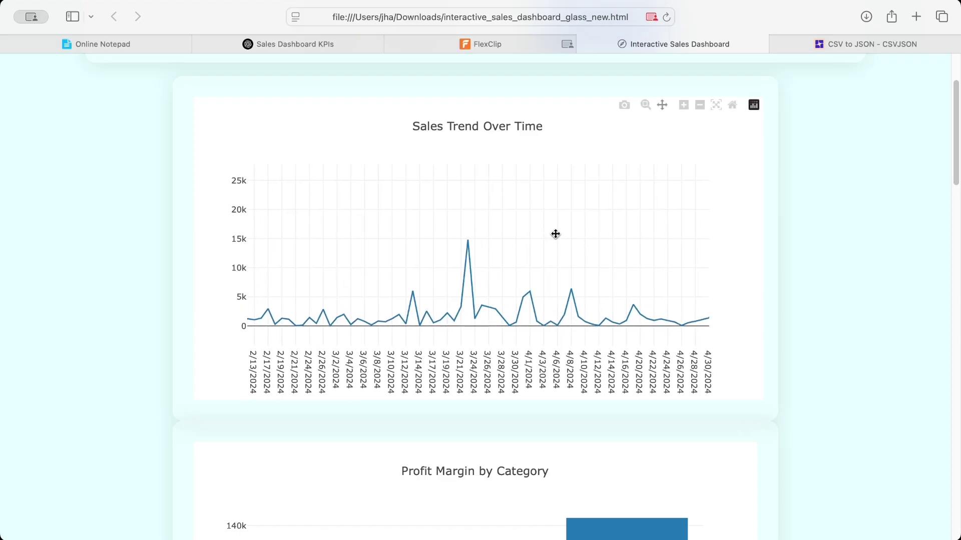
{"action": "left_click", "coordinate": [684, 104]}
{"action": "left_click", "coordinate": [683, 104]}
{"action": "left_click", "coordinate": [700, 105]}
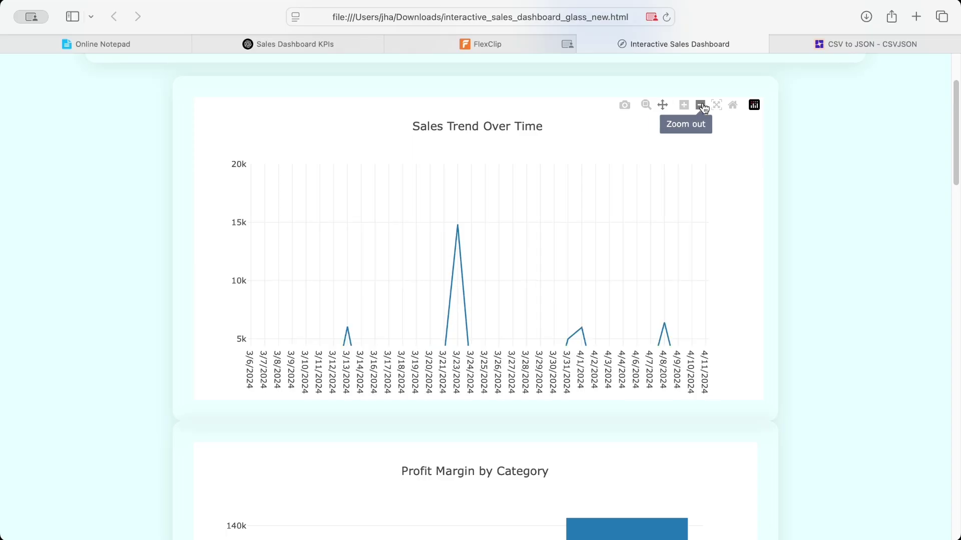
{"action": "left_click", "coordinate": [718, 106]}
{"action": "left_click", "coordinate": [700, 105]}
{"action": "left_click", "coordinate": [701, 105]}
{"action": "left_click", "coordinate": [716, 105]}
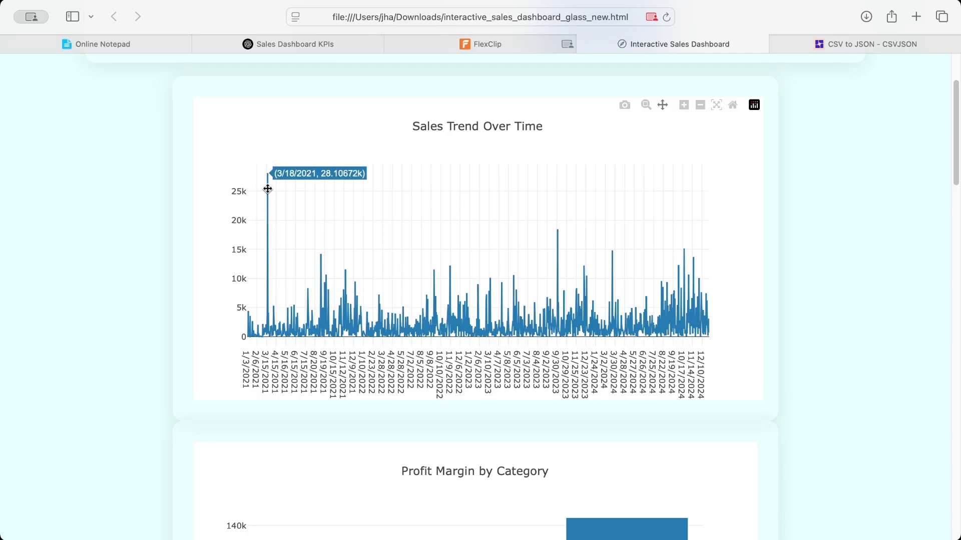
{"action": "mouse_move", "coordinate": [269, 184]}
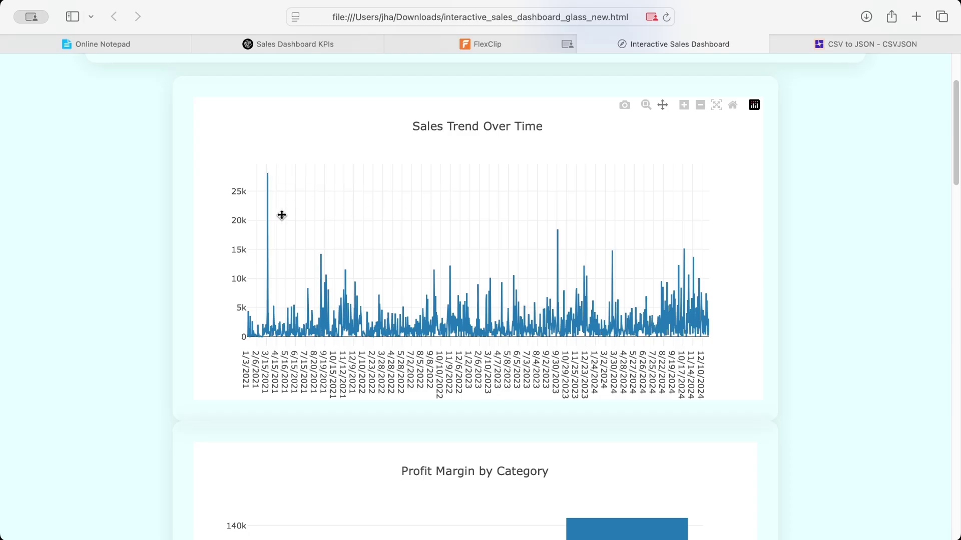
{"action": "scroll", "coordinate": [268, 213], "scroll_direction": "down", "scroll_amount": 6}
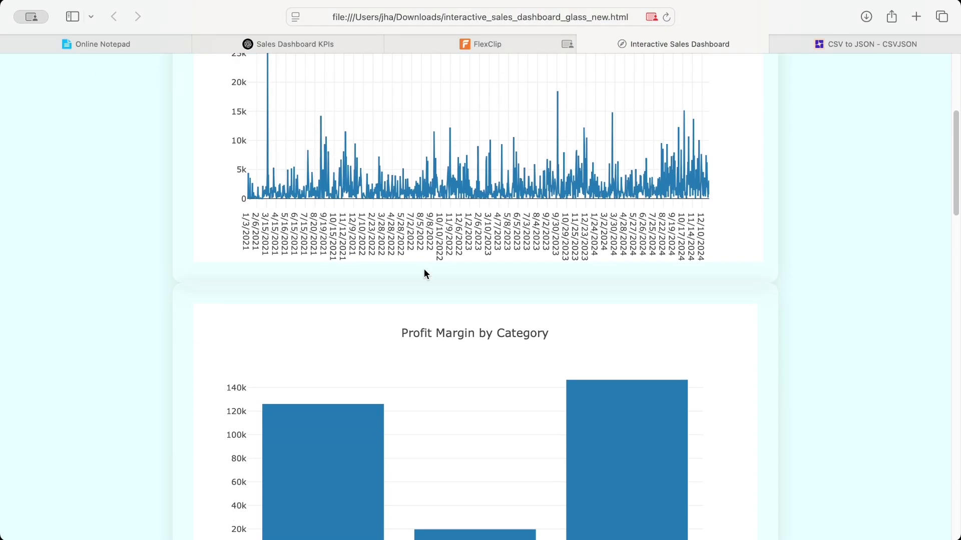
{"action": "mouse_move", "coordinate": [366, 369]}
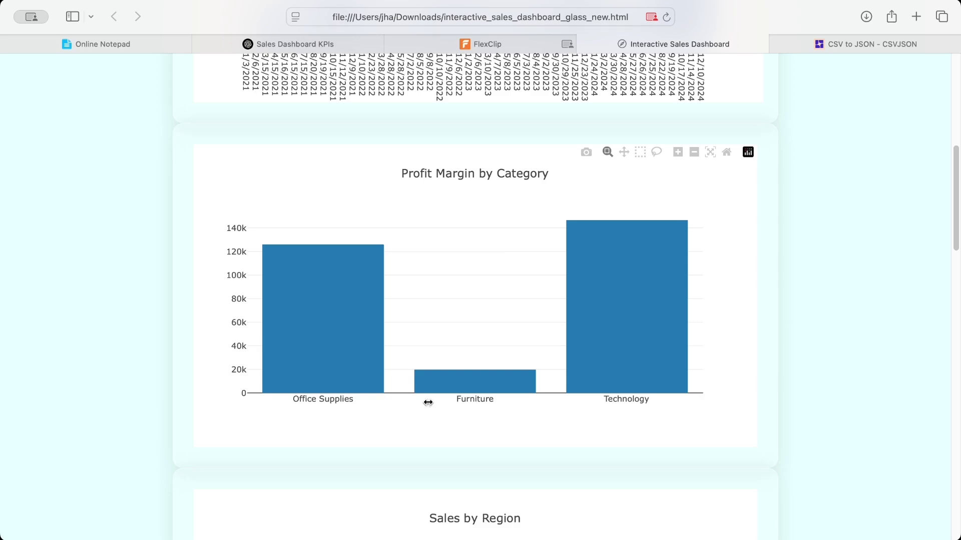
{"action": "mouse_move", "coordinate": [485, 381]}
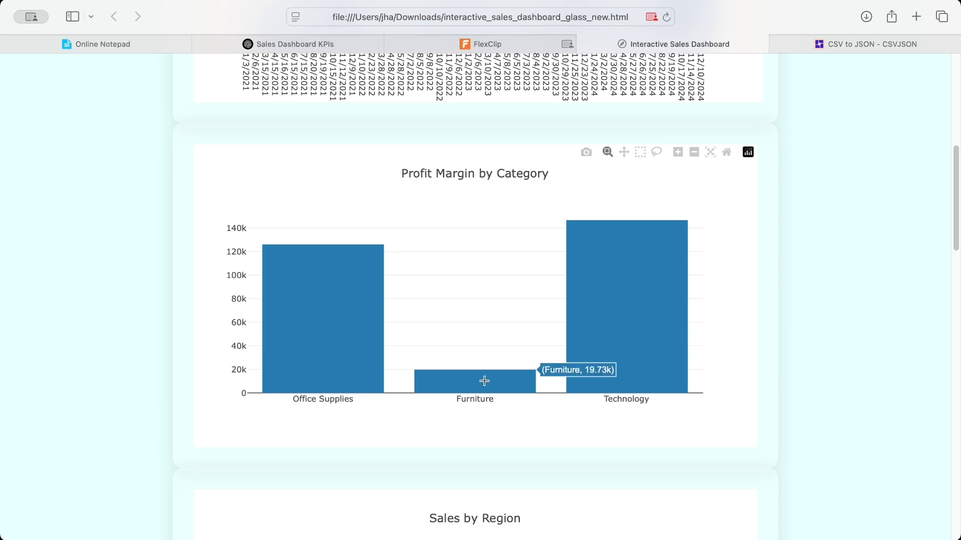
{"action": "mouse_move", "coordinate": [631, 310]}
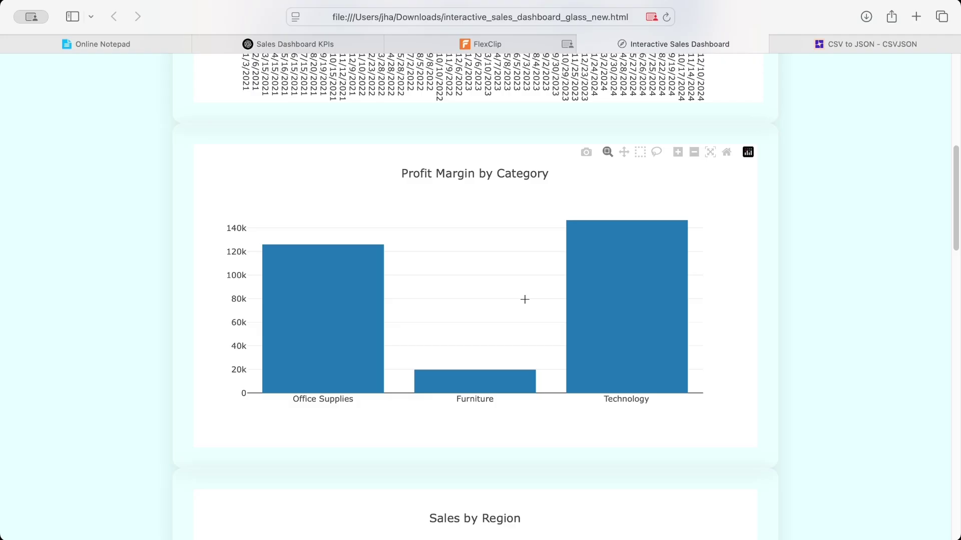
Step: Scroll through the glass-style dashboard and glance at the prompts in Online Notepad
{"action": "scroll", "coordinate": [525, 299], "scroll_direction": "down", "scroll_amount": 10}
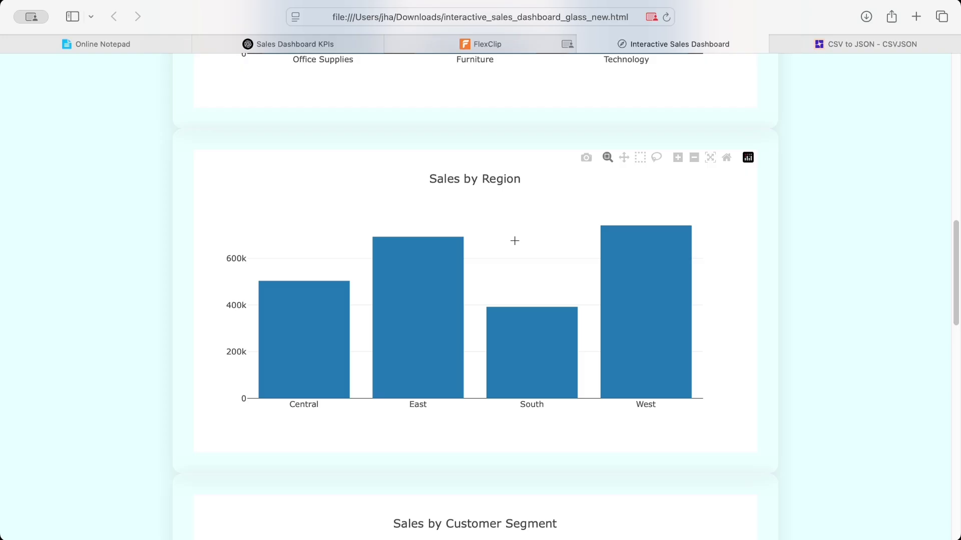
{"action": "scroll", "coordinate": [523, 205], "scroll_direction": "up", "scroll_amount": 10}
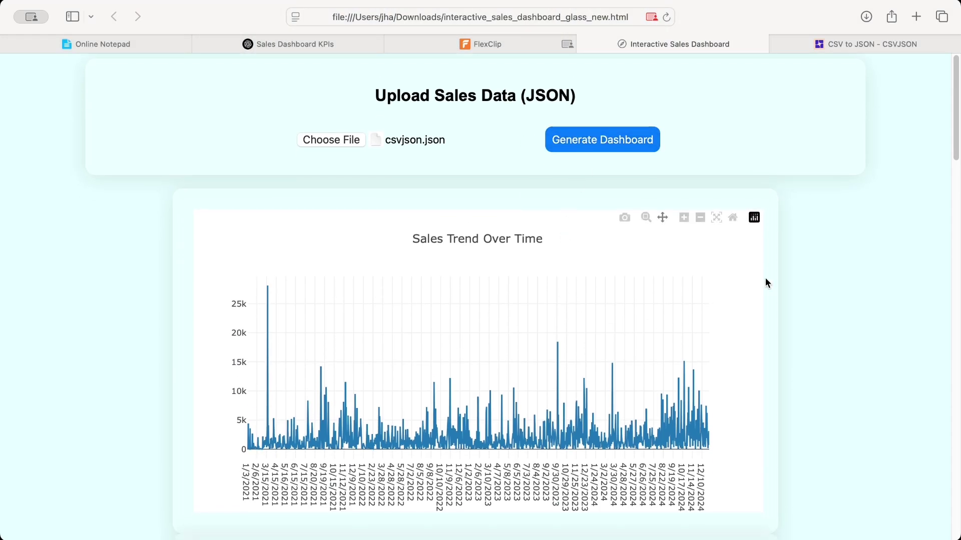
{"action": "left_click_drag", "start_coordinate": [955, 145], "coordinate": [954, 444]}
{"action": "left_click", "coordinate": [155, 46]}
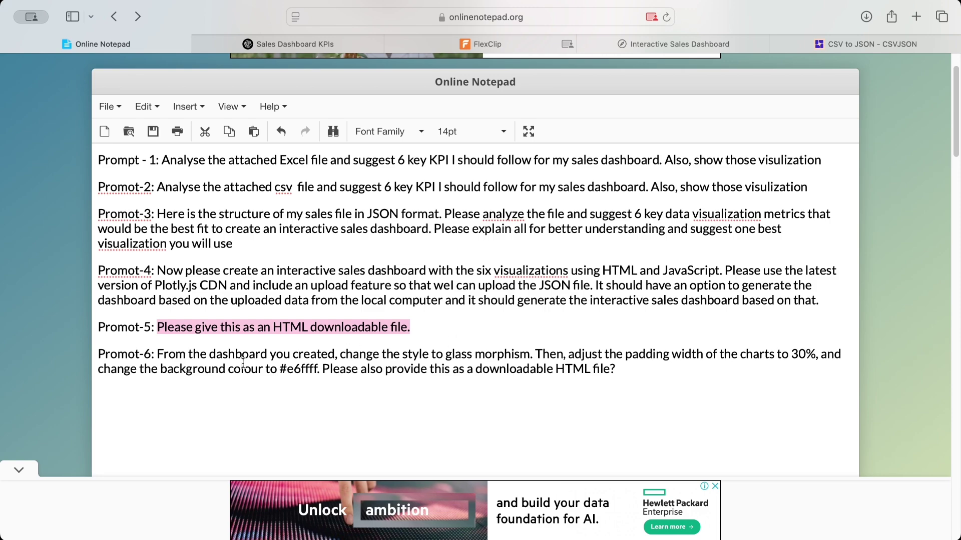
{"action": "left_click", "coordinate": [671, 44]}
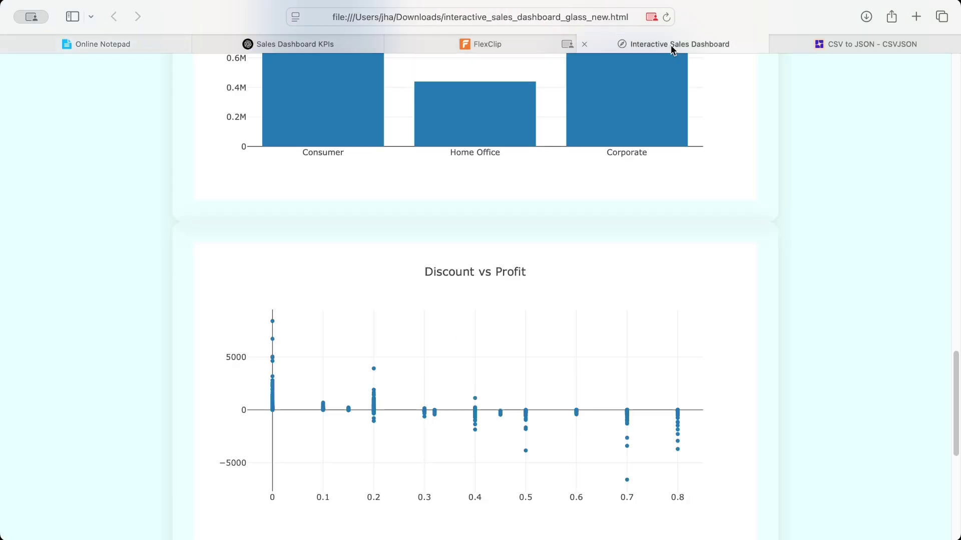
{"action": "scroll", "coordinate": [600, 125], "scroll_direction": "up", "scroll_amount": 8}
{"action": "scroll", "coordinate": [596, 137], "scroll_direction": "up", "scroll_amount": 10}
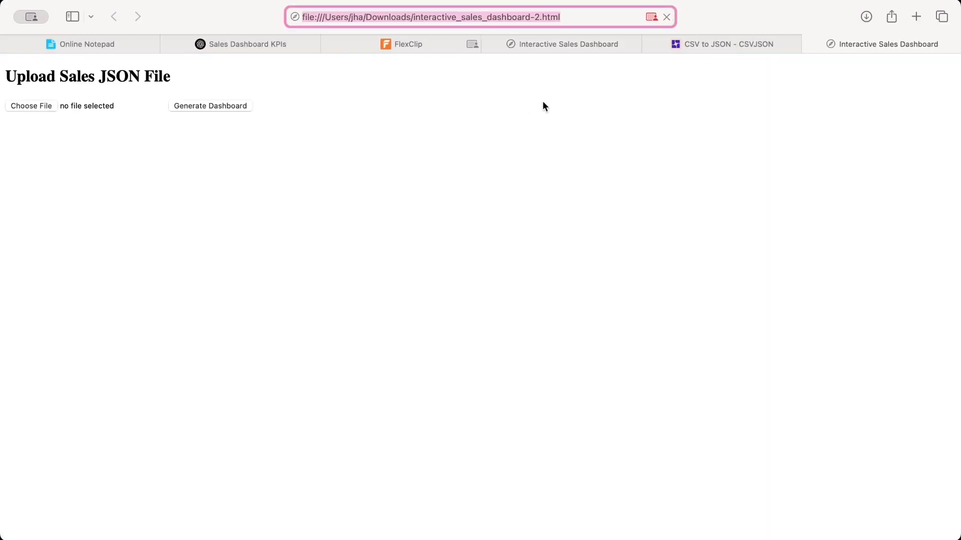
Step: Upload csvjson.json to the older dashboard and generate its charts
{"action": "left_click", "coordinate": [39, 105]}
{"action": "double_click", "coordinate": [371, 210]}
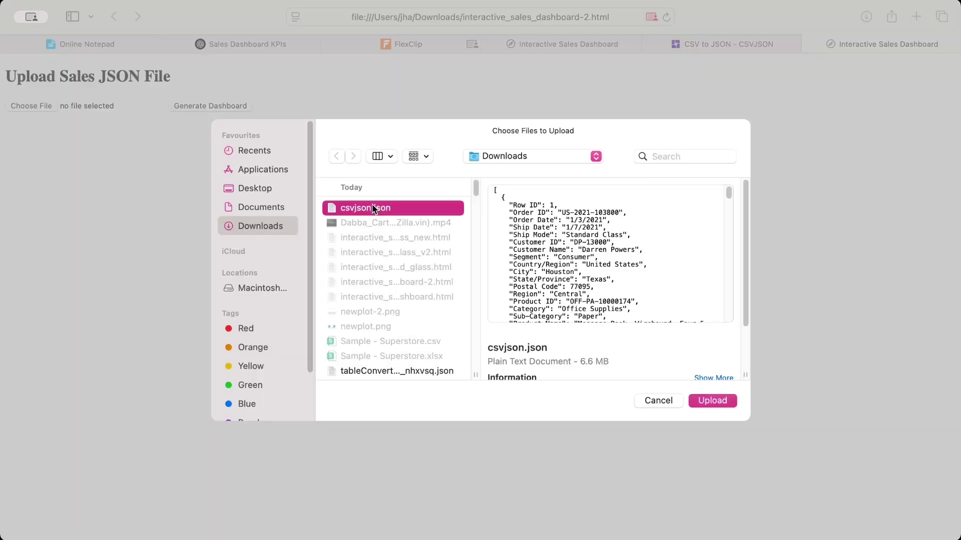
{"action": "left_click", "coordinate": [227, 107]}
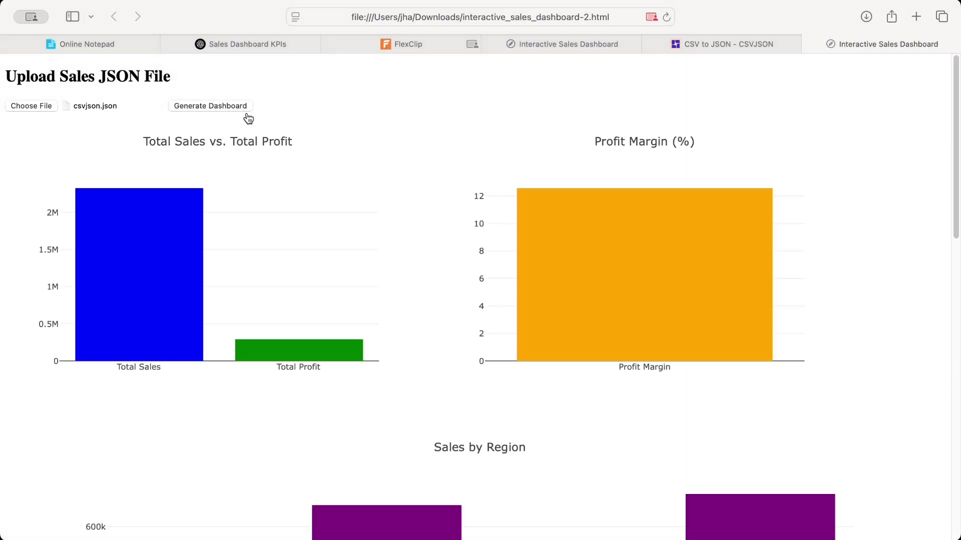
Step: Zoom the Profit Margin chart out twice and back in, then return to ChatGPT
{"action": "scroll", "coordinate": [523, 285], "scroll_direction": "down", "scroll_amount": 15}
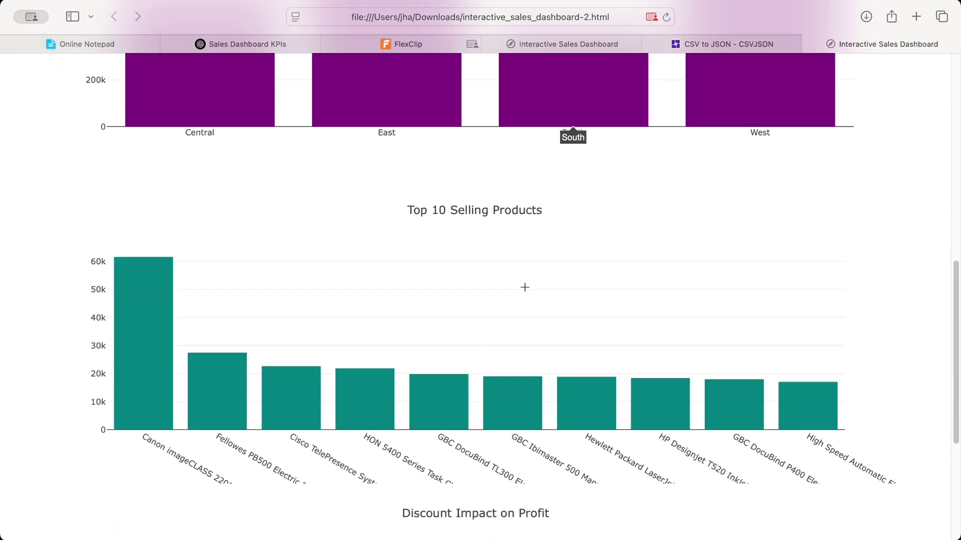
{"action": "scroll", "coordinate": [524, 283], "scroll_direction": "up", "scroll_amount": 10}
{"action": "scroll", "coordinate": [524, 285], "scroll_direction": "up", "scroll_amount": 5}
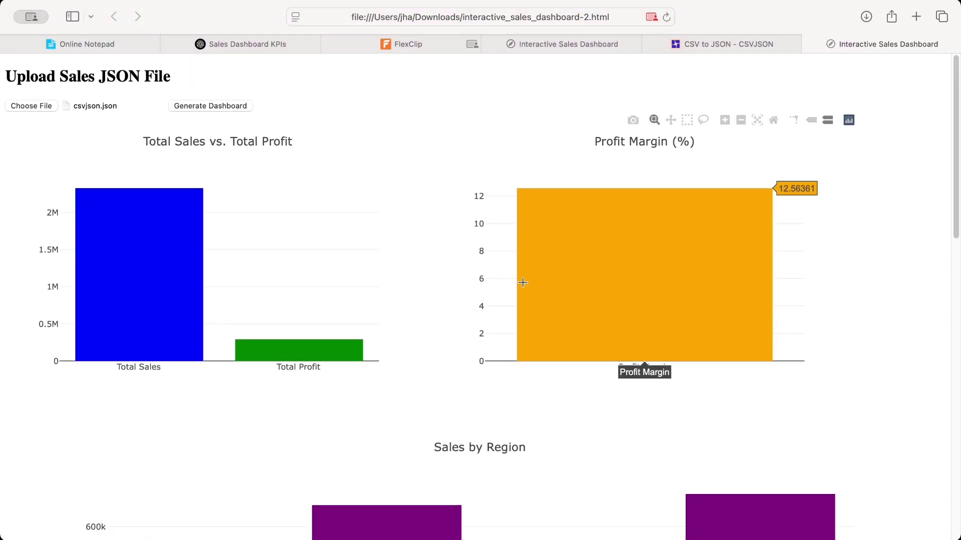
{"action": "left_click", "coordinate": [741, 121]}
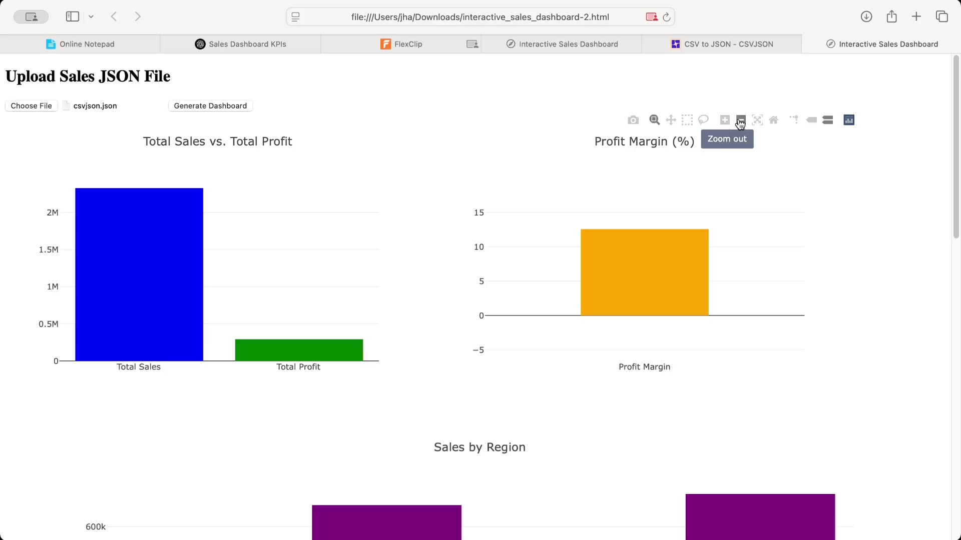
{"action": "left_click", "coordinate": [740, 121]}
{"action": "left_click", "coordinate": [724, 120]}
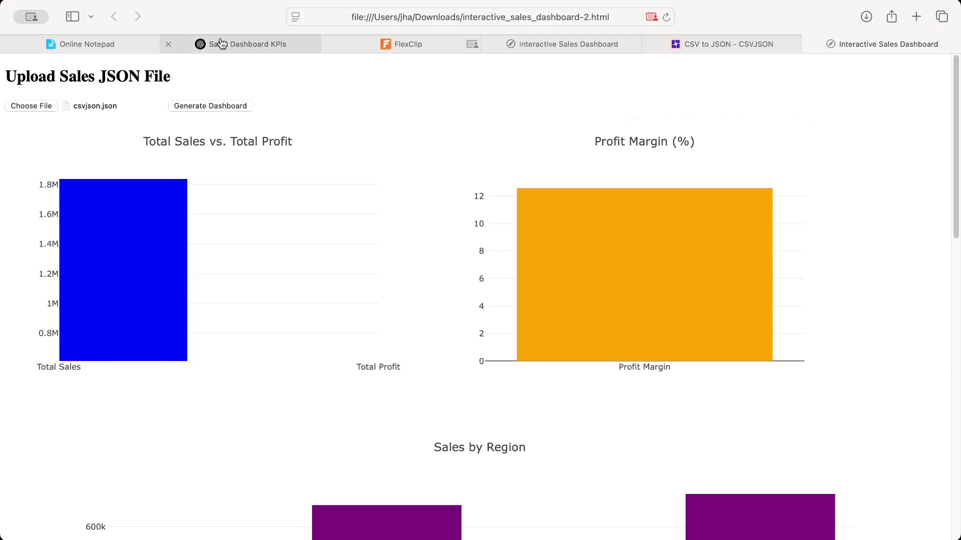
{"action": "left_click", "coordinate": [226, 45]}
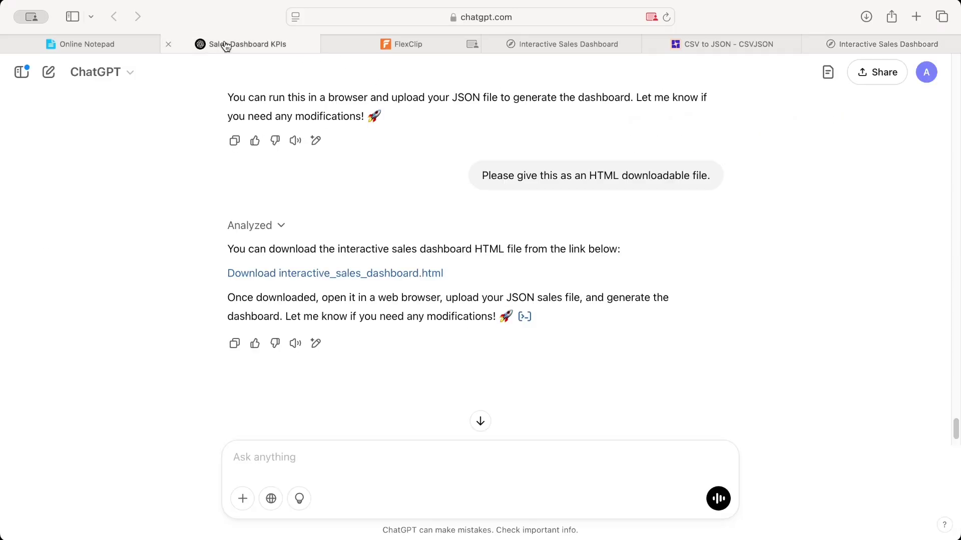
Step: Highlight the Promot-6 glassmorphism request in Online Notepad and compare the older and glass-style dashboards
{"action": "left_click", "coordinate": [83, 42]}
{"action": "left_click_drag", "start_coordinate": [633, 368], "coordinate": [259, 361]}
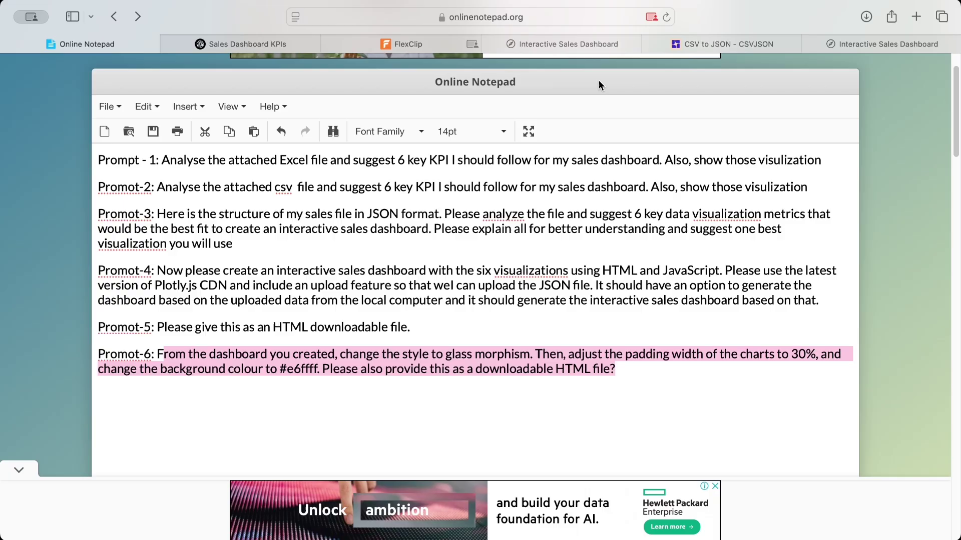
{"action": "left_click", "coordinate": [848, 45]}
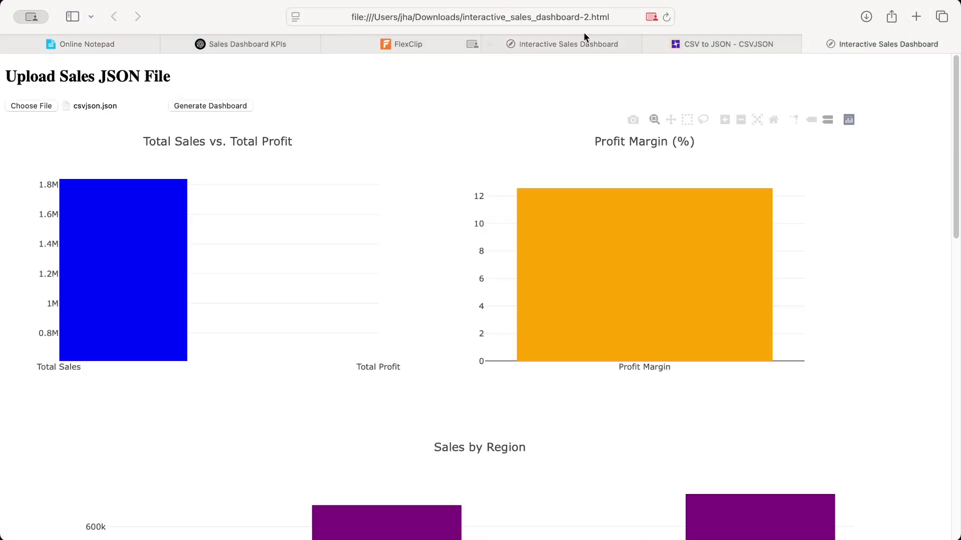
{"action": "left_click", "coordinate": [558, 40]}
{"action": "scroll", "coordinate": [514, 194], "scroll_direction": "down", "scroll_amount": 20}
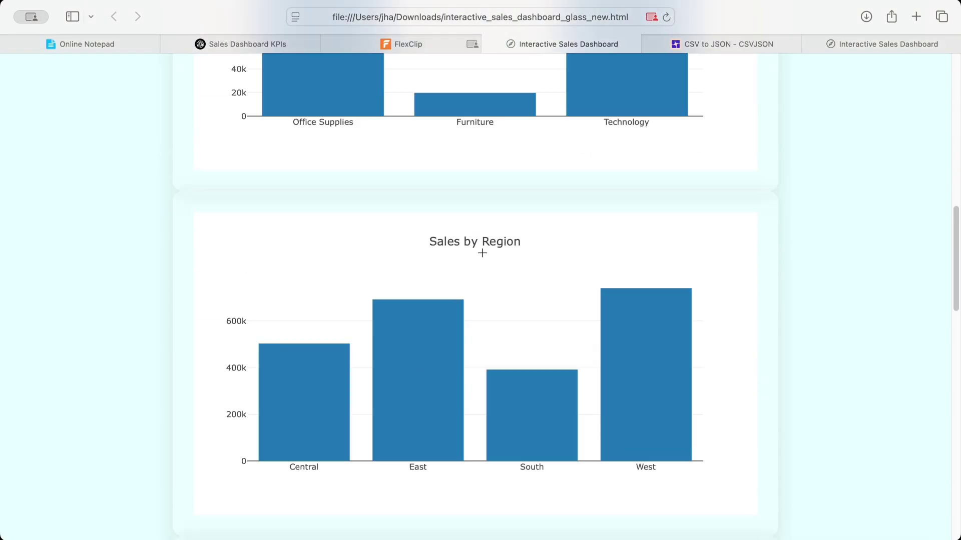
{"action": "left_click", "coordinate": [92, 46]}
{"action": "left_click", "coordinate": [303, 271]}
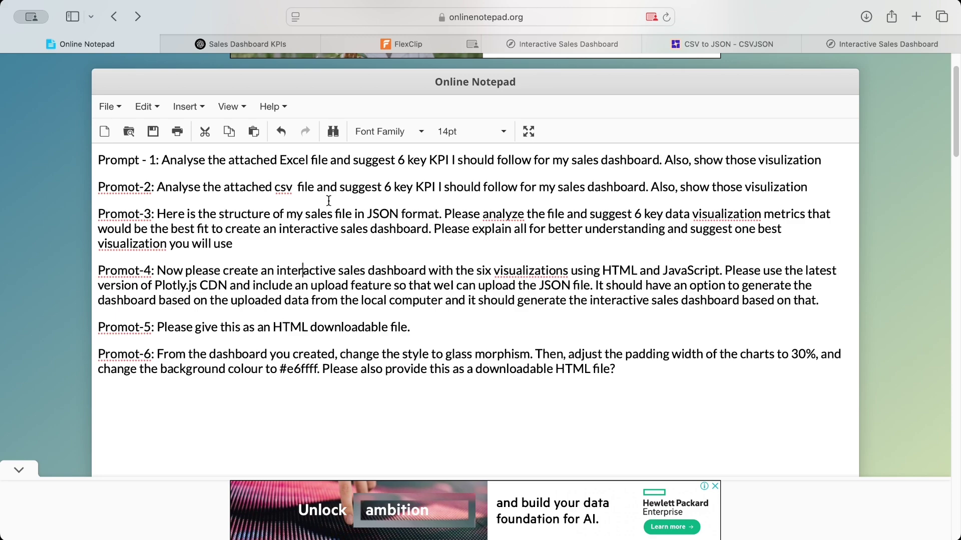
Step: Scroll to the top of the glass-style dashboard, then switch to FlexClip's Recording in Progress page
{"action": "left_click", "coordinate": [557, 42]}
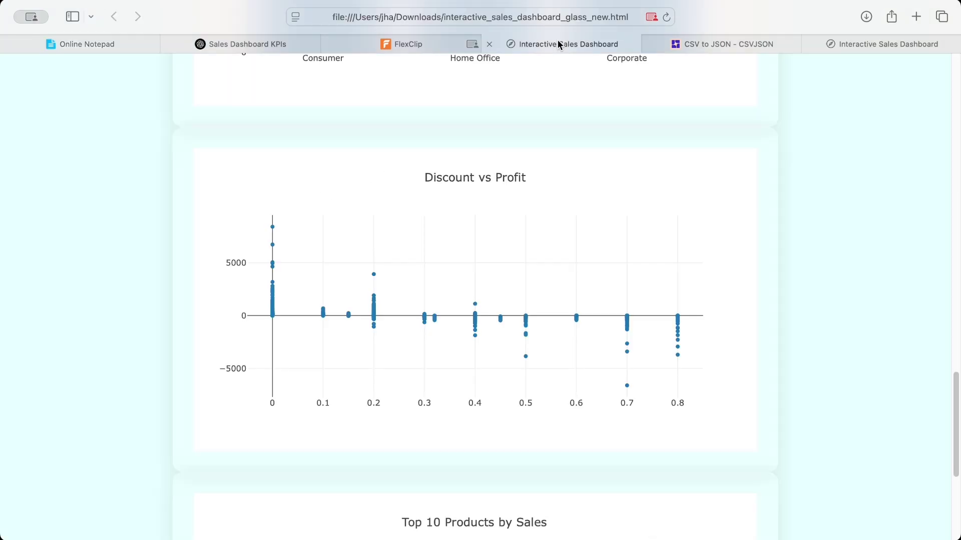
{"action": "scroll", "coordinate": [499, 209], "scroll_direction": "up", "scroll_amount": 15}
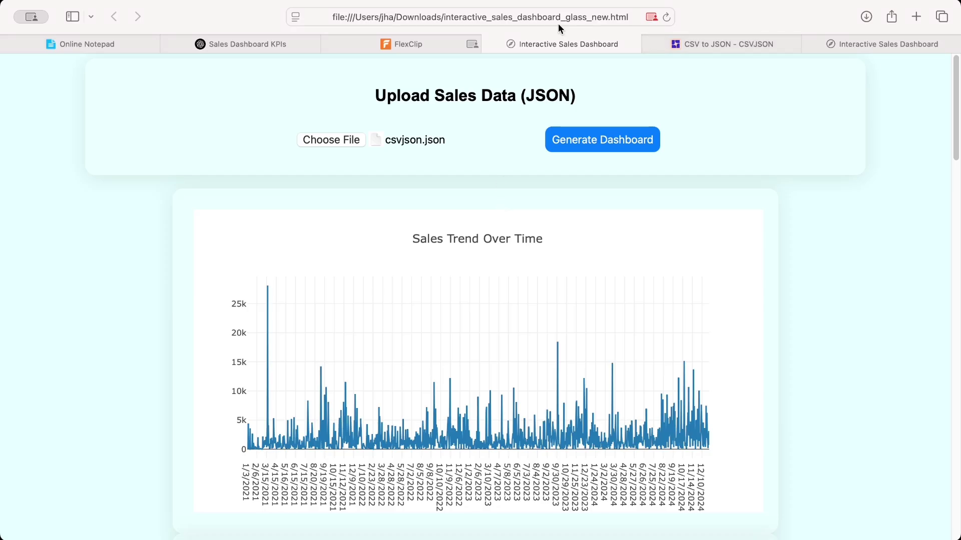
{"action": "left_click", "coordinate": [391, 43]}
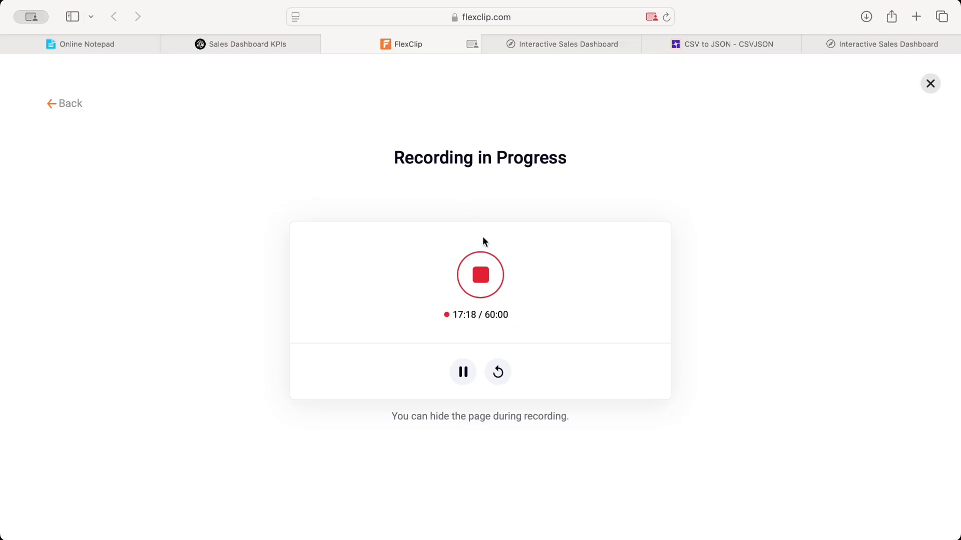